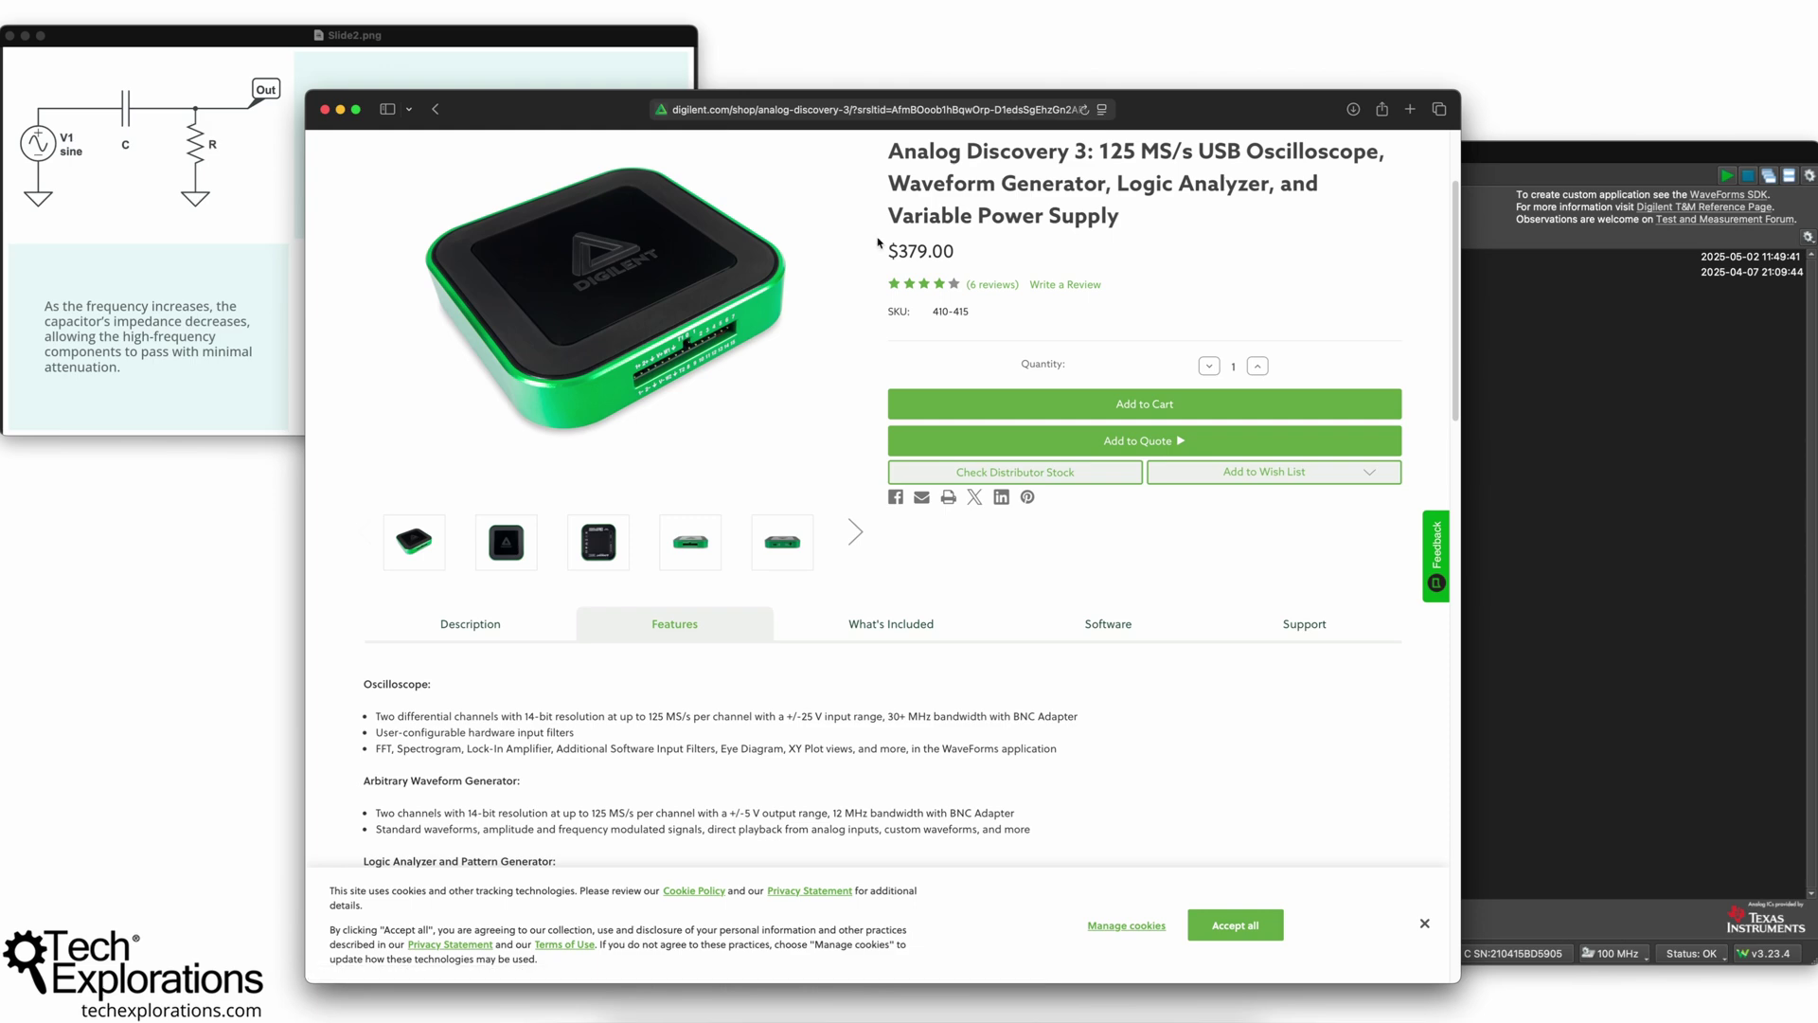
Scroll up and down the Analog Discovery 3 product page in Safari to review it.
{"action": "scroll", "coordinate": [820, 758], "scroll_direction": "up", "scroll_amount": 3}
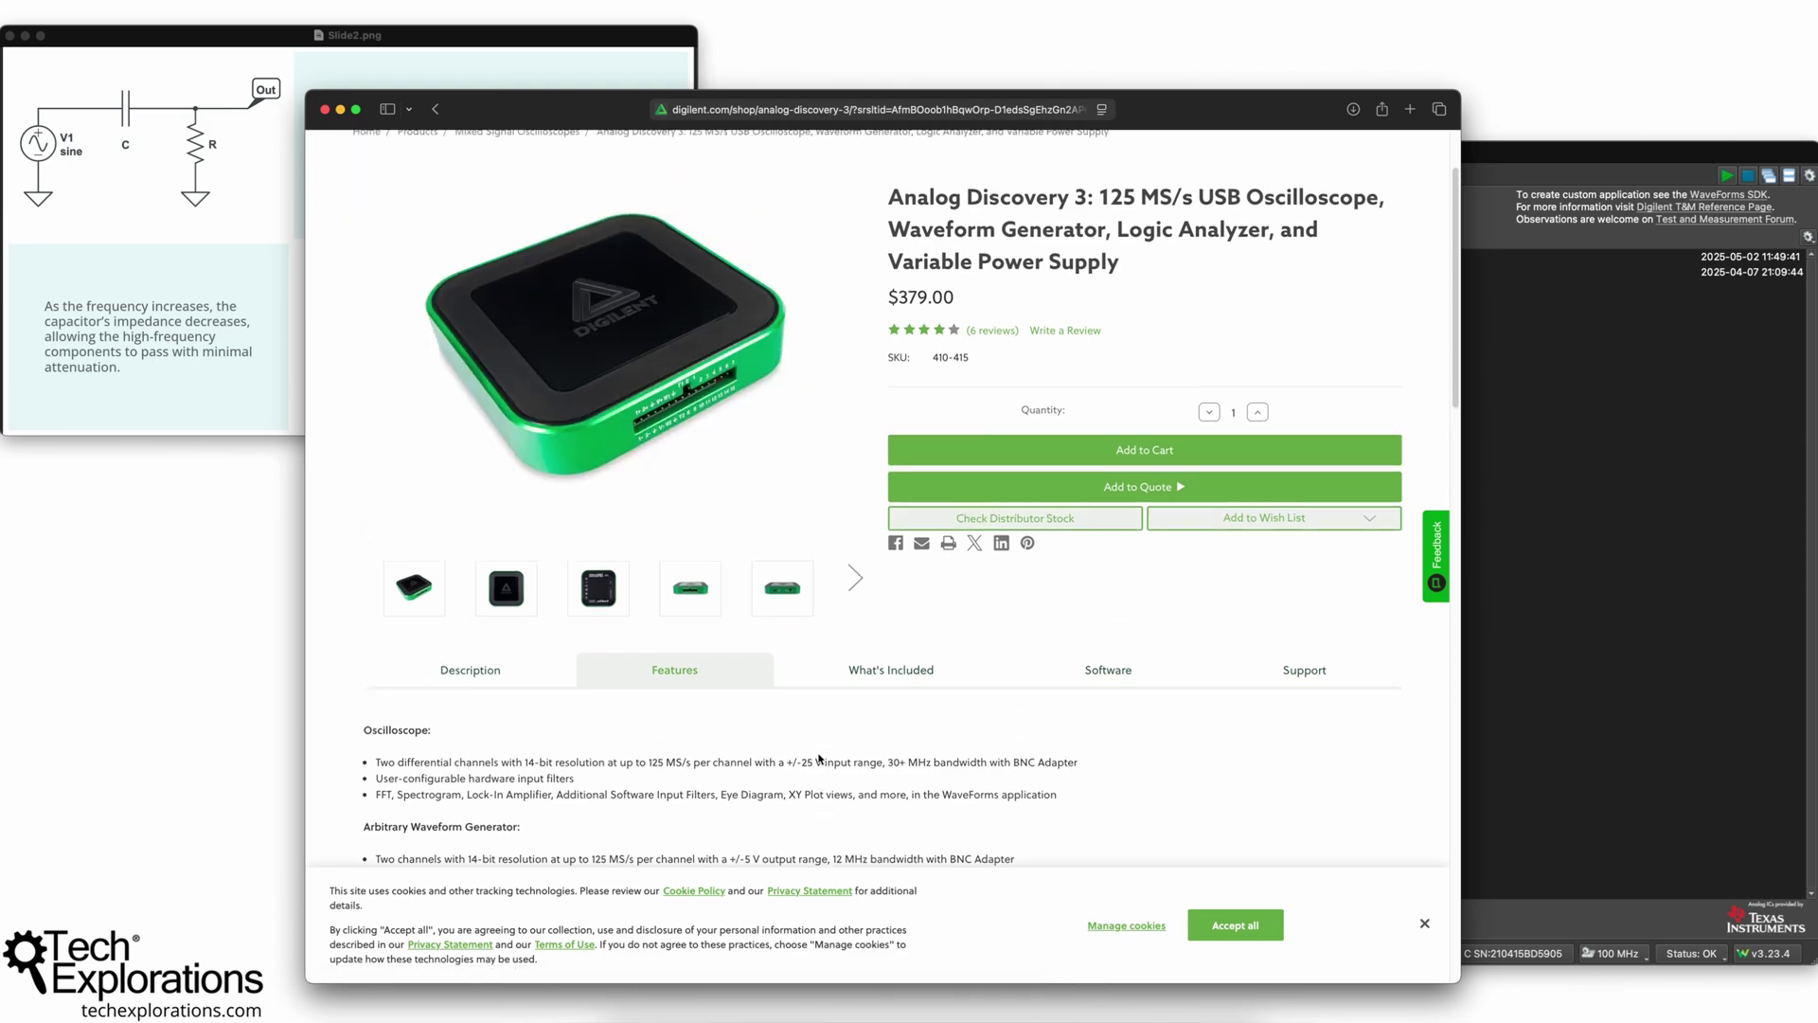
{"action": "scroll", "coordinate": [820, 757], "scroll_direction": "down", "scroll_amount": 3}
{"action": "scroll", "coordinate": [820, 757], "scroll_direction": "up", "scroll_amount": 2}
{"action": "scroll", "coordinate": [820, 758], "scroll_direction": "up", "scroll_amount": 1}
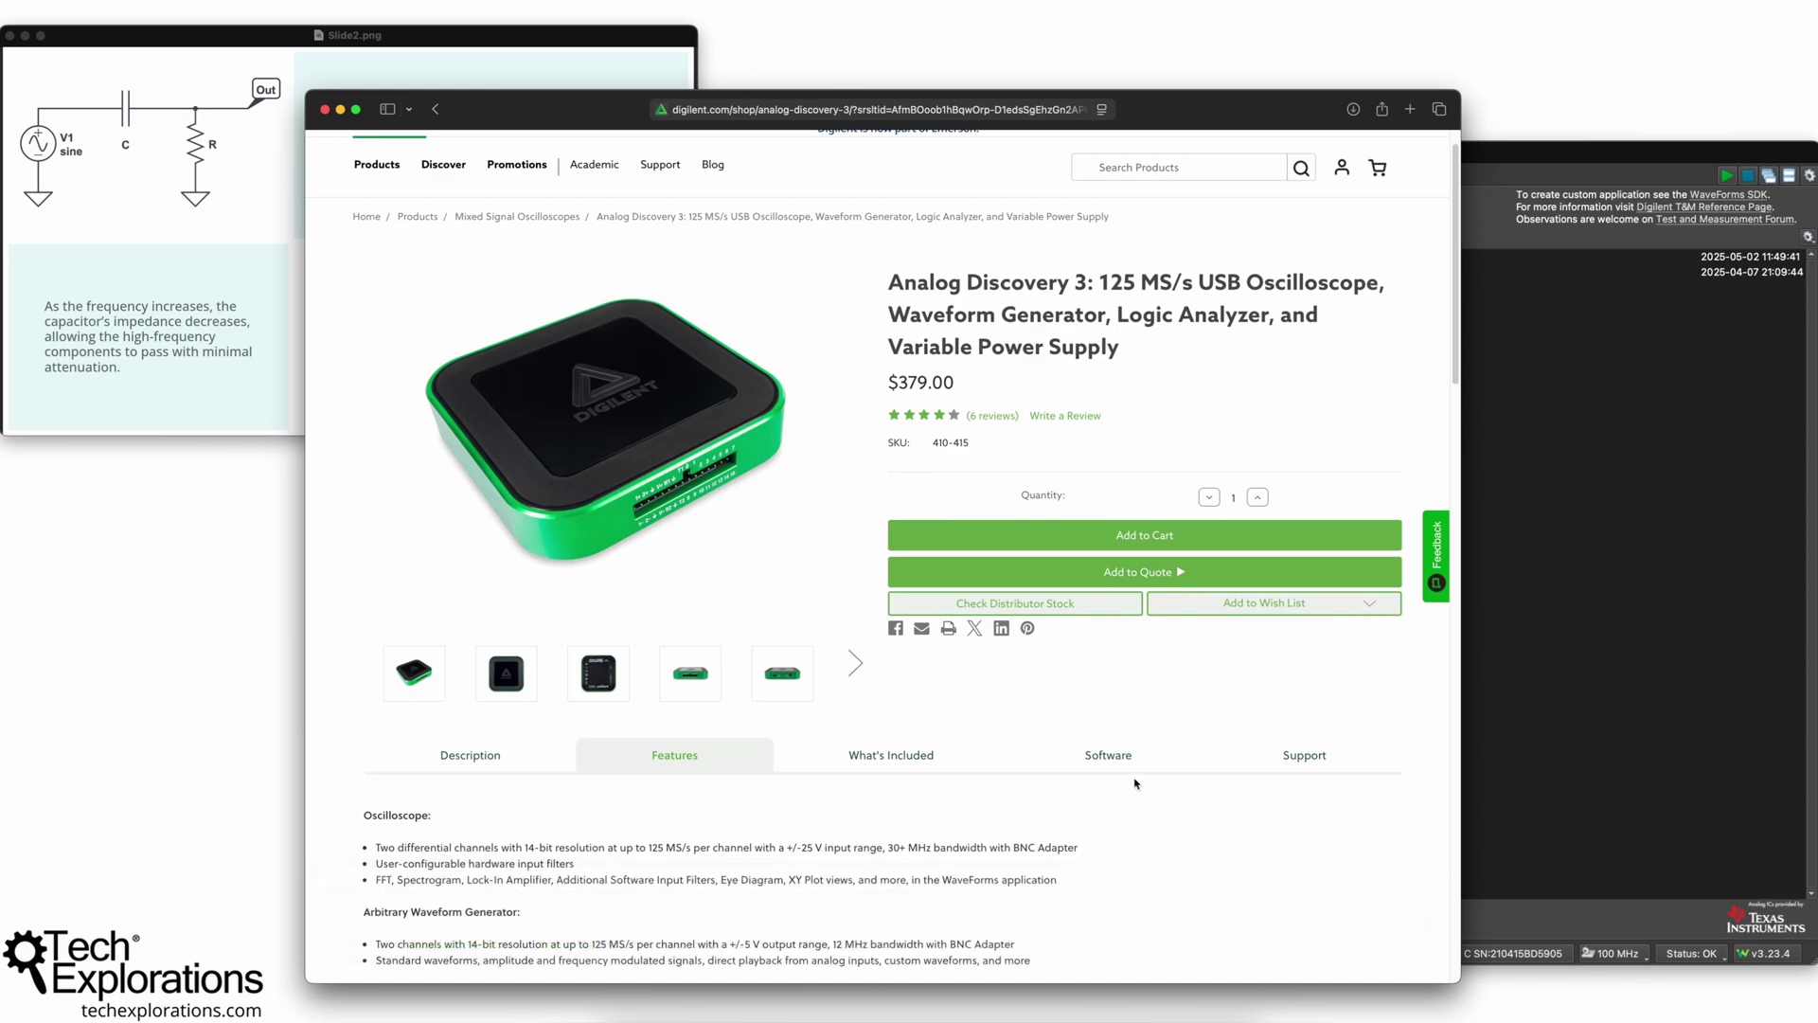
{"action": "scroll", "coordinate": [755, 377], "scroll_direction": "down", "scroll_amount": 2}
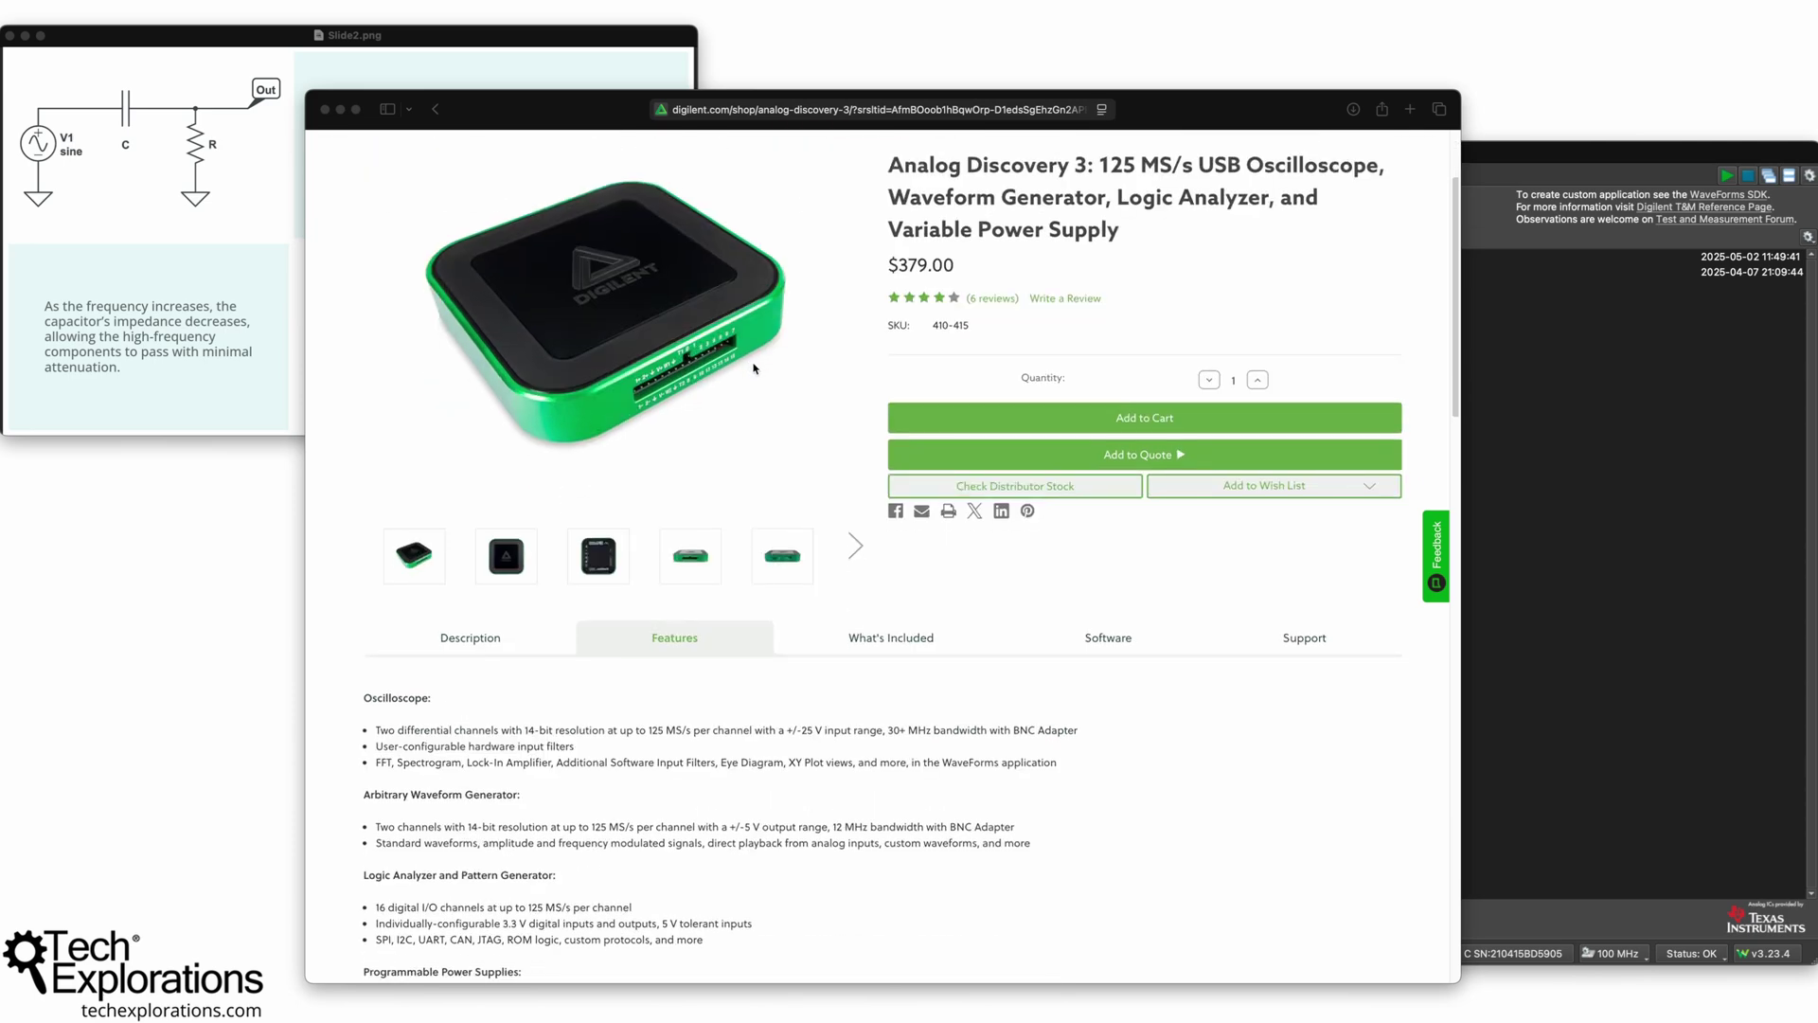
{"action": "scroll", "coordinate": [755, 377], "scroll_direction": "up", "scroll_amount": 2}
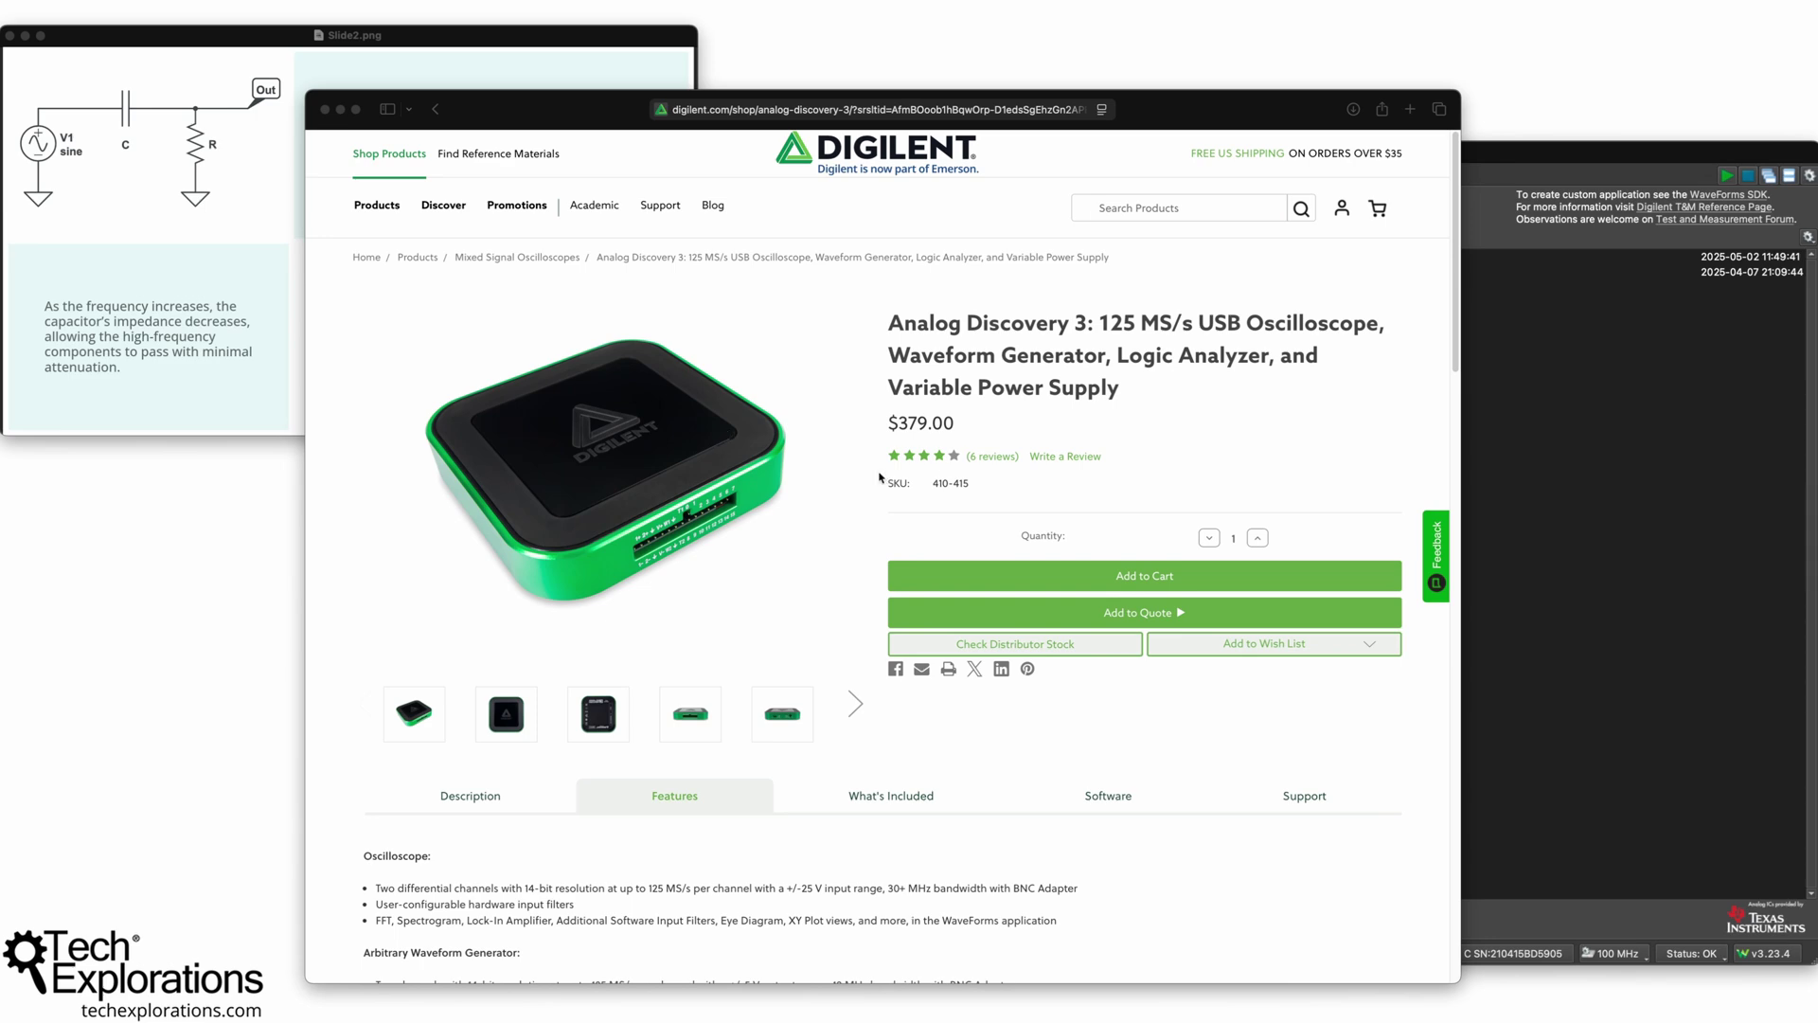
{"action": "scroll", "coordinate": [880, 477], "scroll_direction": "down", "scroll_amount": 2}
{"action": "scroll", "coordinate": [880, 477], "scroll_direction": "down", "scroll_amount": 10}
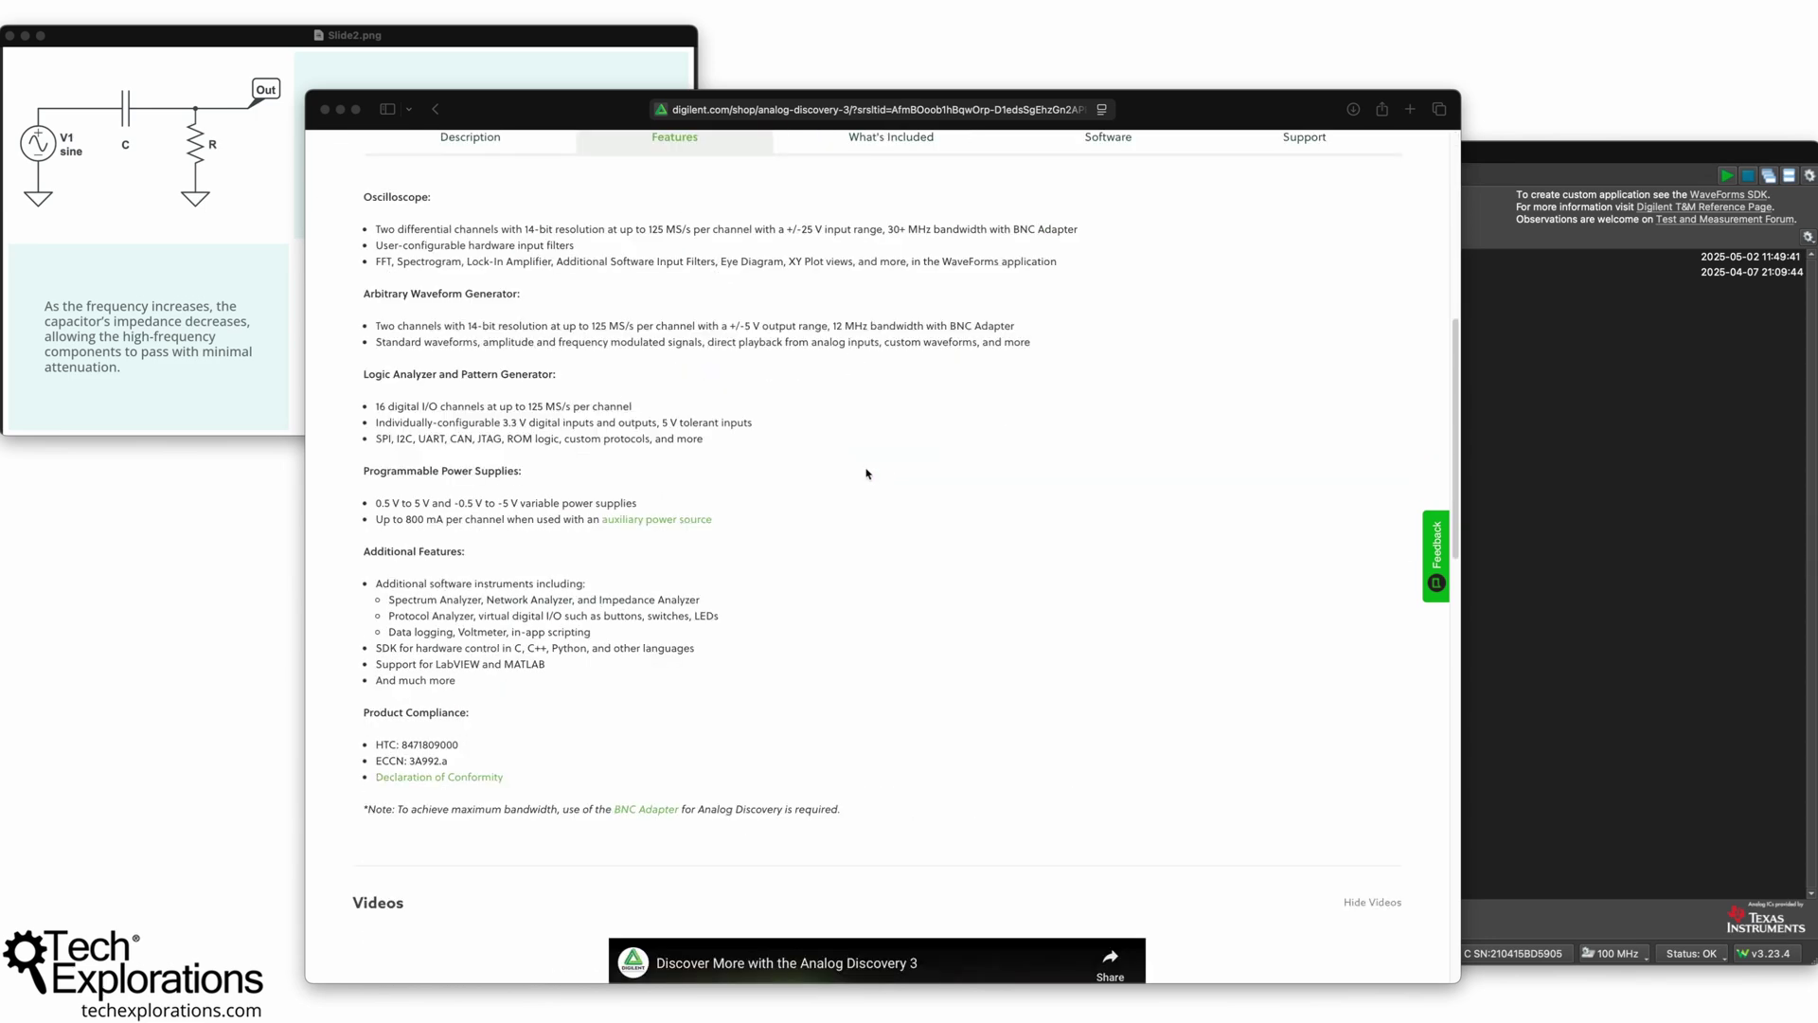
Highlight the Features list from Oscilloscope downward, then clear the selection and keep scrolling.
{"action": "left_click", "coordinate": [470, 265]}
{"action": "left_click_drag", "start_coordinate": [363, 208], "coordinate": [503, 782]}
{"action": "left_click", "coordinate": [583, 364]}
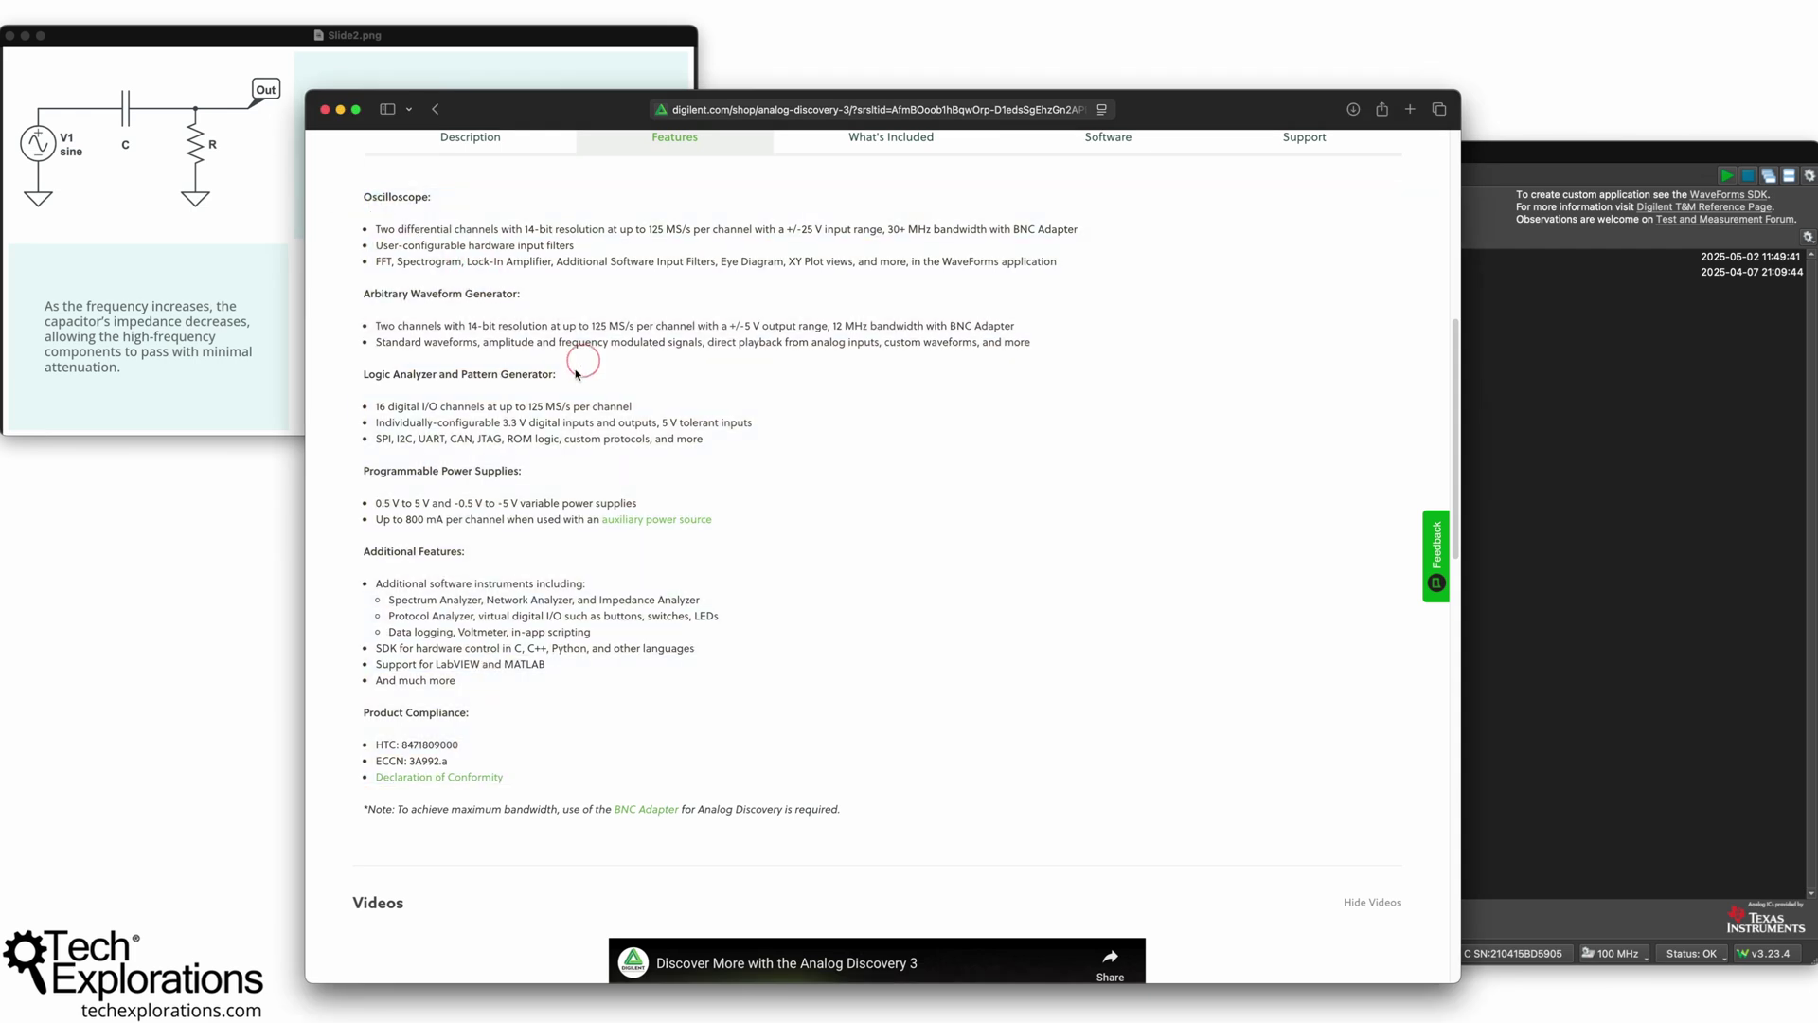
{"action": "scroll", "coordinate": [561, 412], "scroll_direction": "up", "scroll_amount": 1}
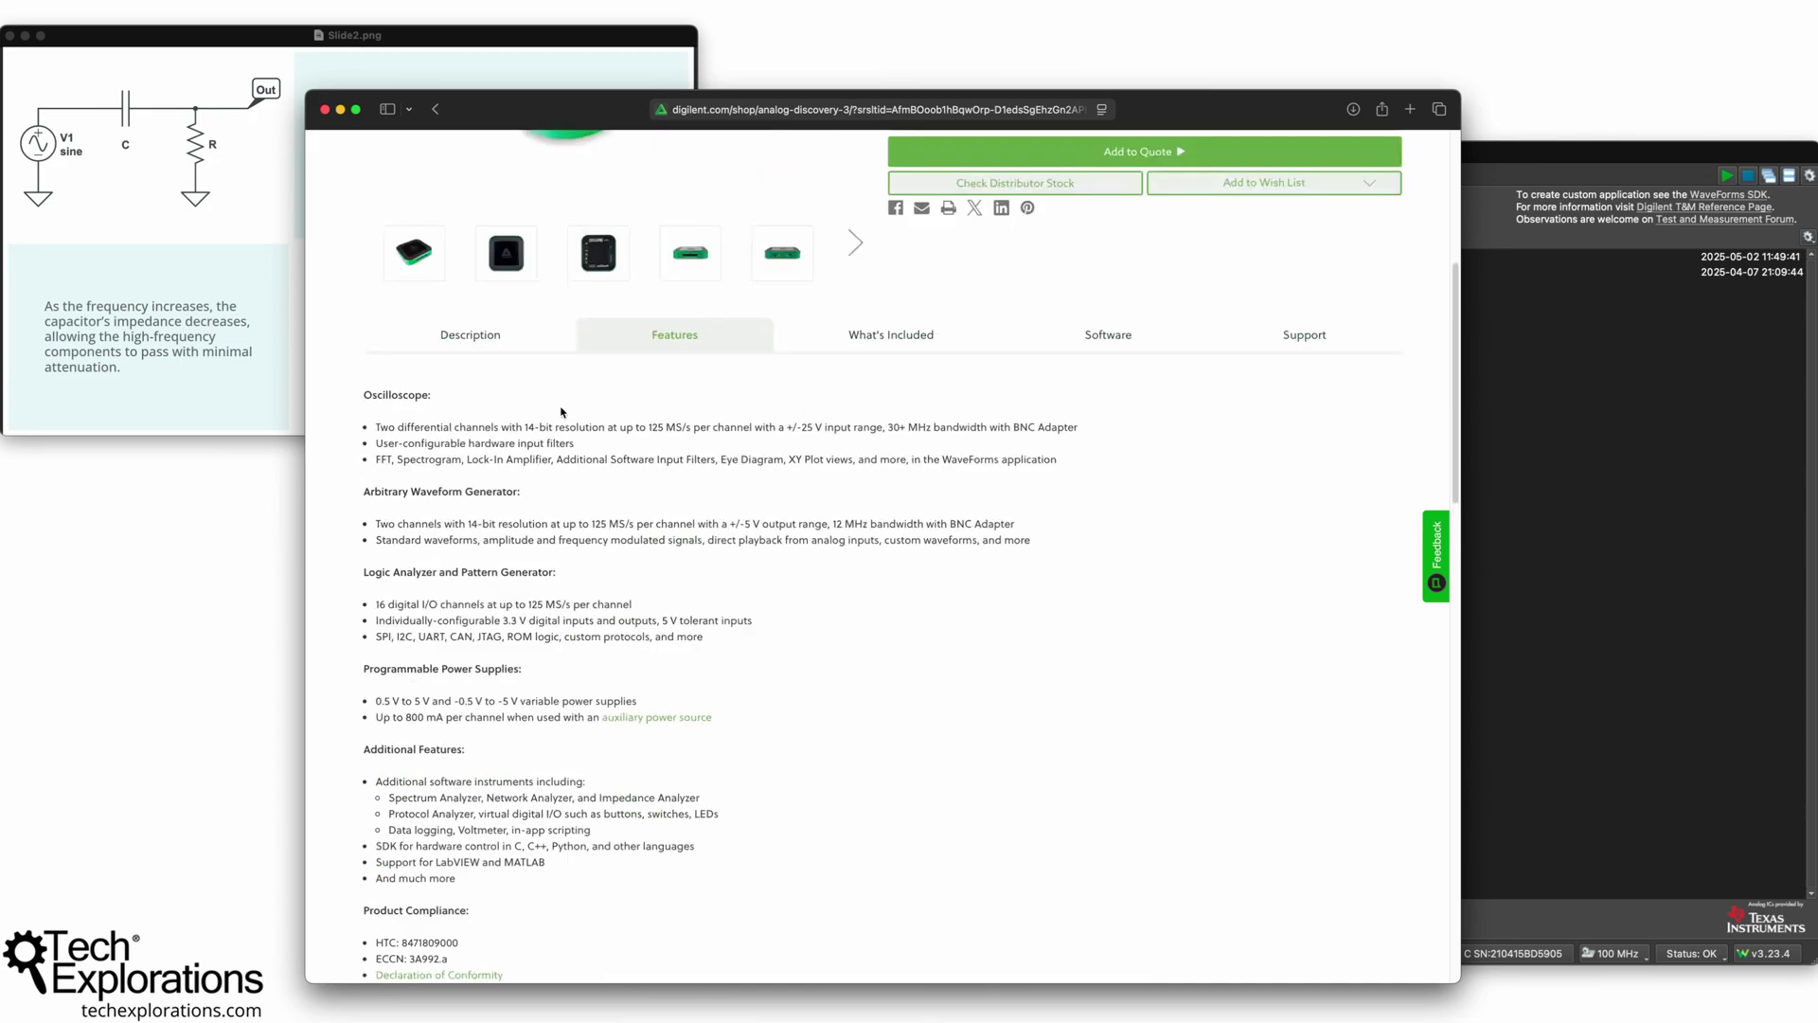
{"action": "scroll", "coordinate": [561, 412], "scroll_direction": "down", "scroll_amount": 12}
{"action": "scroll", "coordinate": [561, 412], "scroll_direction": "up", "scroll_amount": 15}
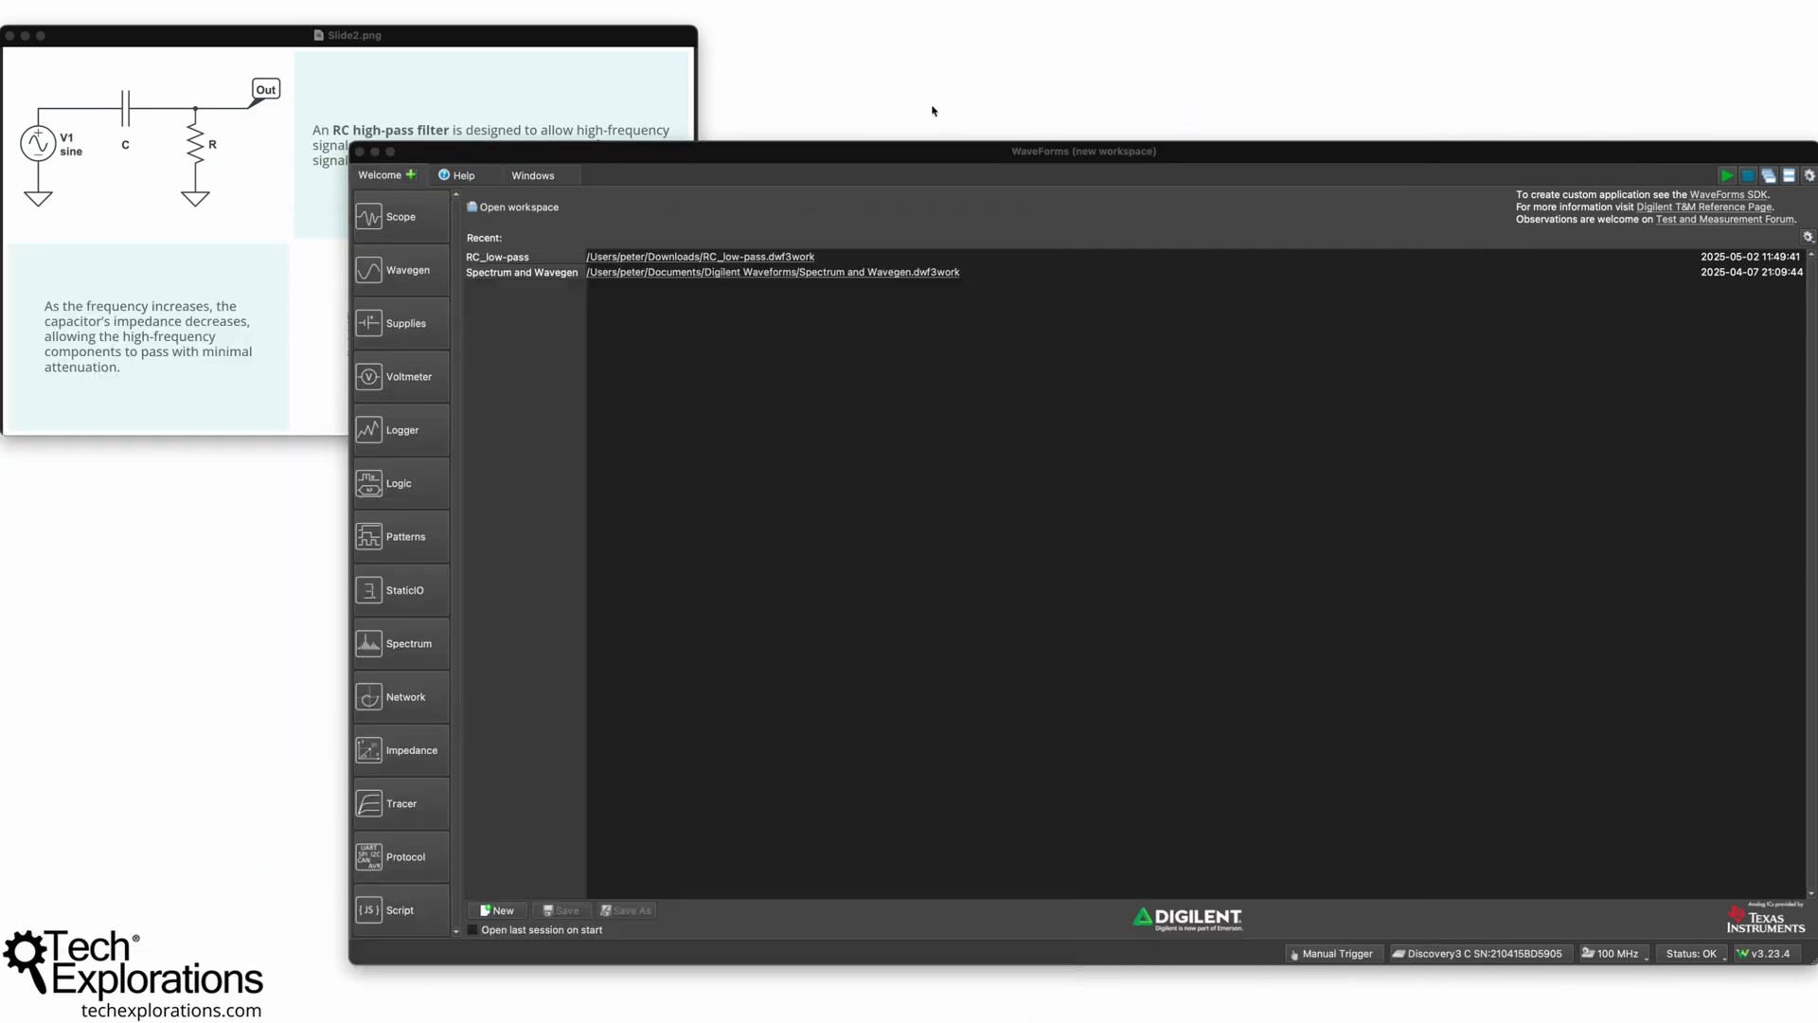
Reposition the WaveForms window up and to the left in three small moves.
{"action": "left_click_drag", "start_coordinate": [898, 152], "coordinate": [858, 130]}
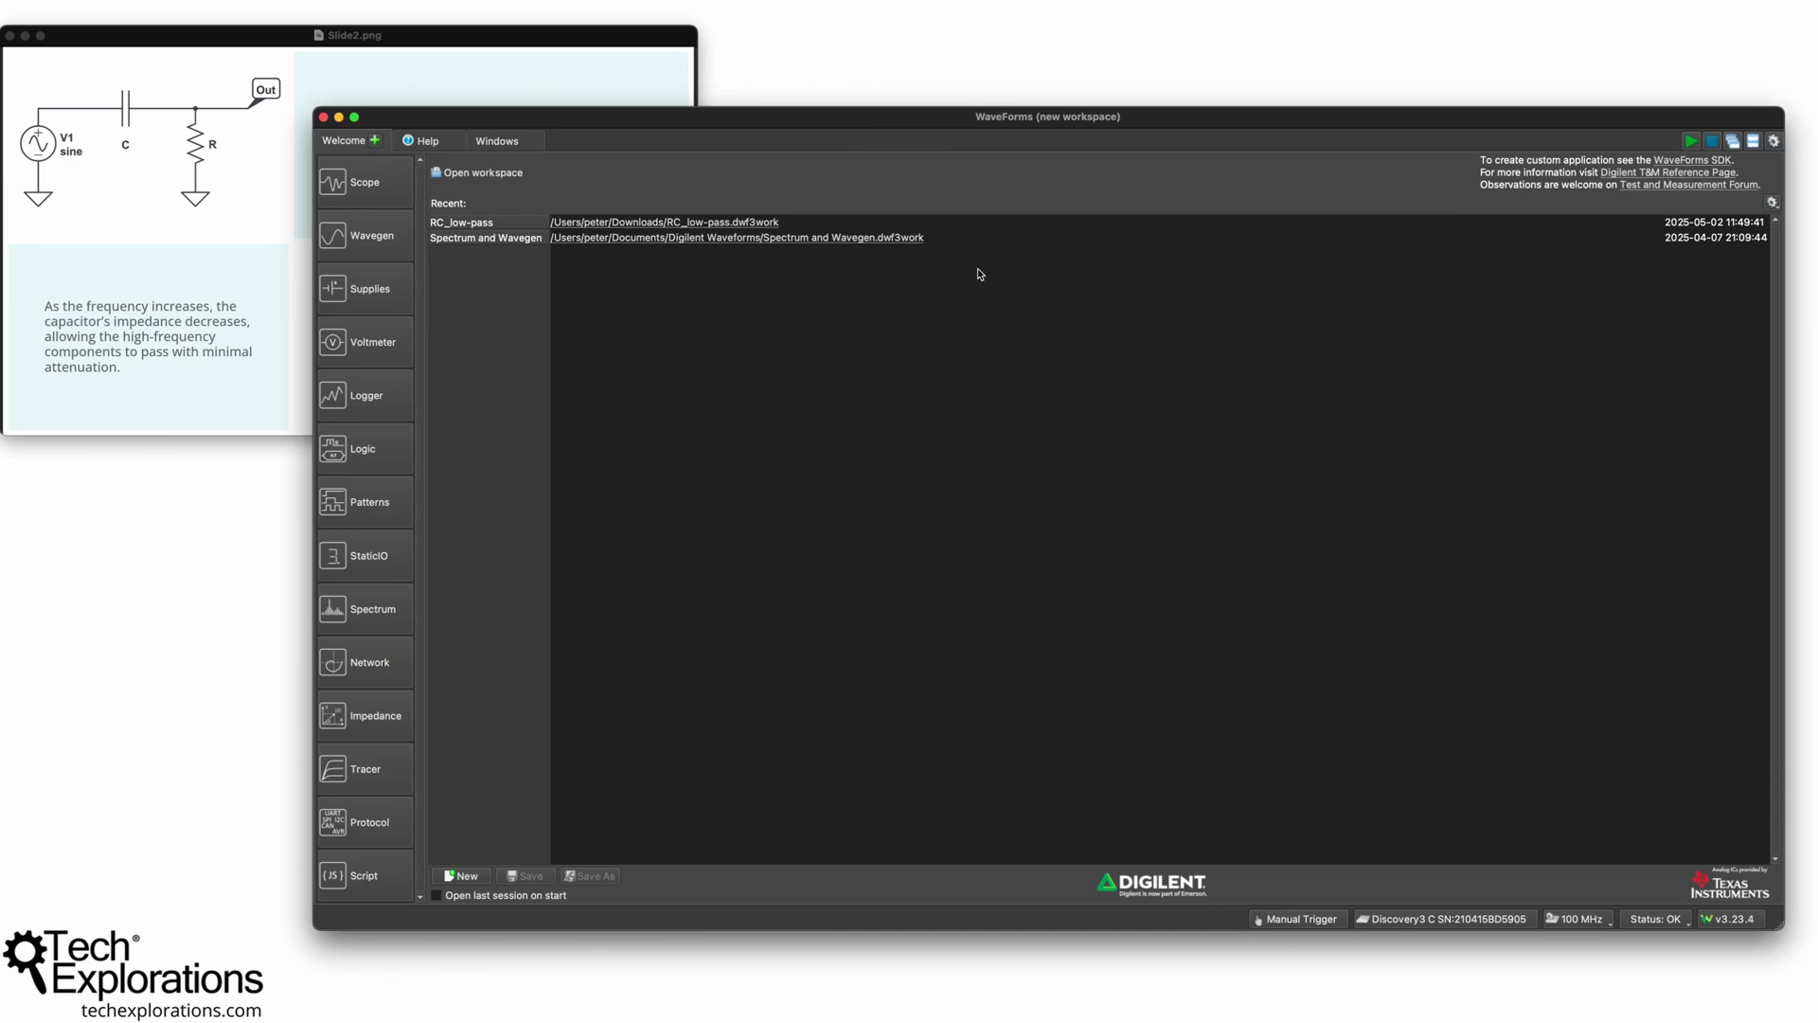
{"action": "left_click_drag", "start_coordinate": [863, 116], "coordinate": [808, 99]}
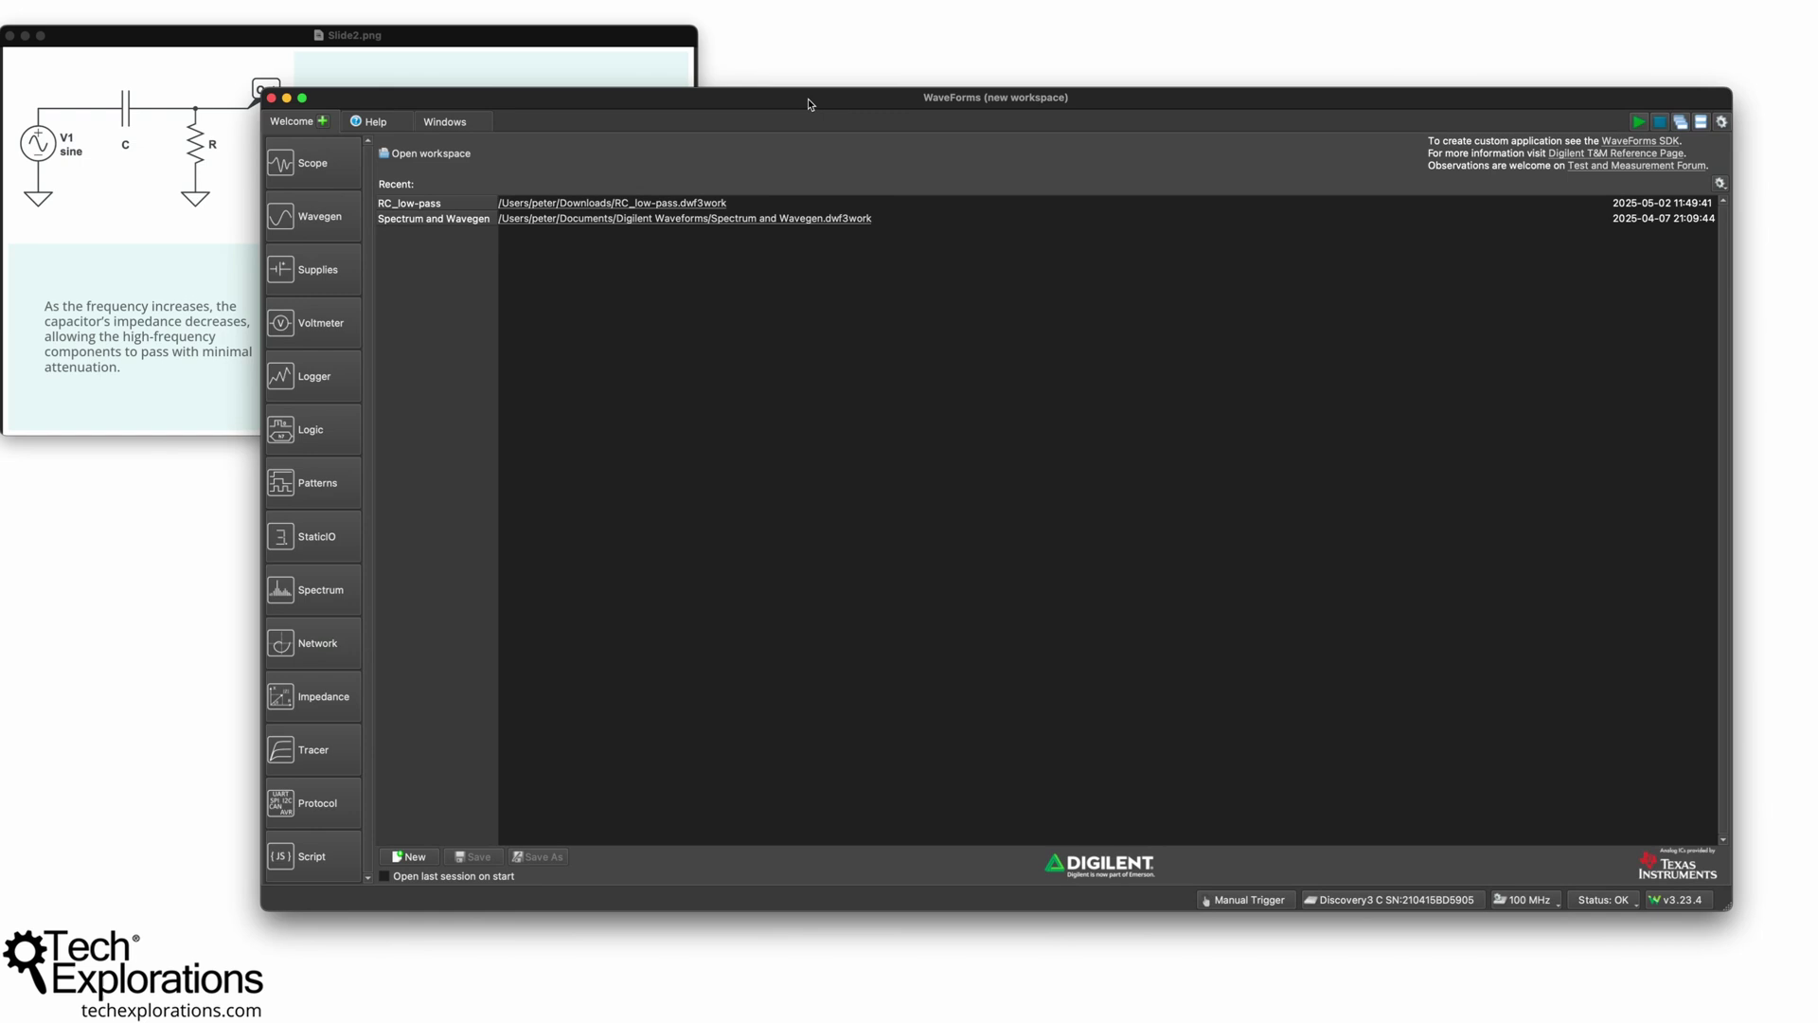
{"action": "mouse_move", "coordinate": [672, 105]}
{"action": "left_mouse_down"}
{"action": "mouse_move", "coordinate": [653, 88]}
{"action": "mouse_move", "coordinate": [679, 114]}
{"action": "left_mouse_up"}
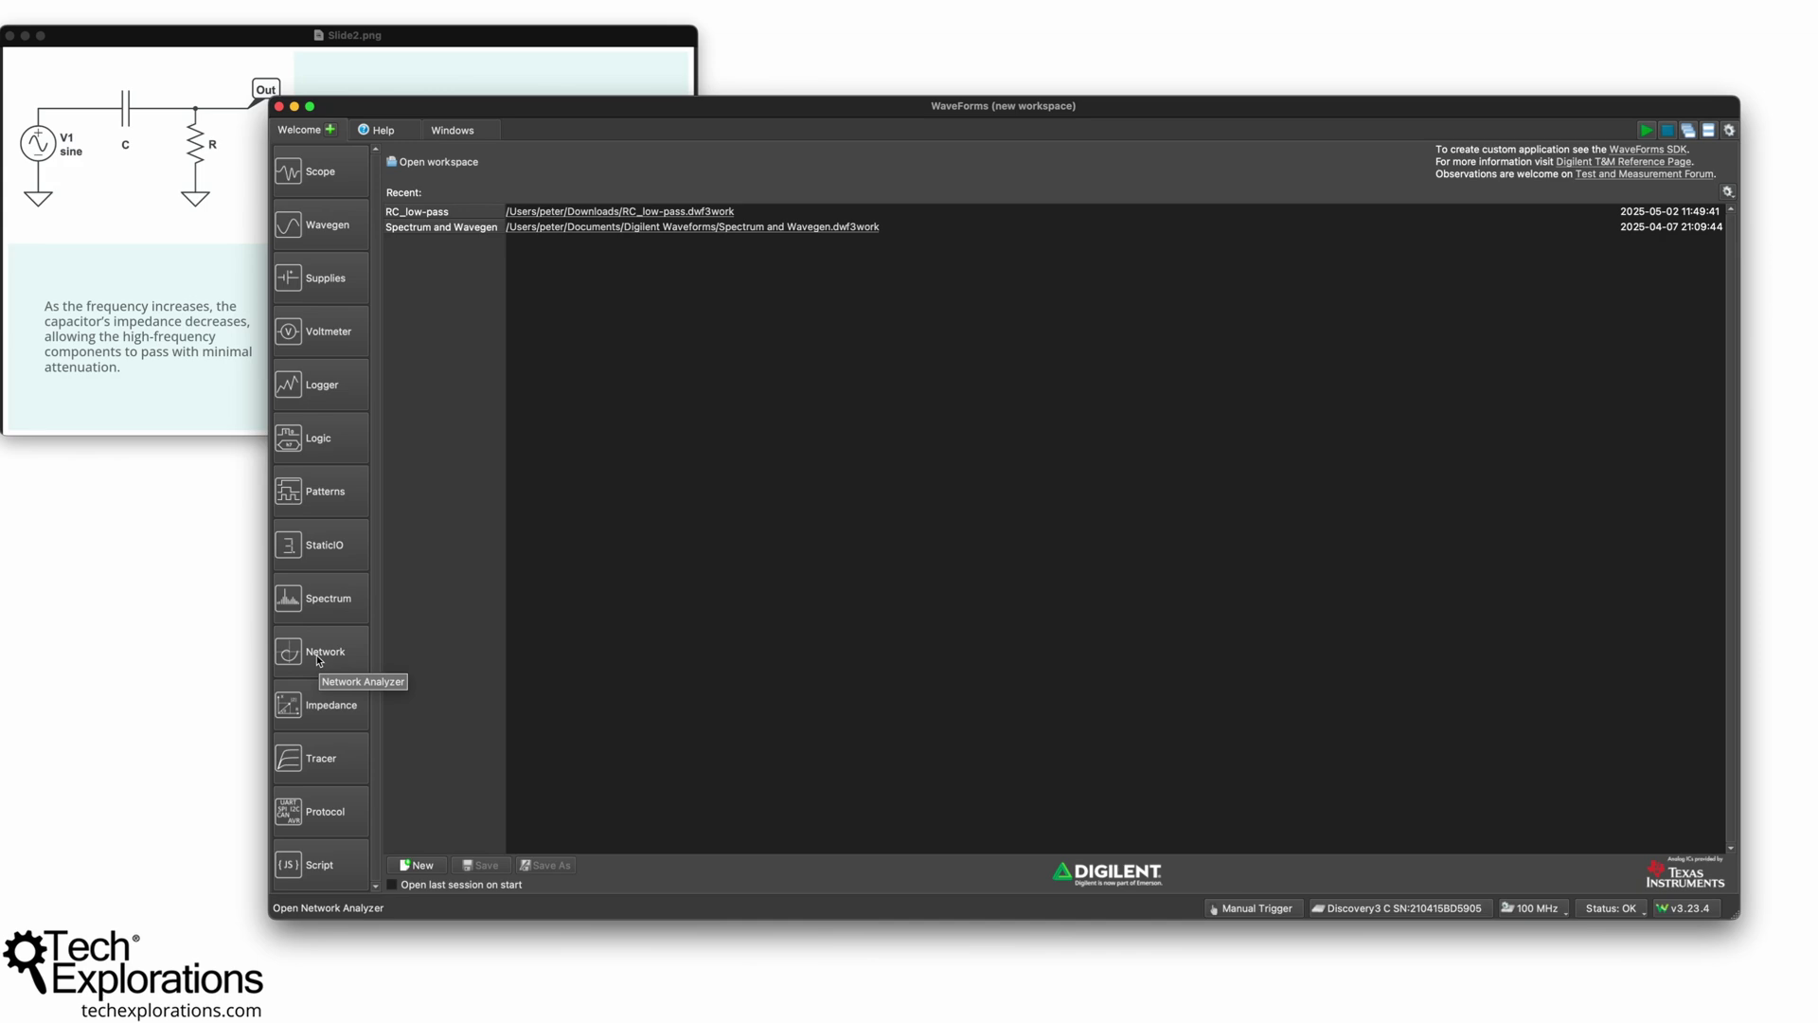
{"action": "left_click", "coordinate": [421, 39]}
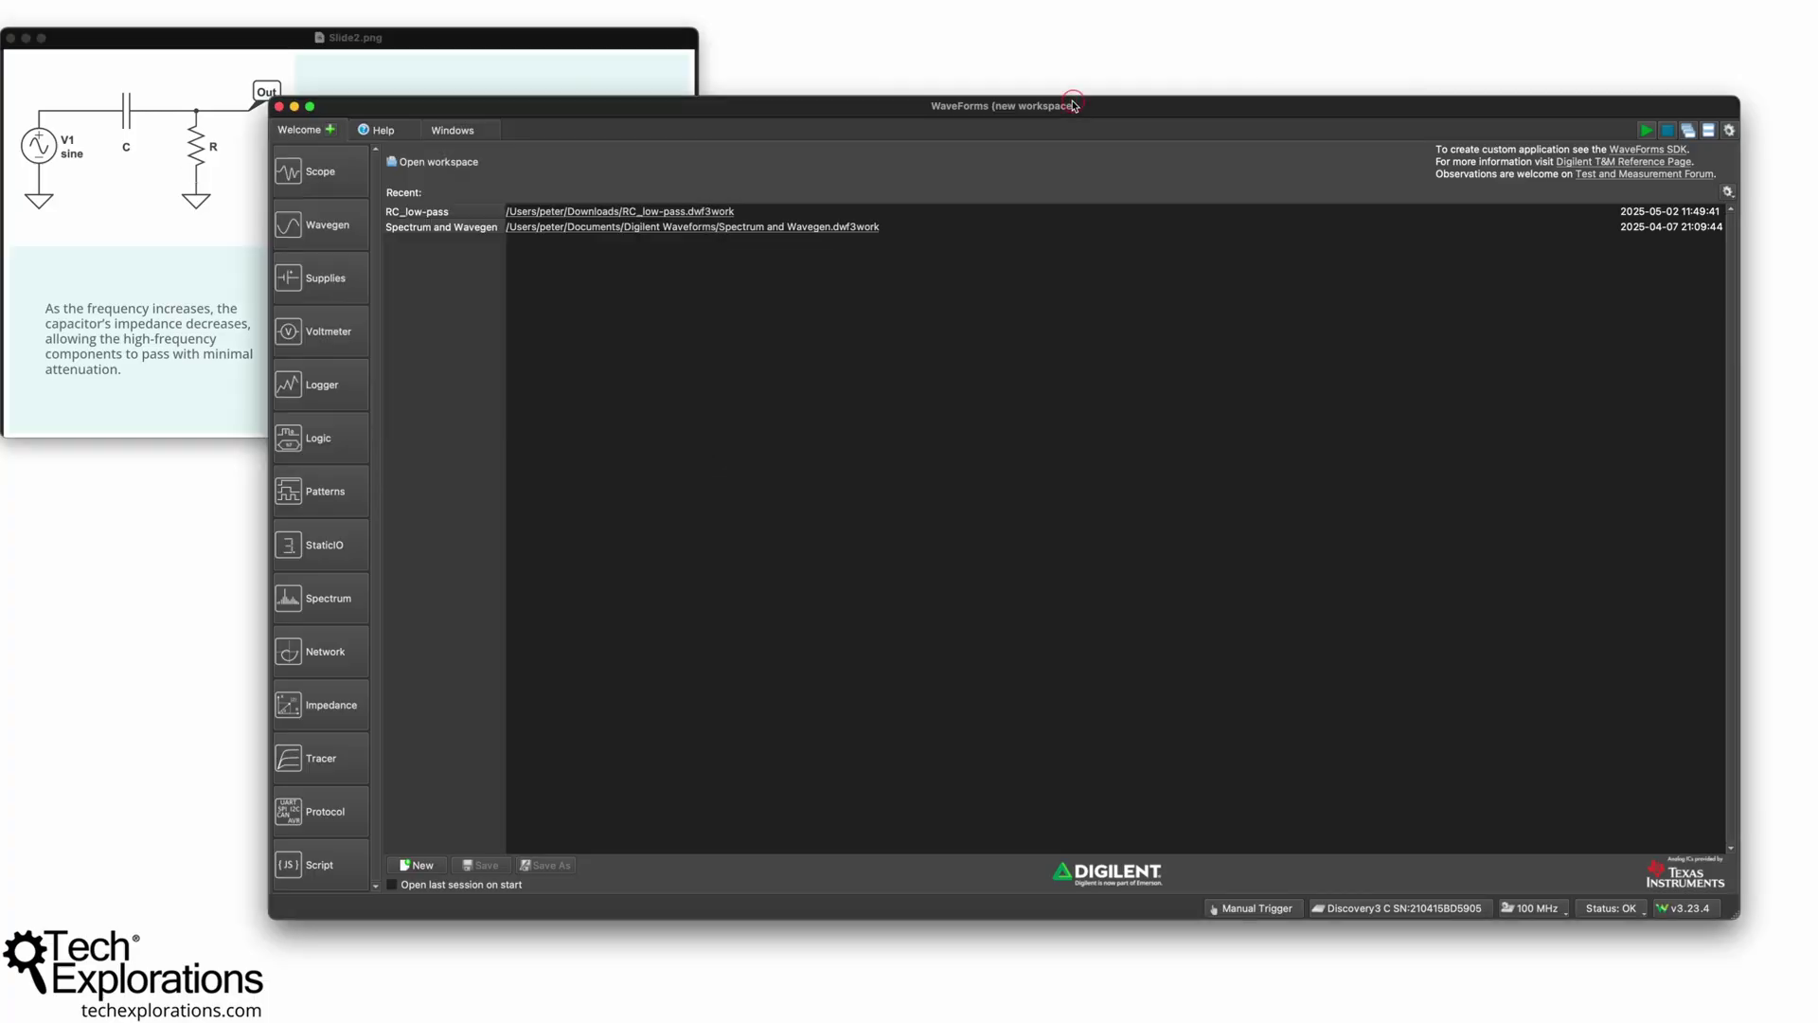
Move WaveForms up over the slide, bring it forward, and open Scope 1 from the start page.
{"action": "left_click_drag", "start_coordinate": [502, 110], "coordinate": [499, 8]}
{"action": "left_click", "coordinate": [802, 89]}
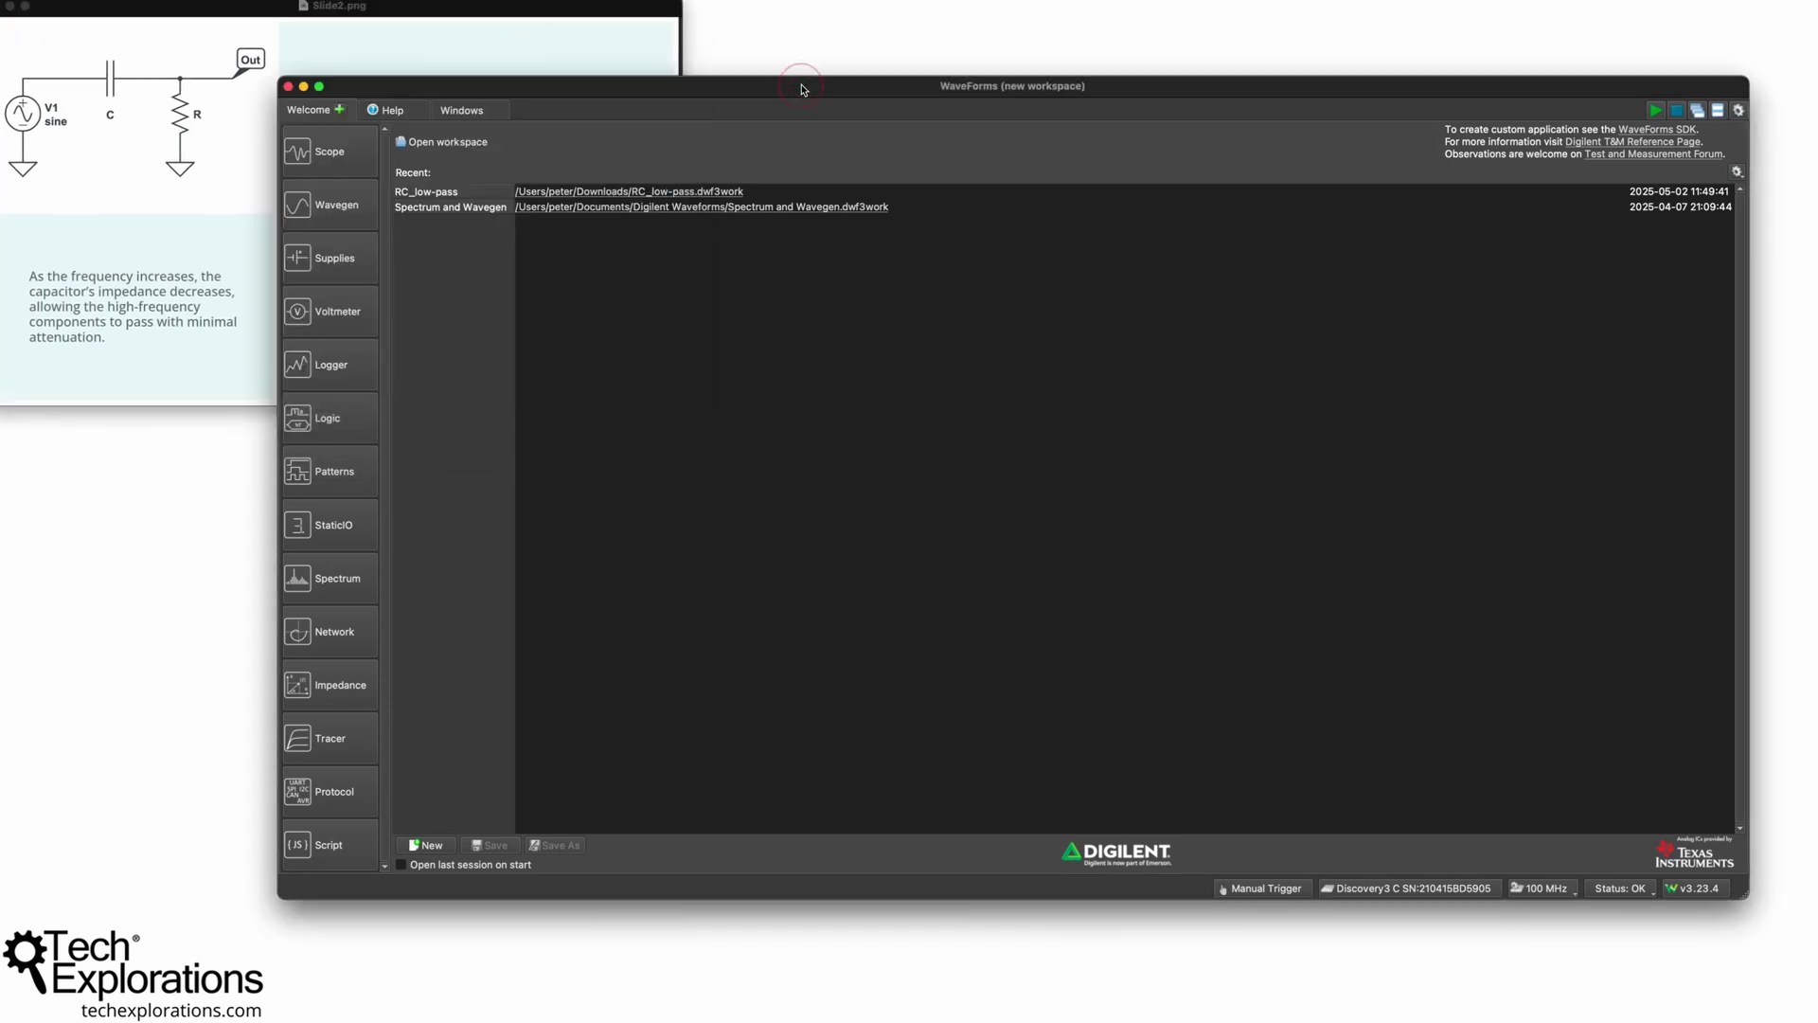
{"action": "left_click", "coordinate": [323, 163]}
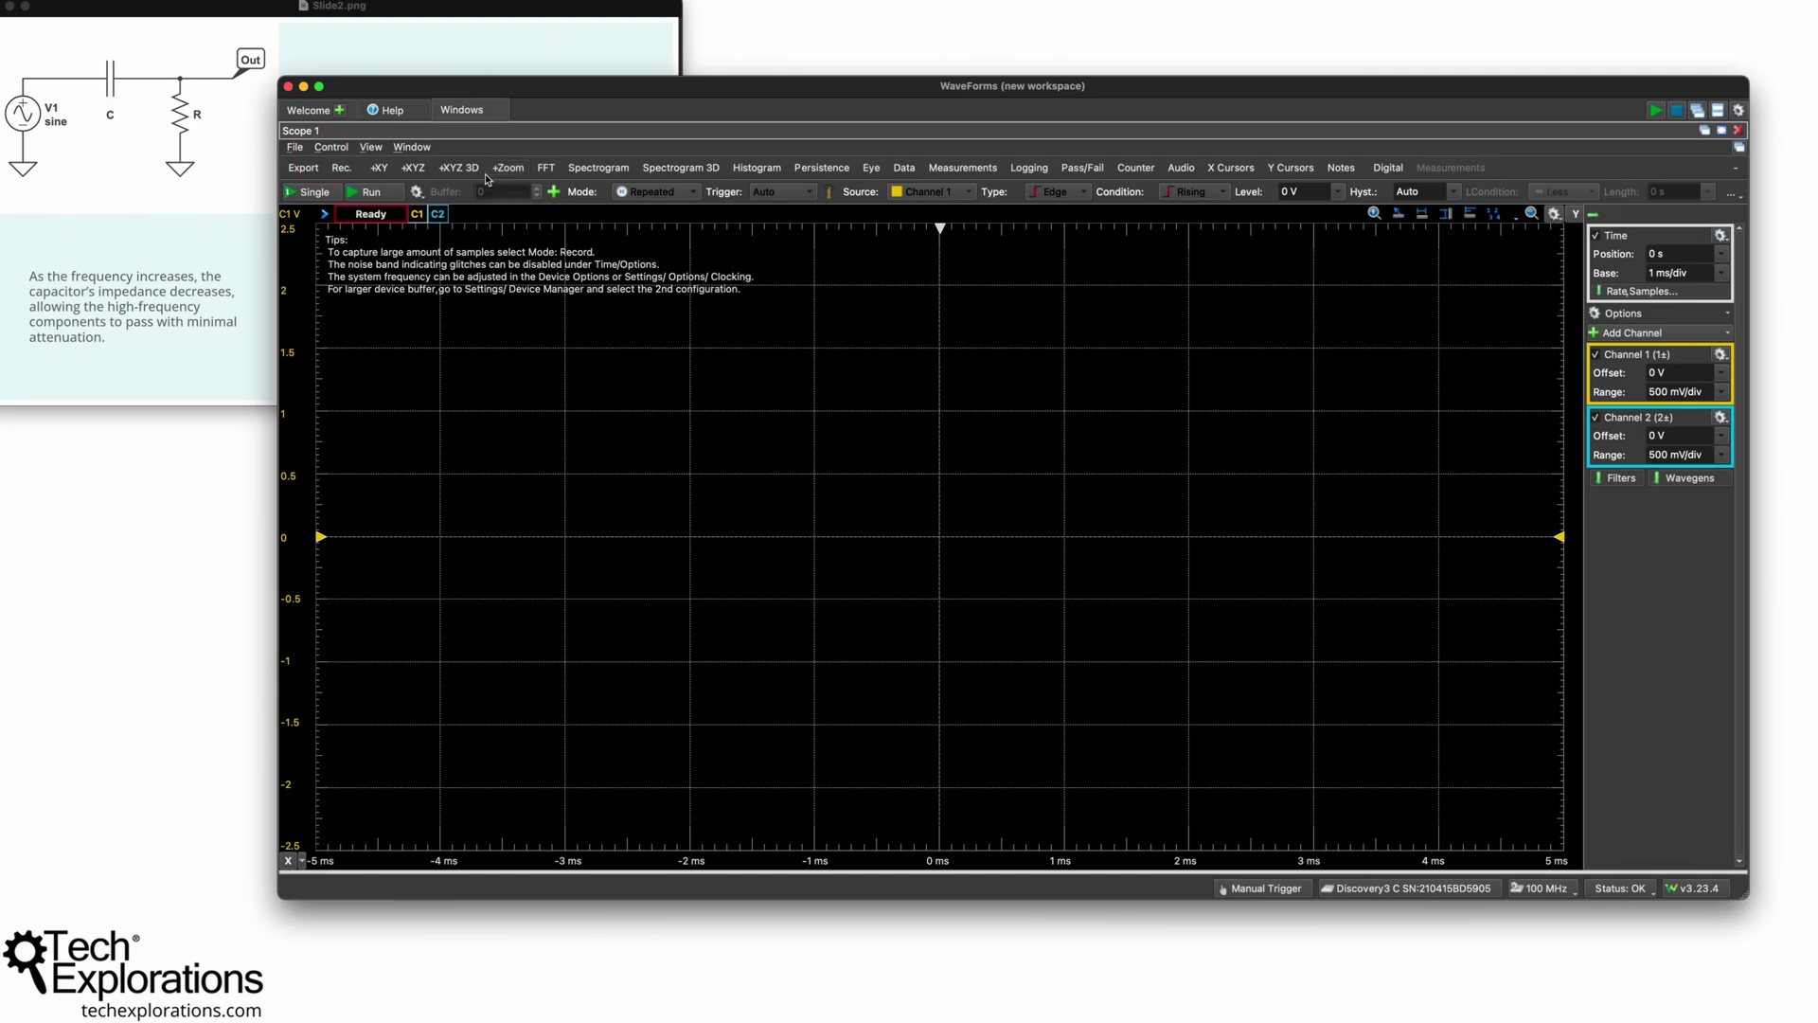
From the Welcome start page, open Wavegen 1 docked beneath Scope 1.
{"action": "left_click", "coordinate": [312, 112]}
{"action": "left_click", "coordinate": [327, 201]}
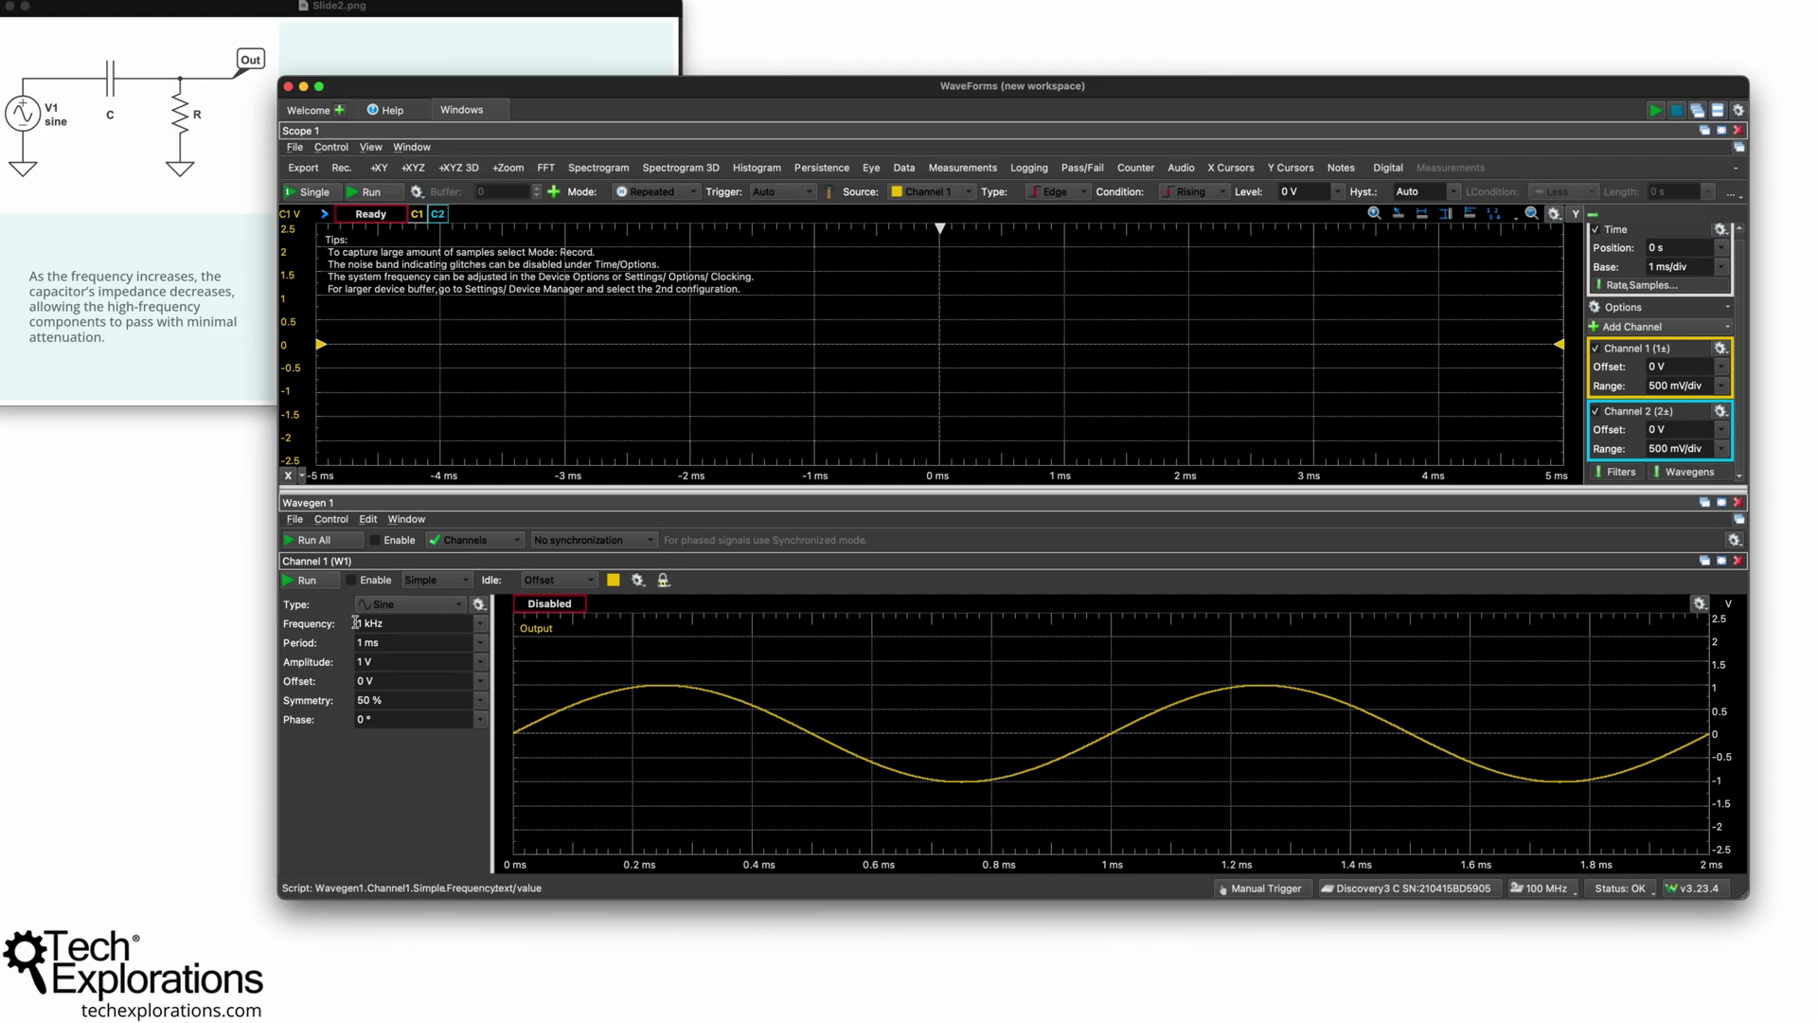
Keep Wavegen channel 1 as a Sine and set its frequency to 100 Hz.
{"action": "left_click", "coordinate": [396, 607]}
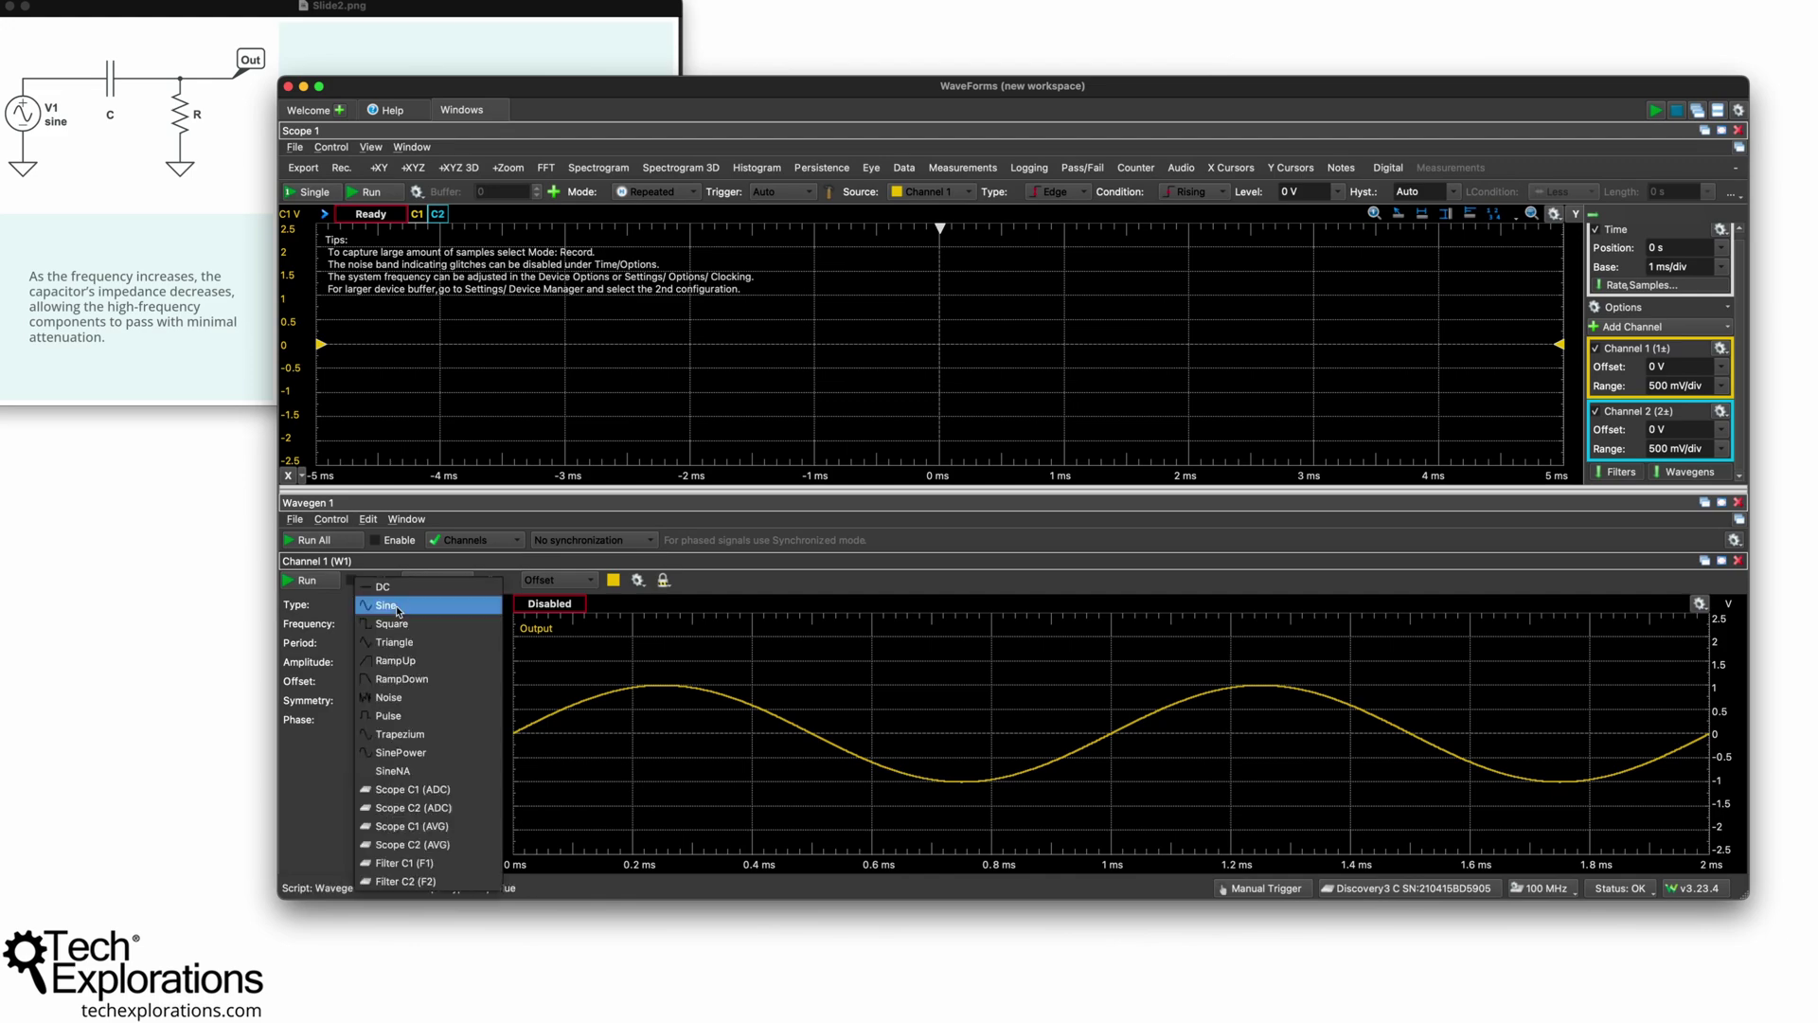
{"action": "left_click", "coordinate": [397, 609]}
{"action": "left_click", "coordinate": [386, 624]}
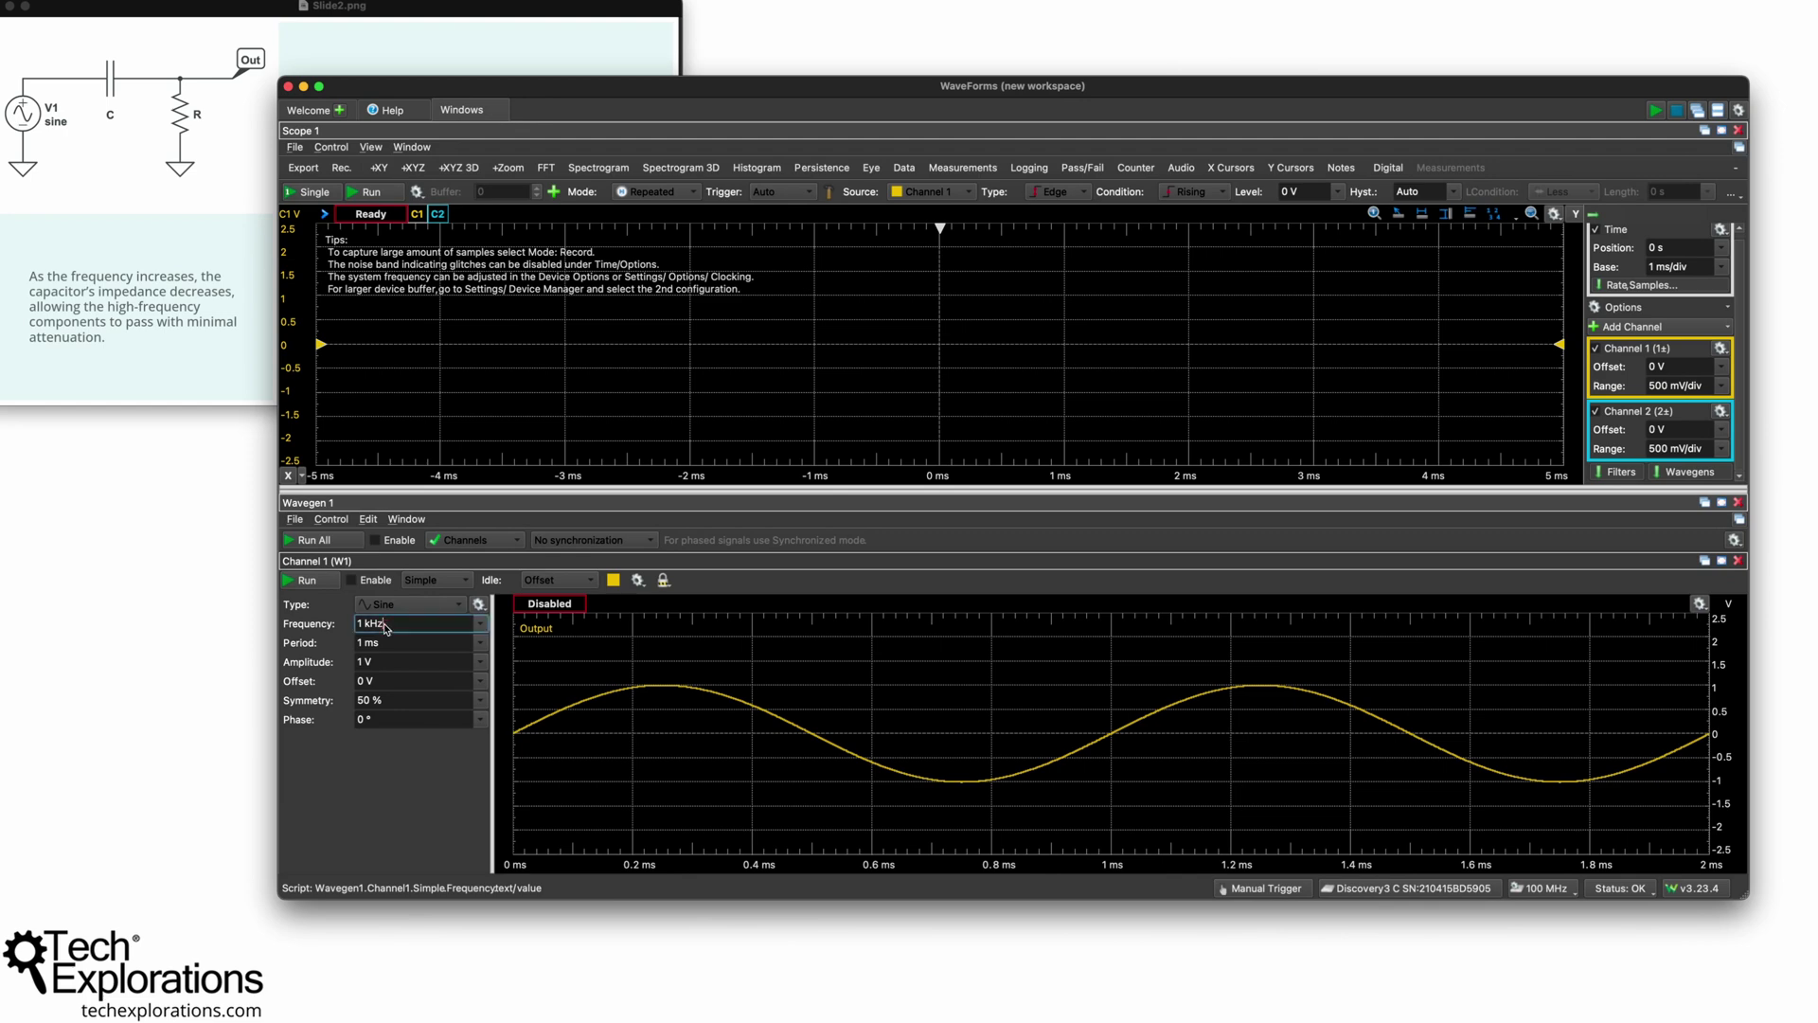
{"action": "left_click", "coordinate": [474, 629]}
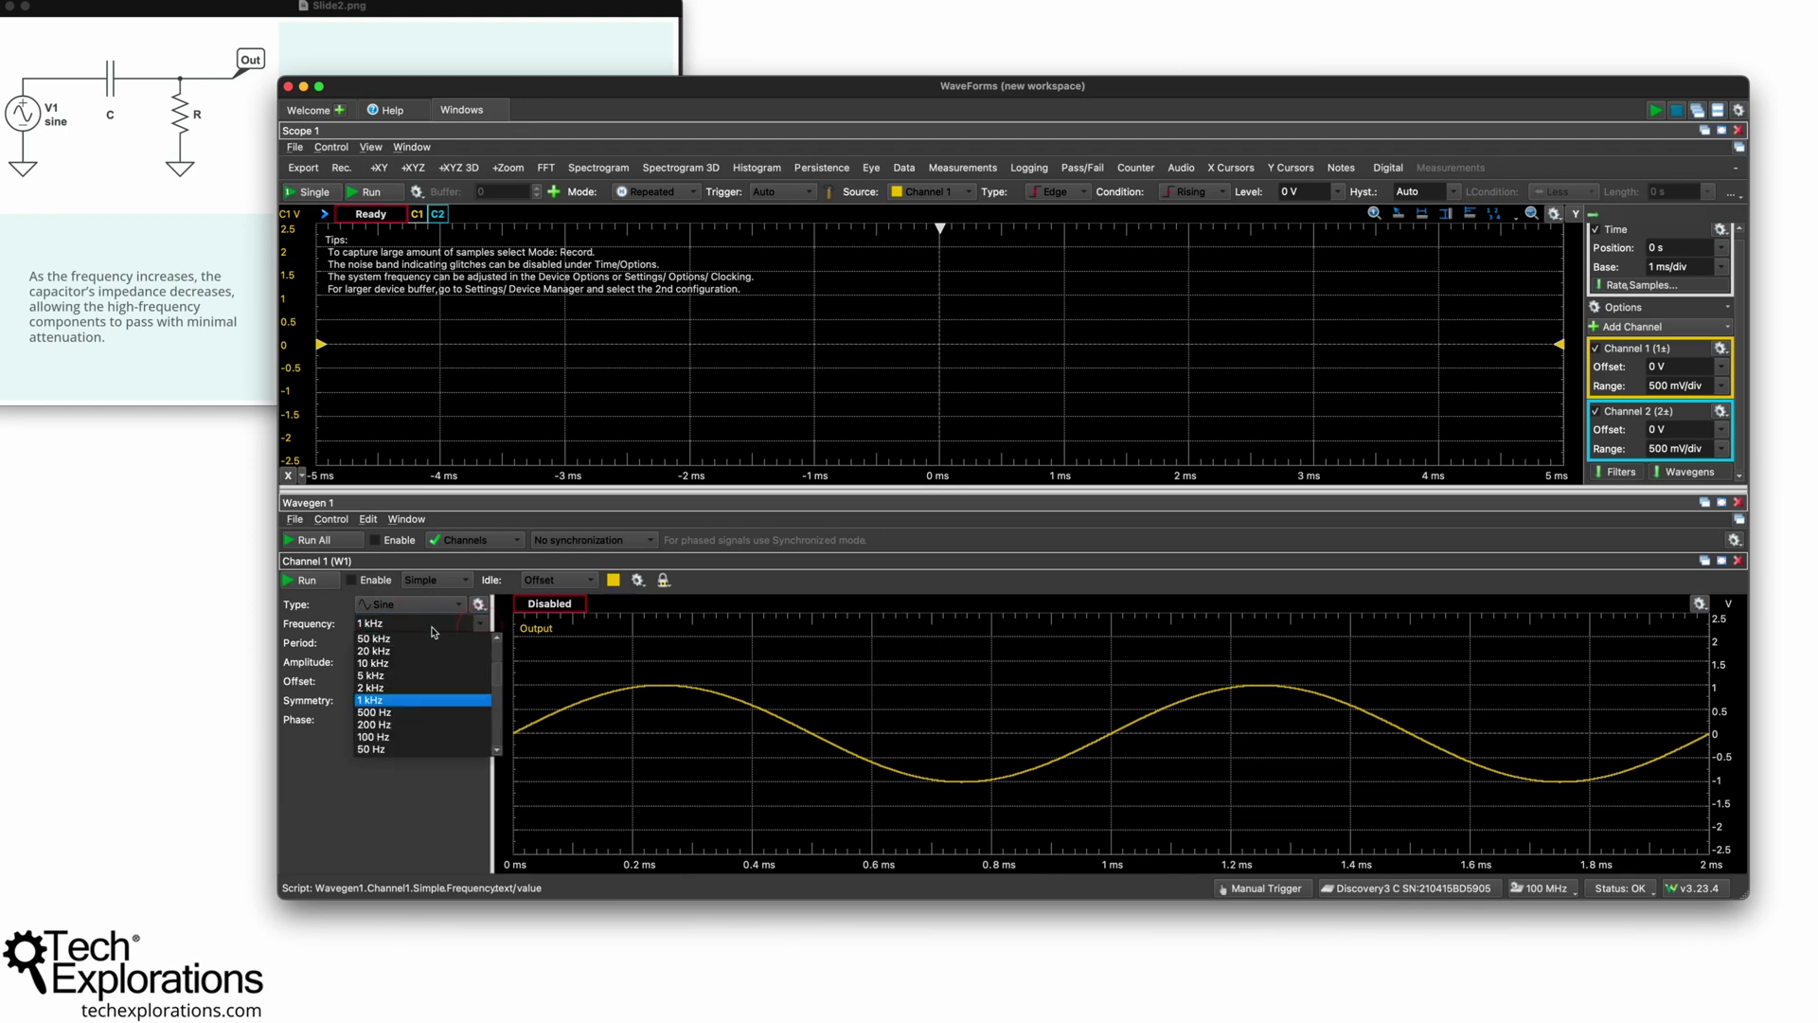
{"action": "scroll", "coordinate": [393, 656], "scroll_direction": "down", "scroll_amount": 9}
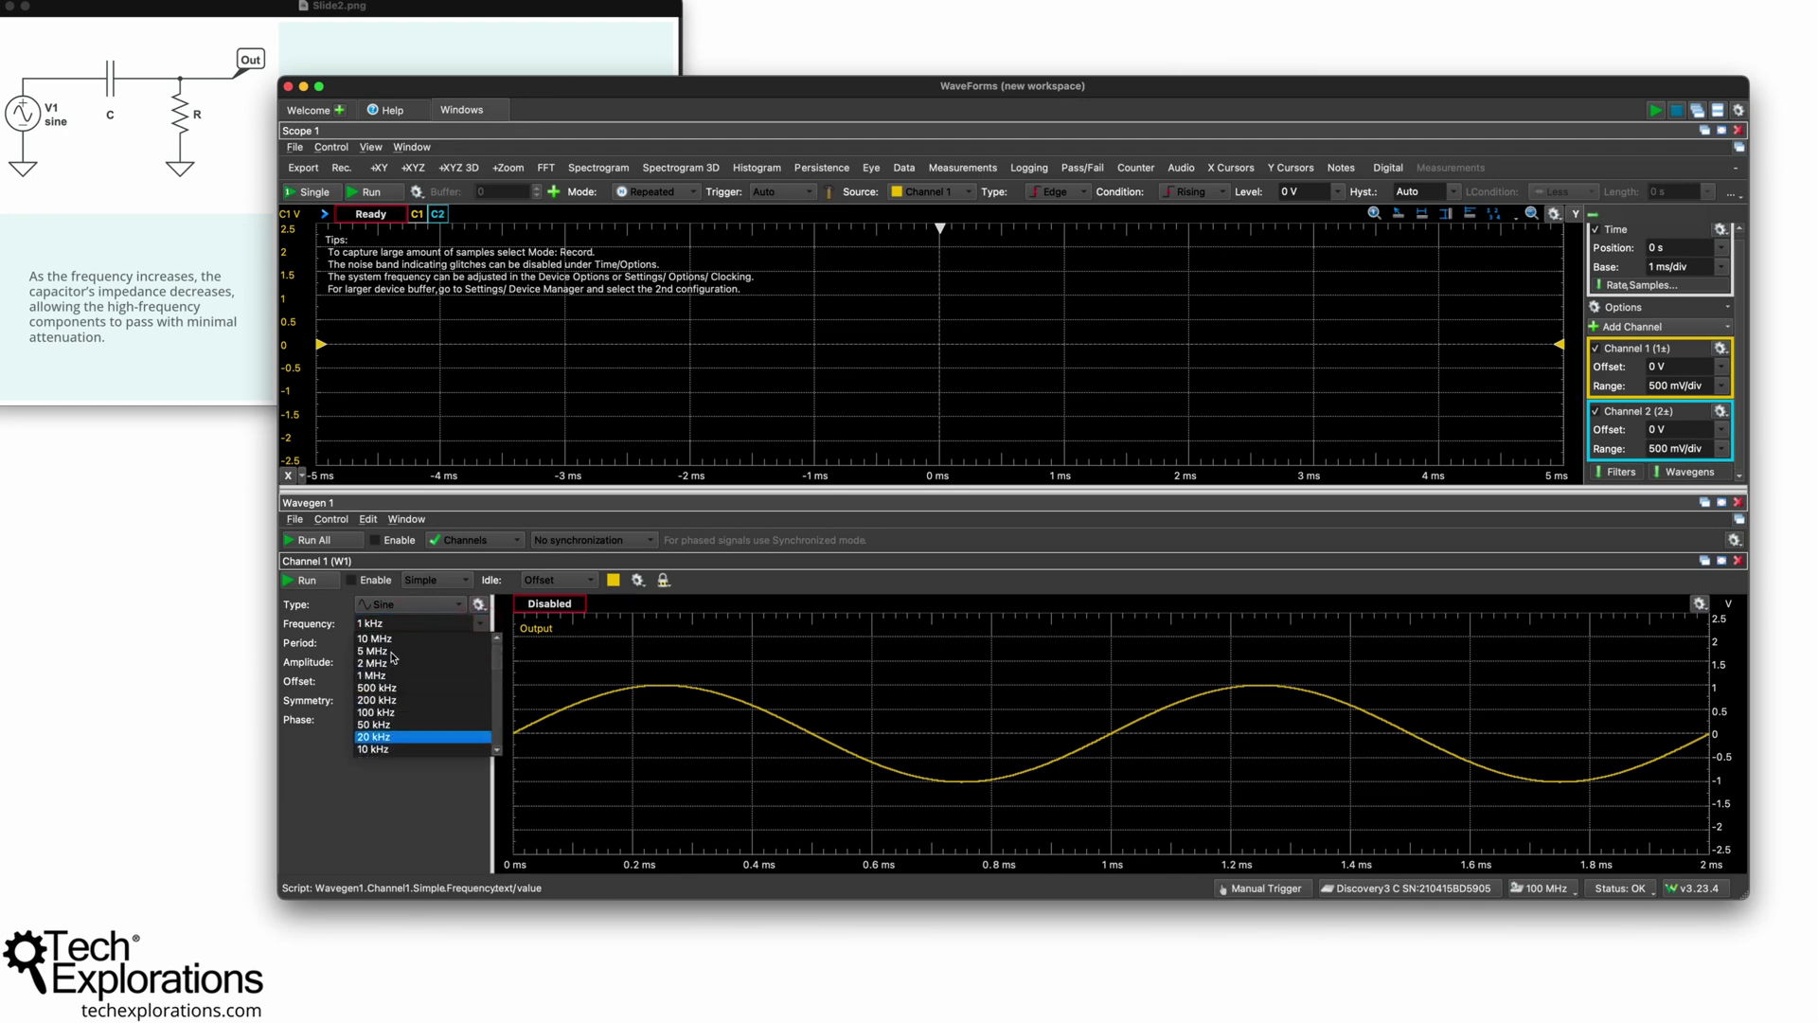
{"action": "scroll", "coordinate": [393, 656], "scroll_direction": "up", "scroll_amount": 3}
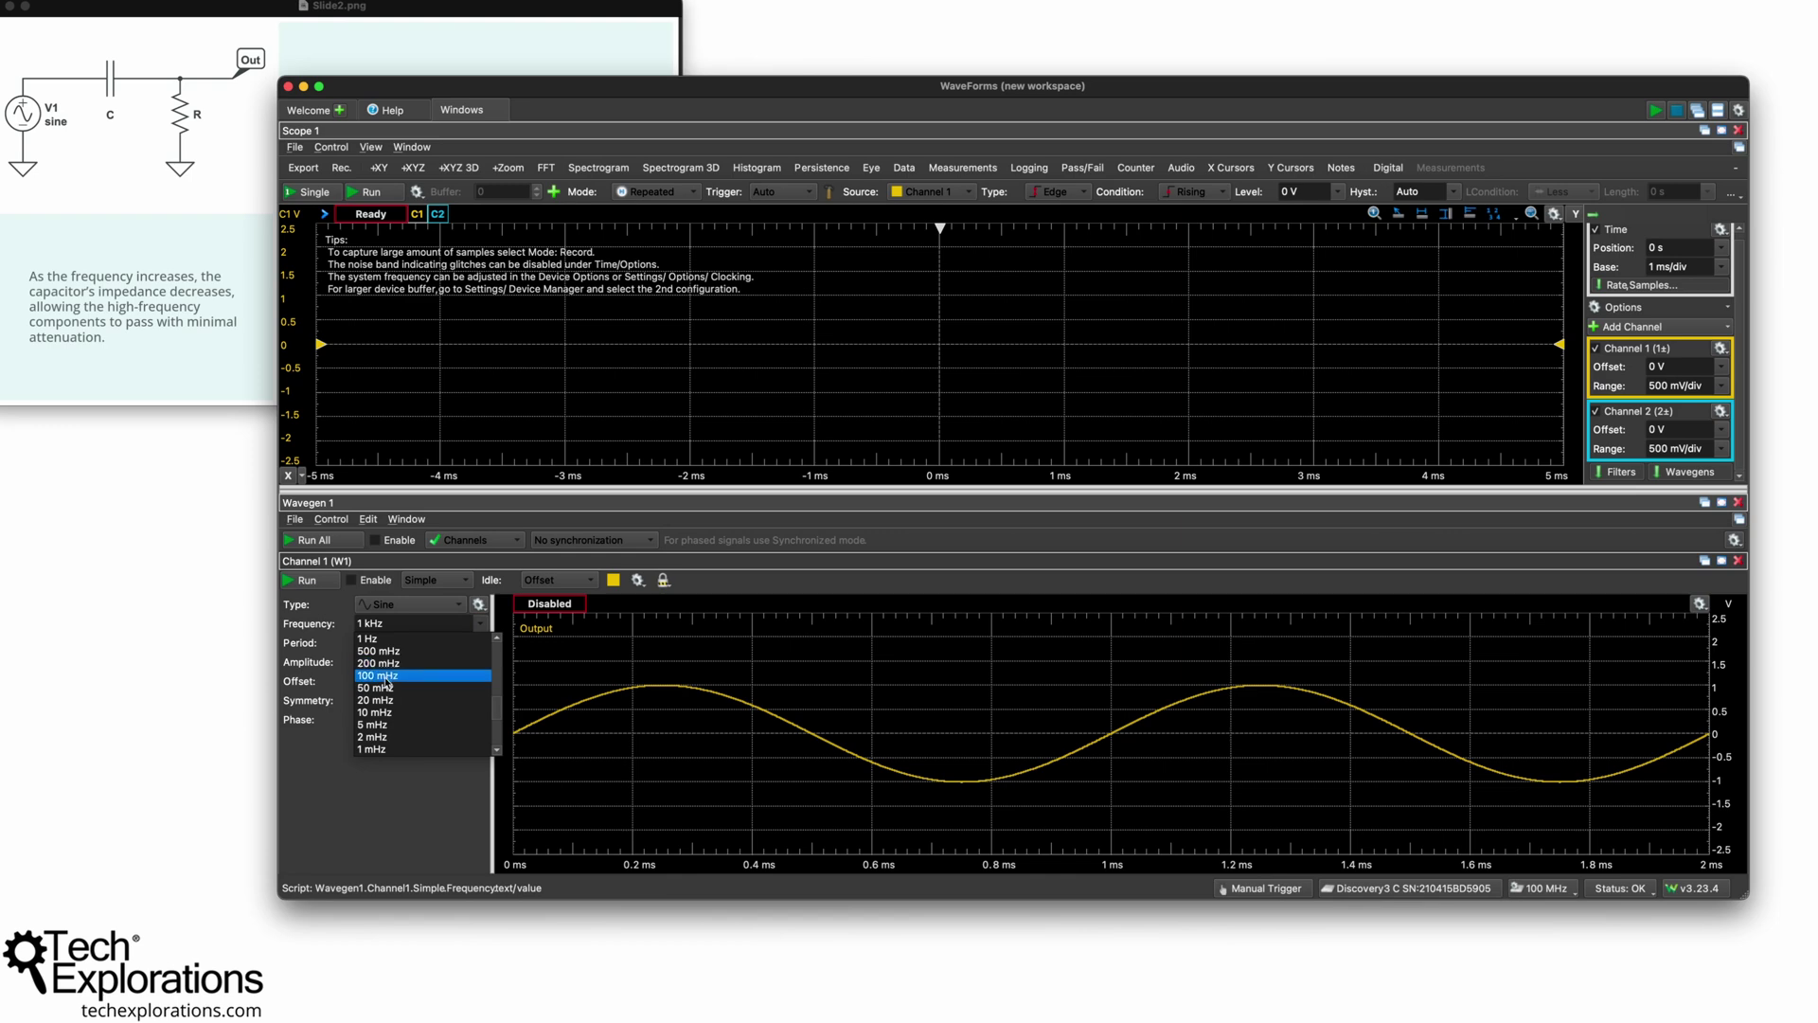
{"action": "scroll", "coordinate": [398, 691], "scroll_direction": "up", "scroll_amount": 2}
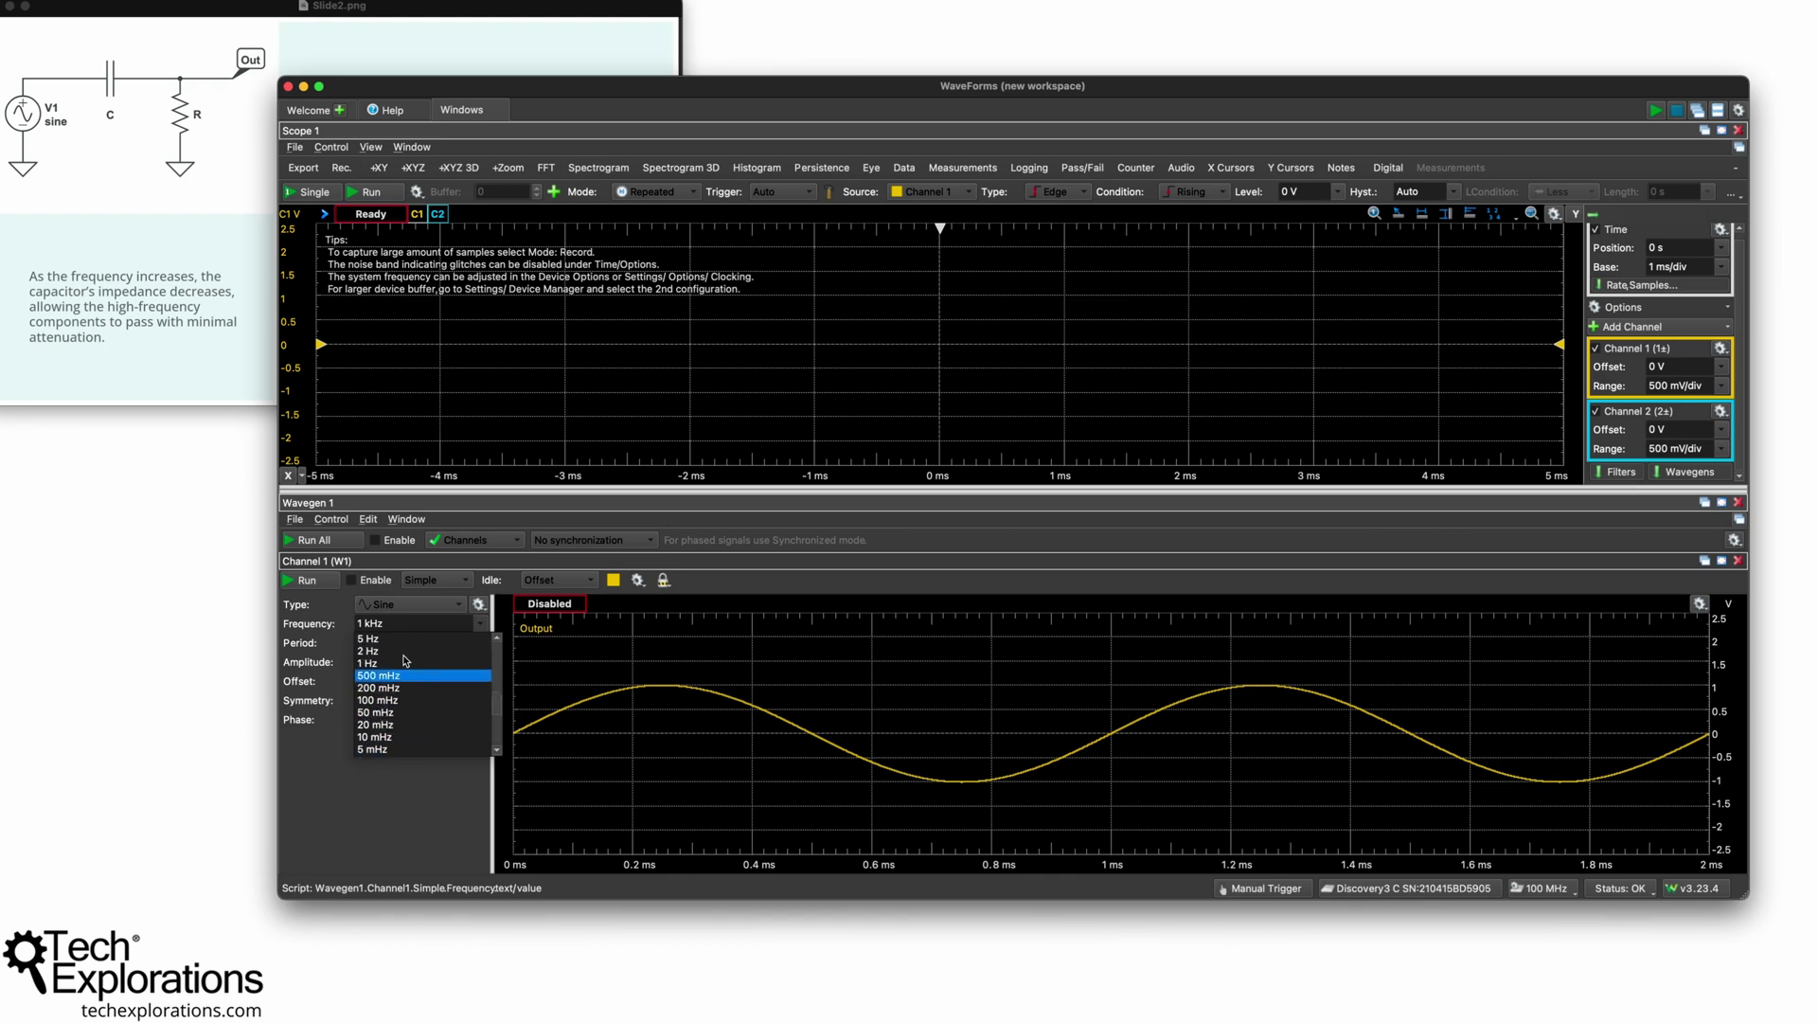
{"action": "left_click", "coordinate": [401, 639]}
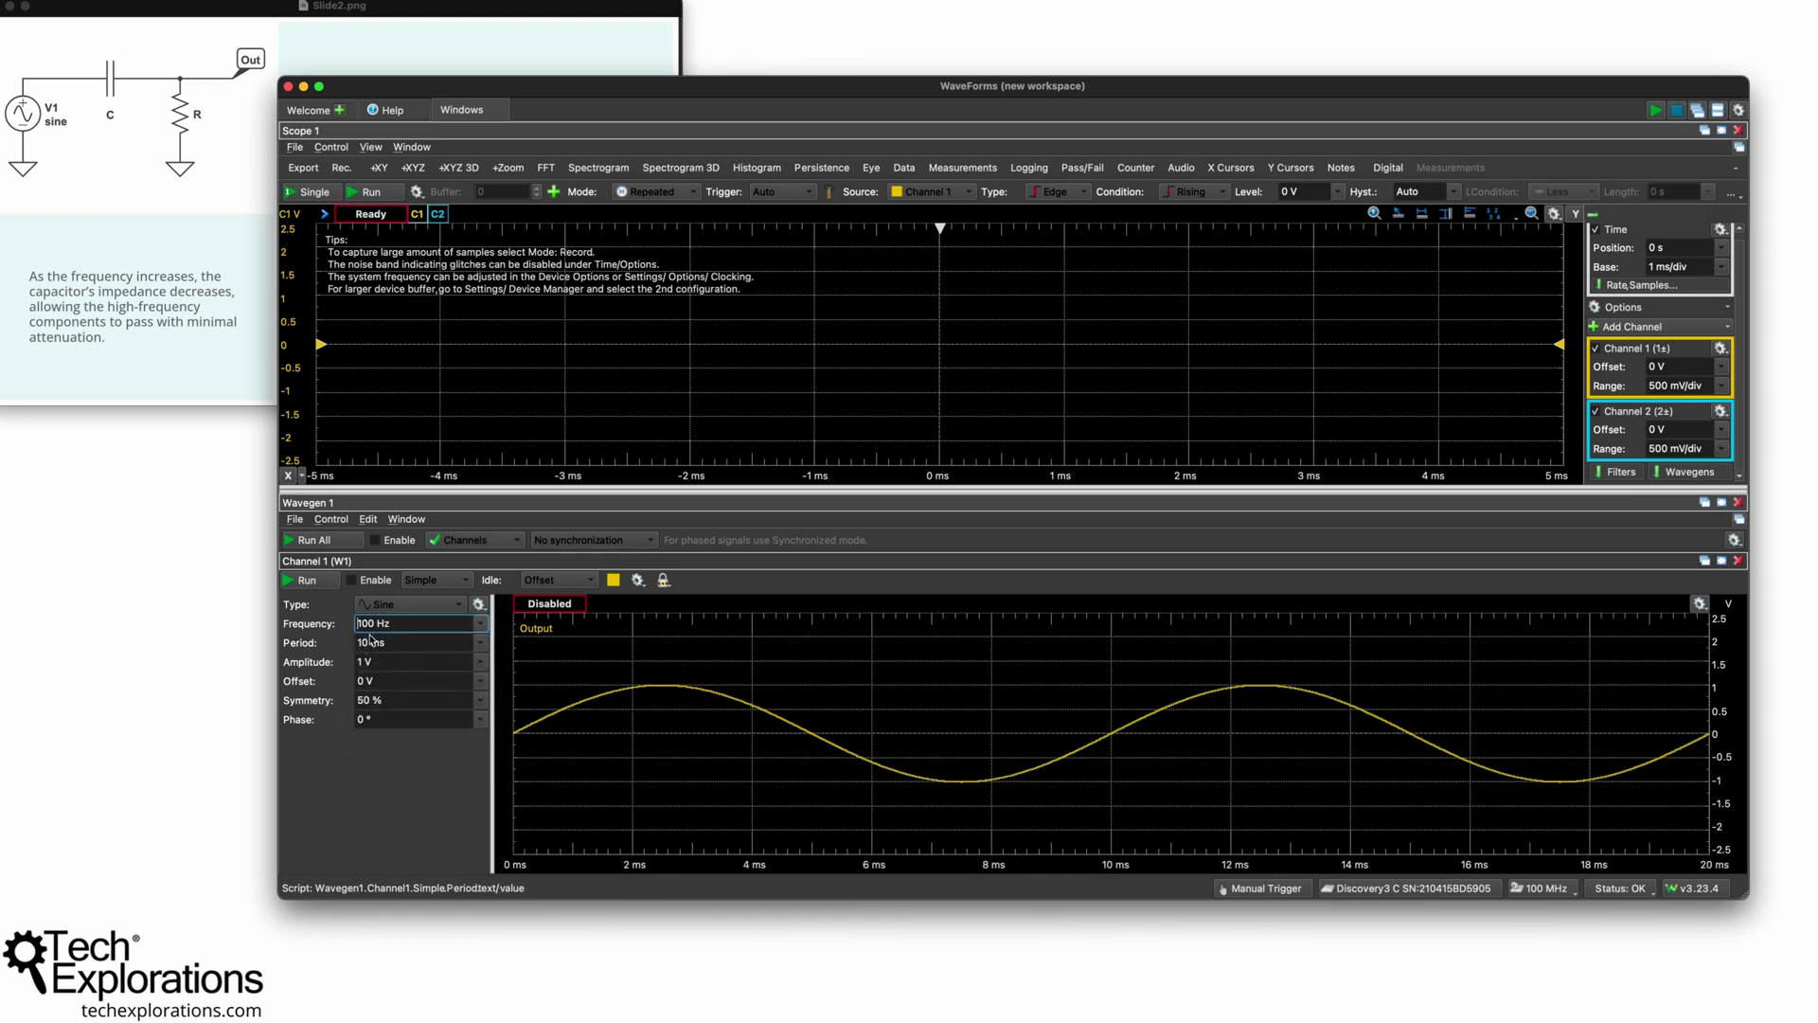
{"action": "left_click_drag", "start_coordinate": [406, 626], "coordinate": [343, 622]}
{"action": "type", "text": "100"}
{"action": "key", "text": "Return"}
Set the sine amplitude to 2 V and run Wavegen channel 1's output.
{"action": "left_click", "coordinate": [480, 661]}
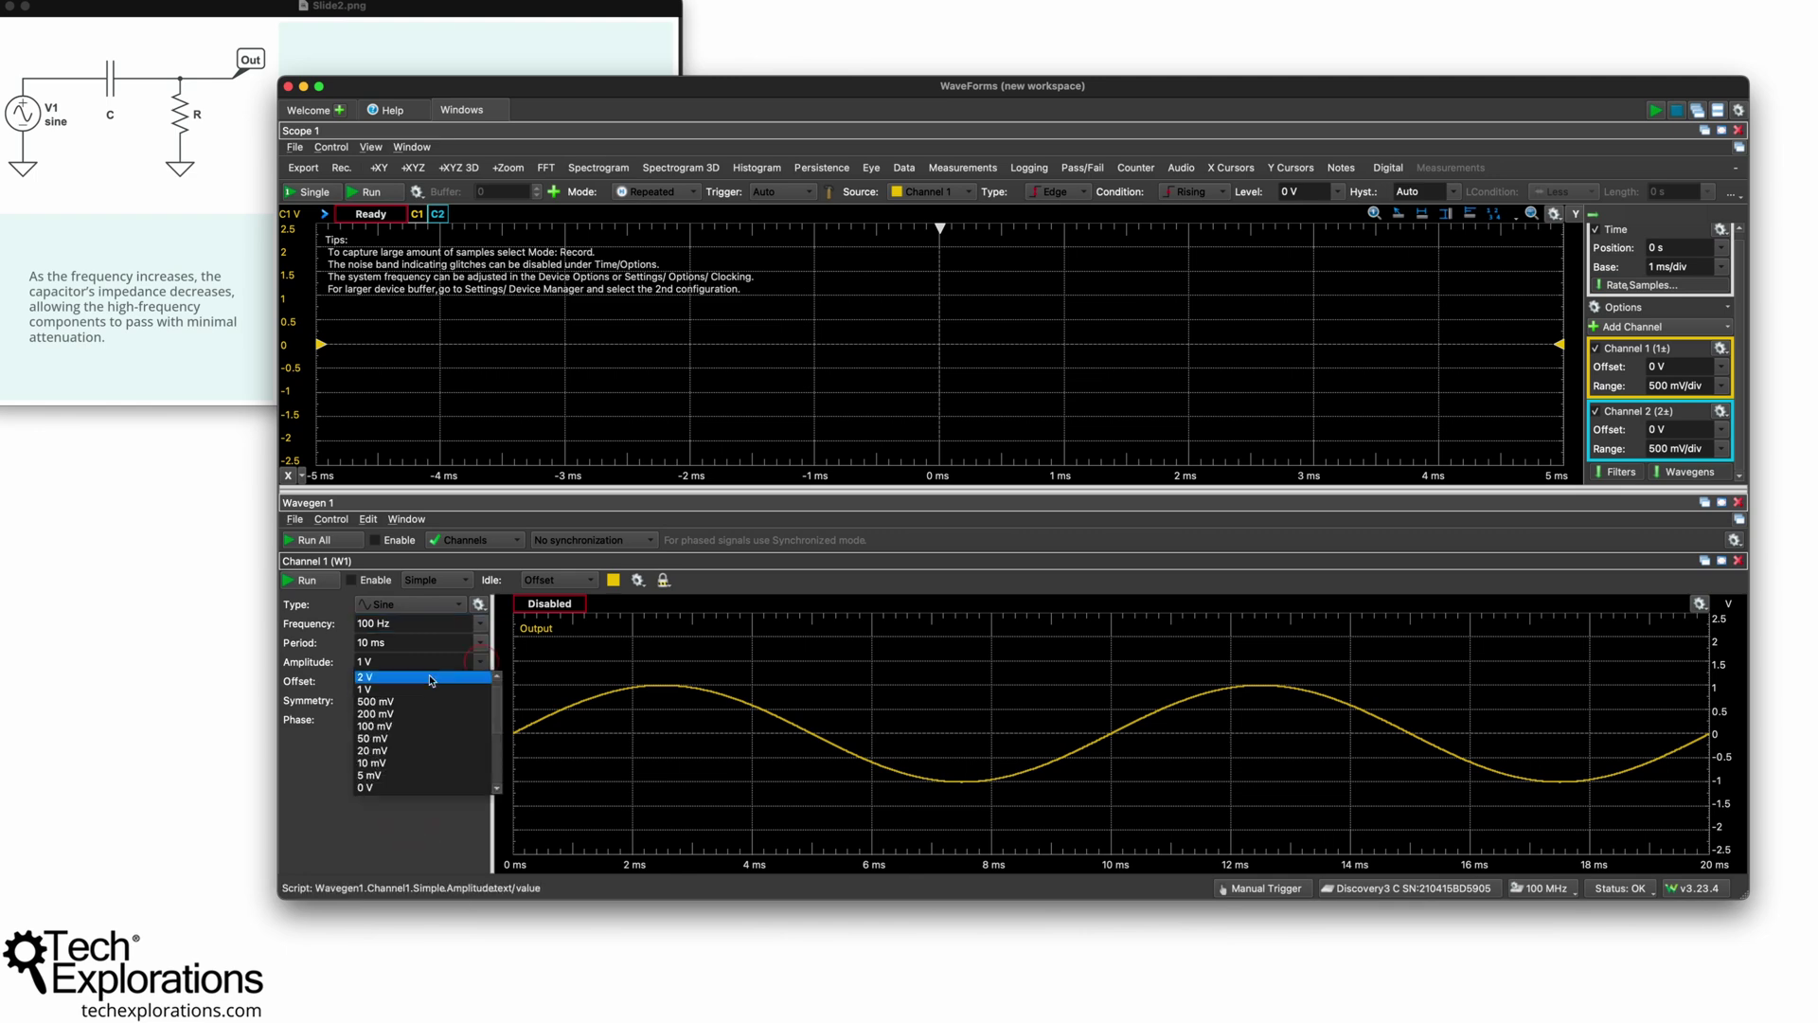
{"action": "left_click", "coordinate": [407, 677]}
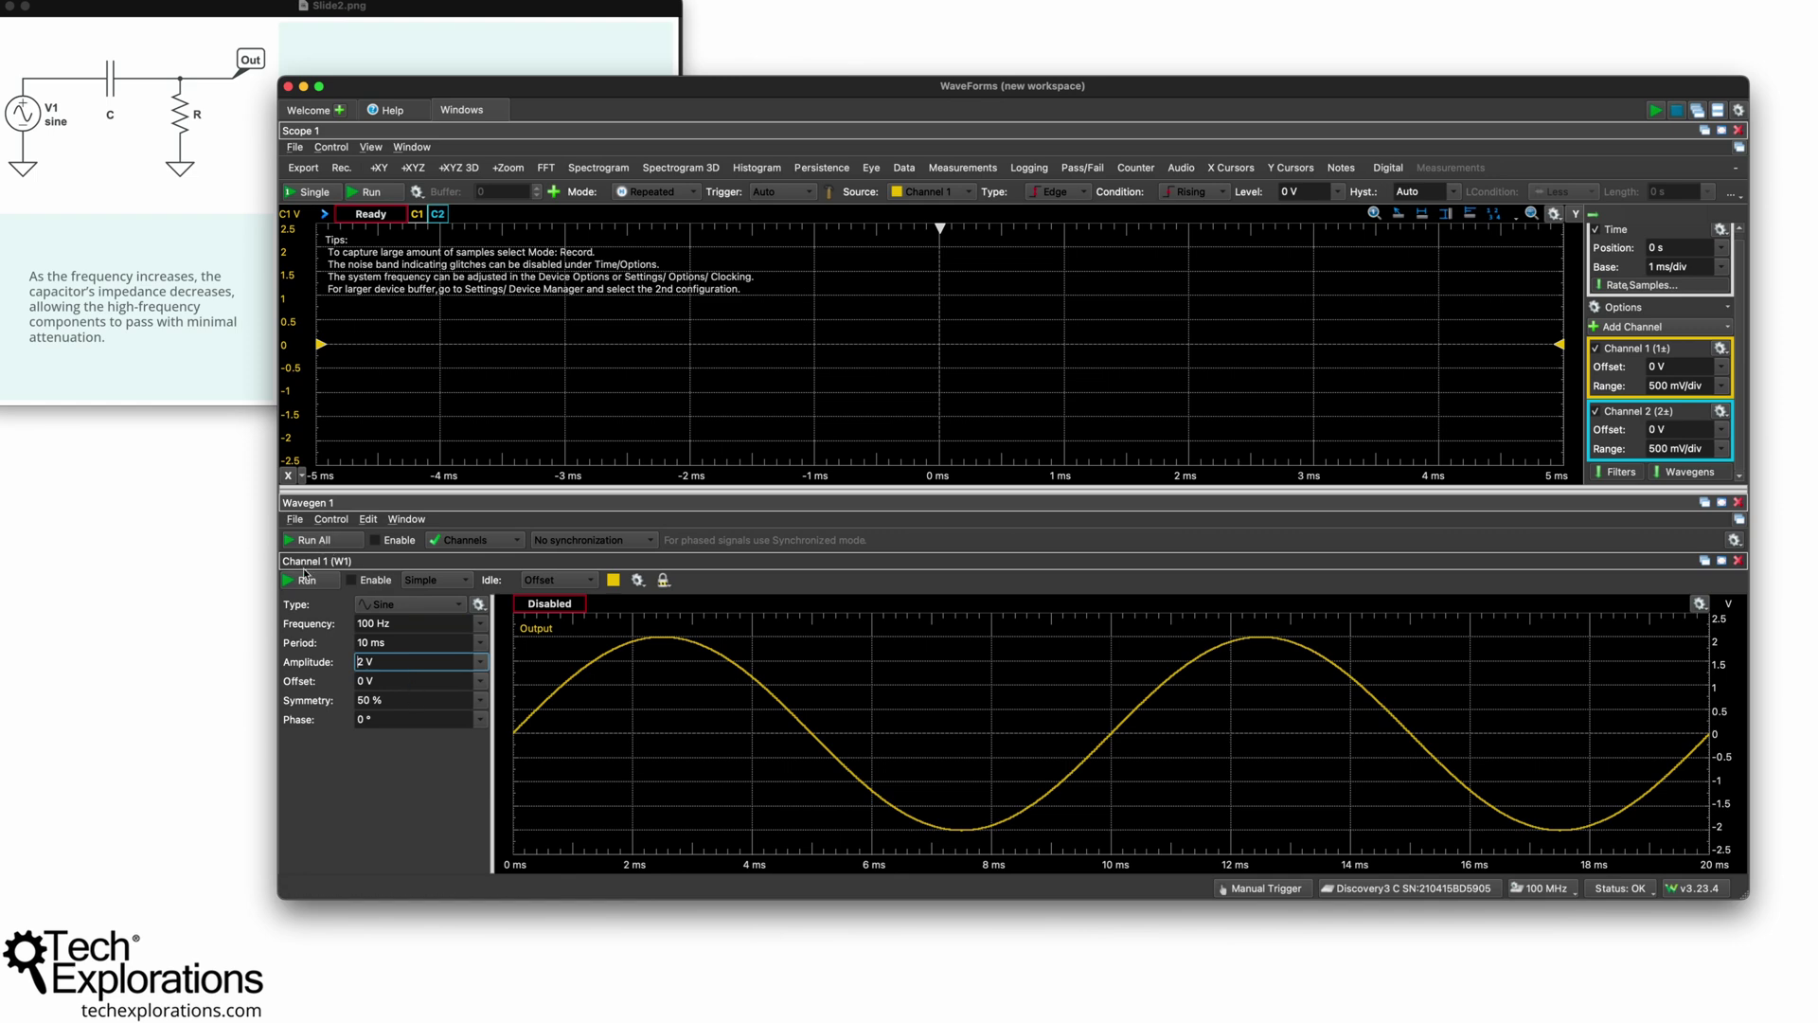
{"action": "left_click", "coordinate": [306, 582]}
{"action": "left_click", "coordinate": [306, 581]}
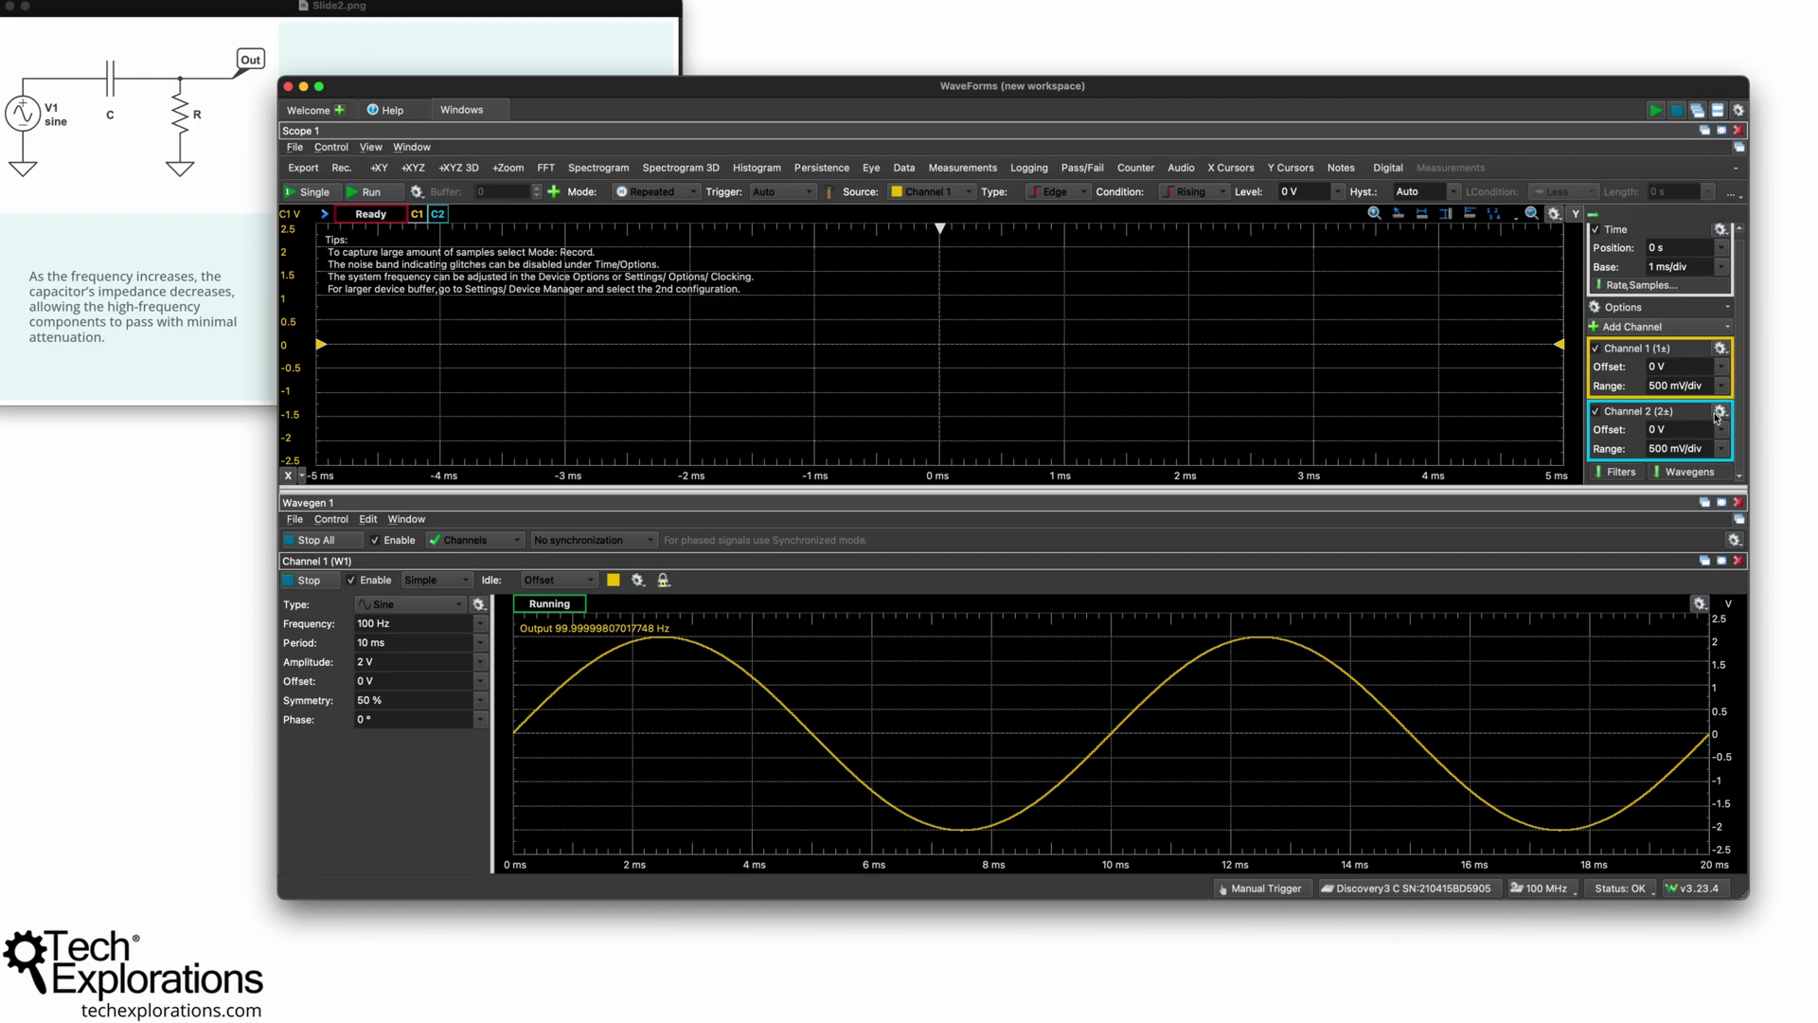
Undock the Scope panel into a floating window, move it left, and make it narrower and taller.
{"action": "left_click", "coordinate": [1721, 131]}
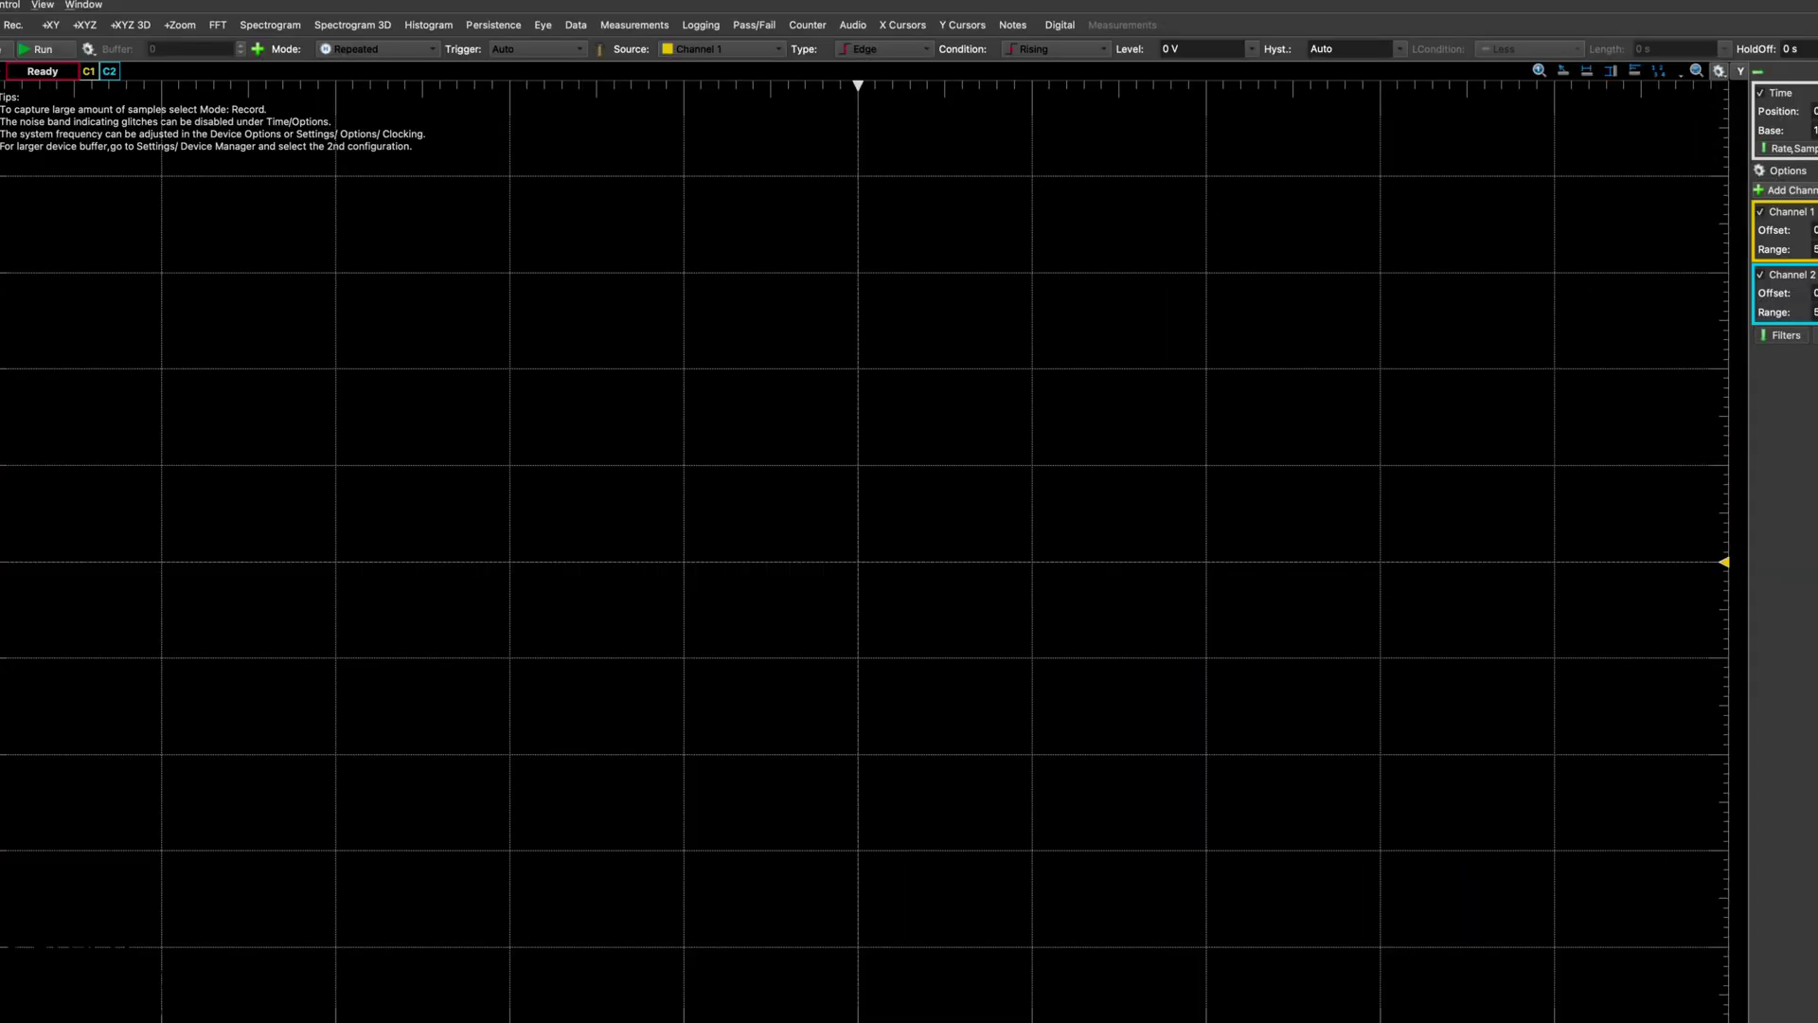
{"action": "left_click", "coordinate": [1722, 130]}
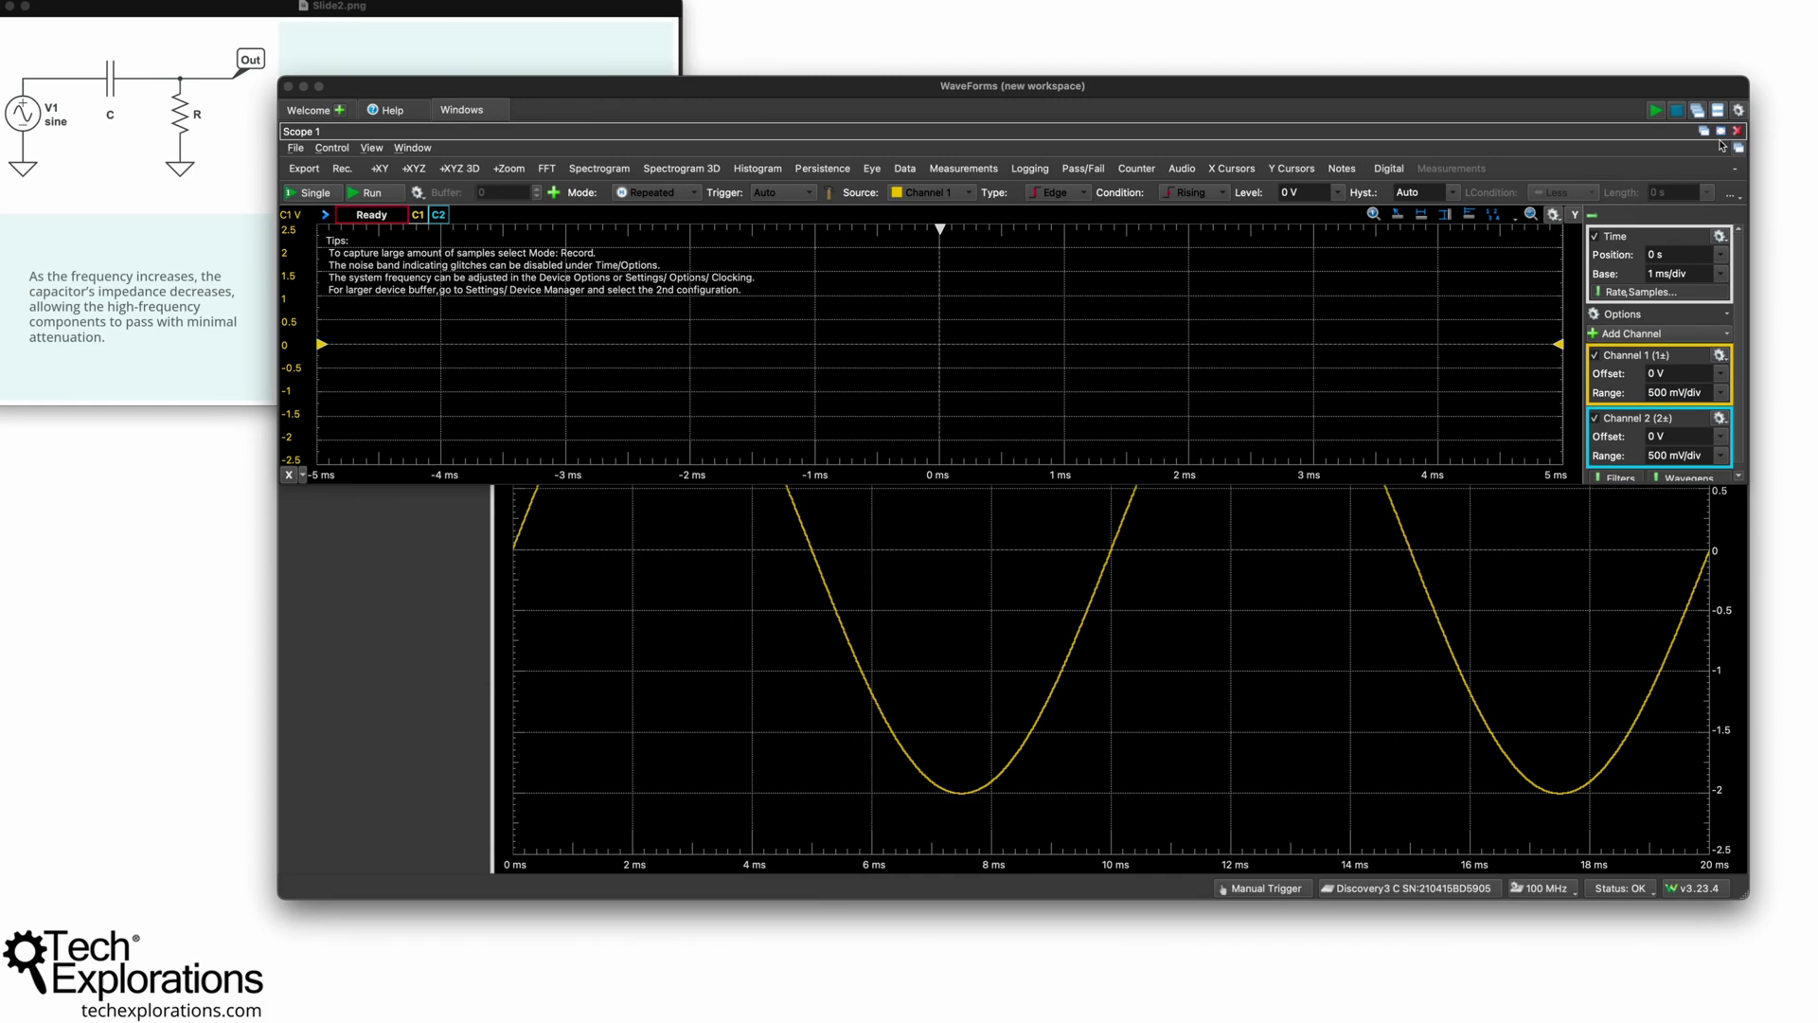
{"action": "left_click", "coordinate": [1739, 149]}
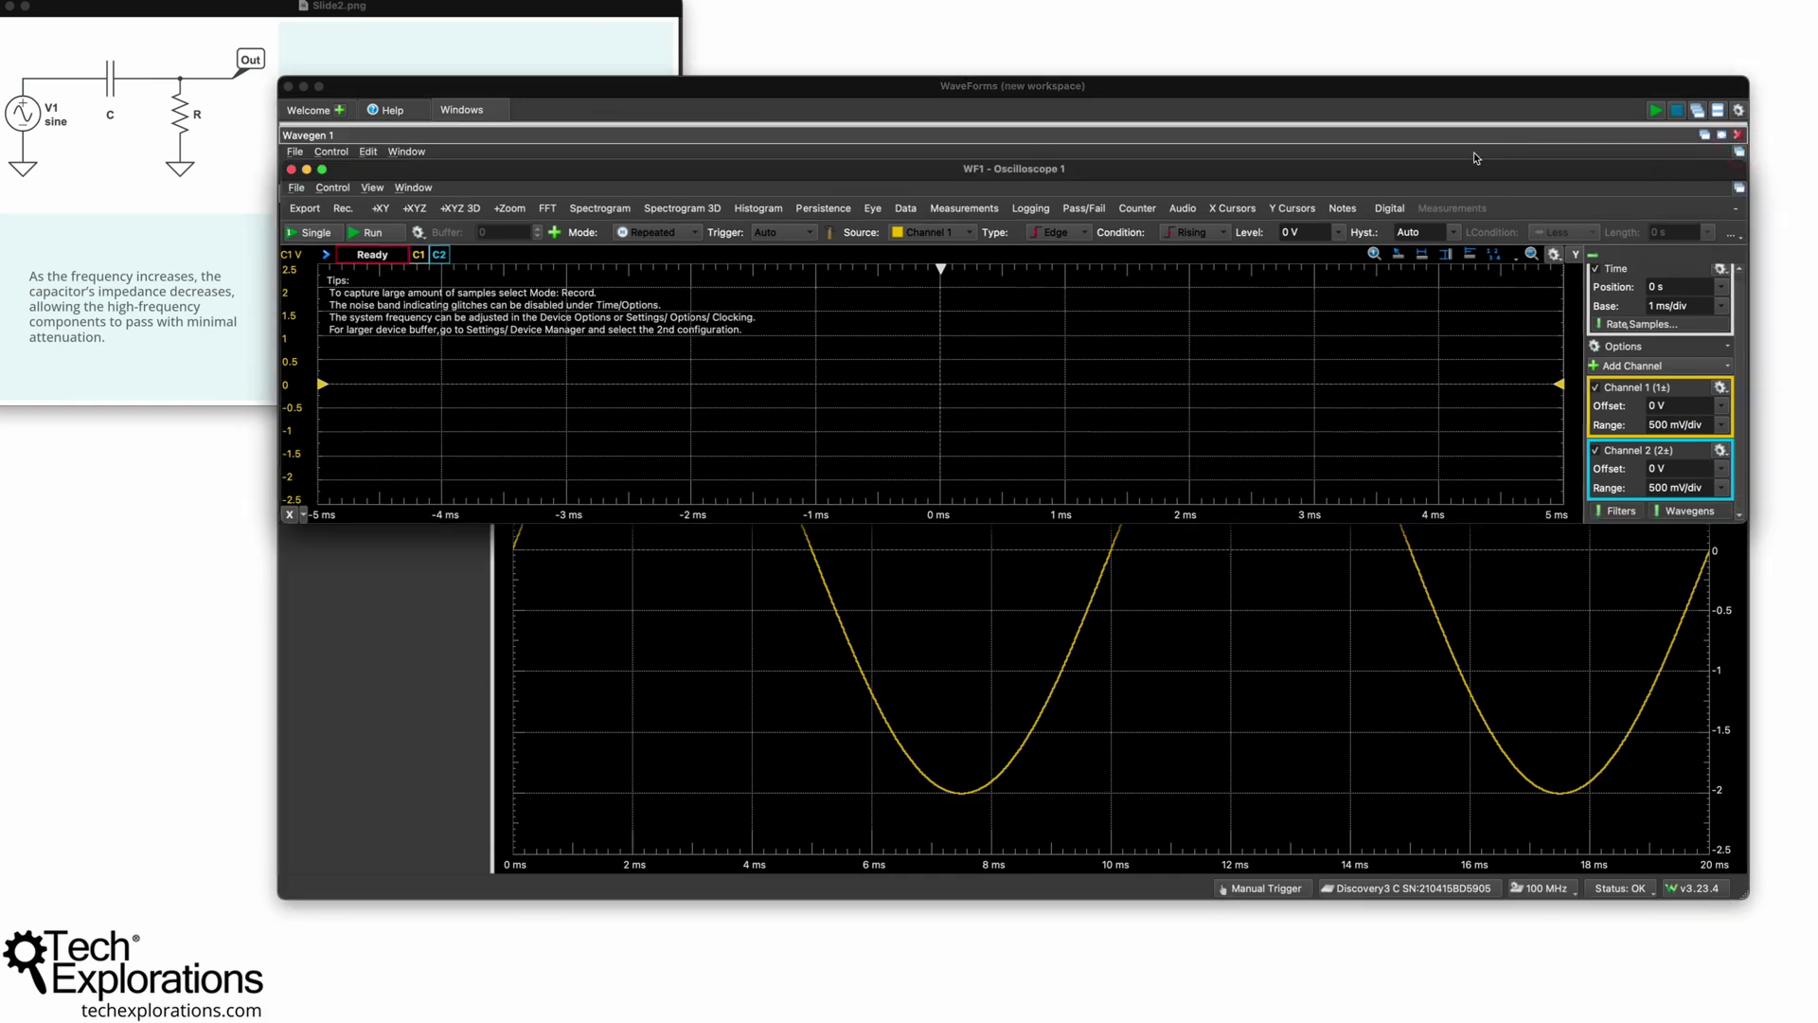
{"action": "left_click_drag", "start_coordinate": [622, 170], "coordinate": [338, 226]}
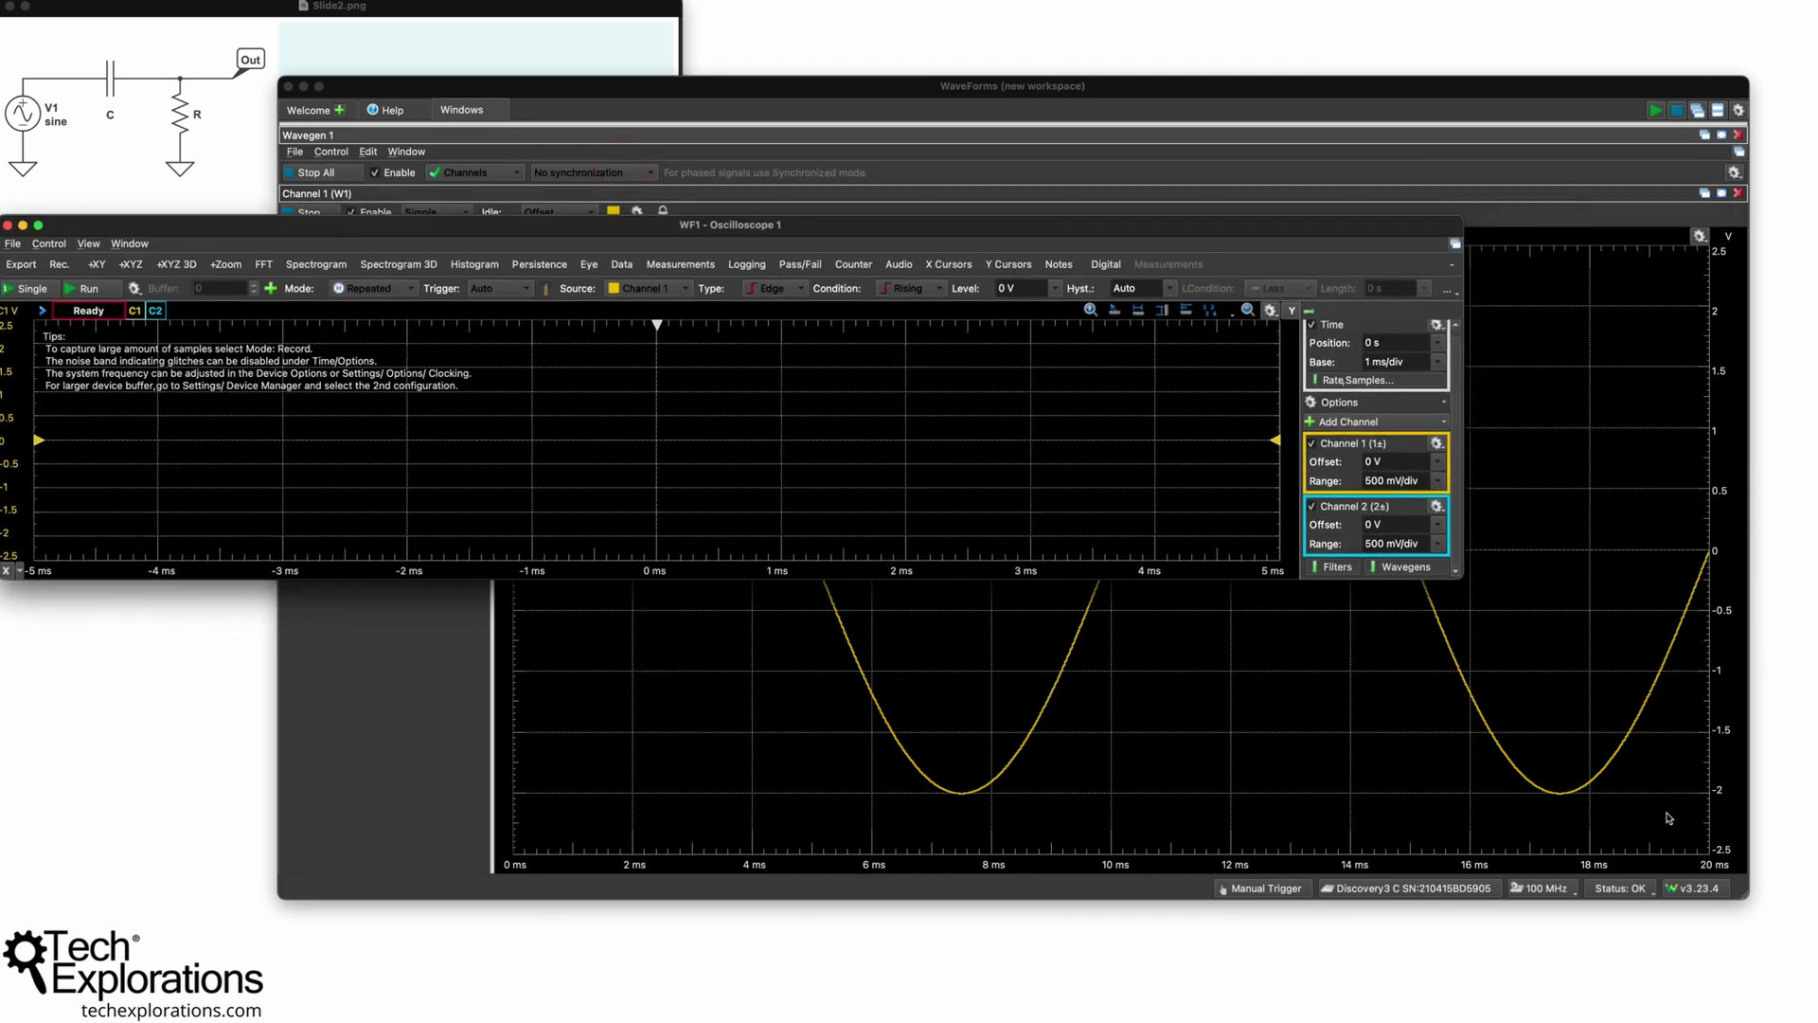
{"action": "left_click_drag", "start_coordinate": [1464, 580], "coordinate": [781, 769]}
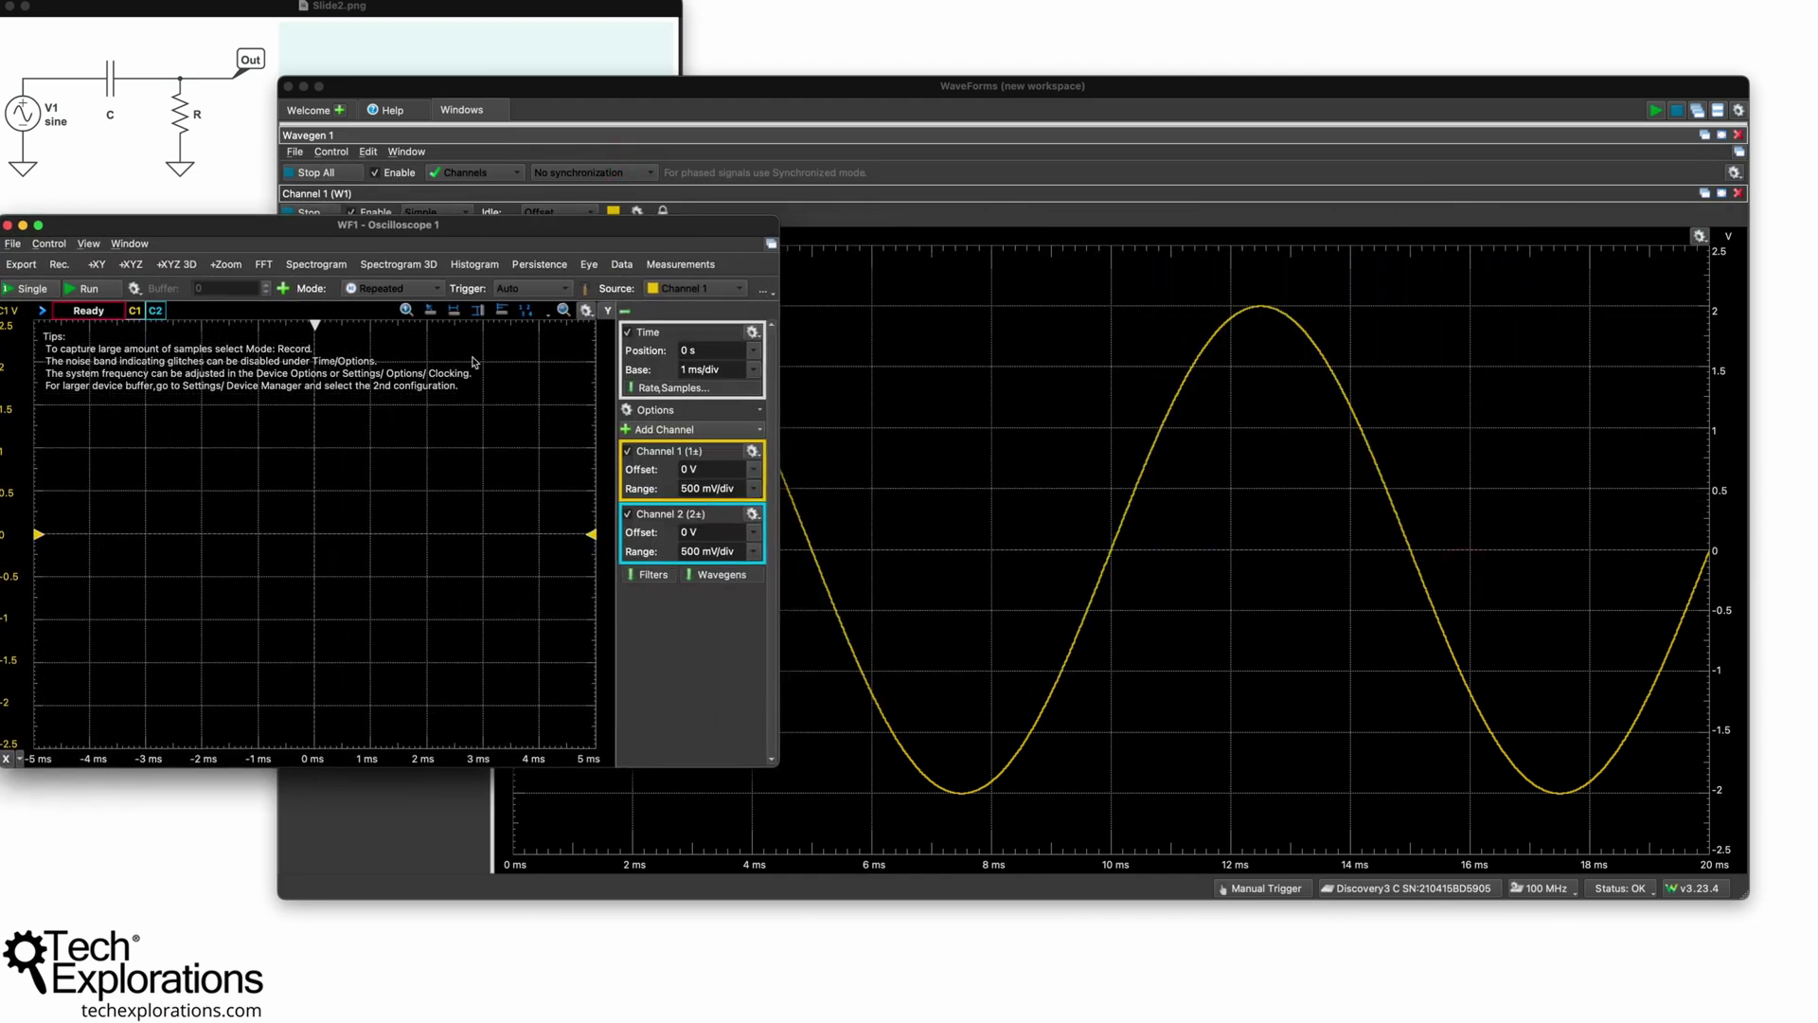
Run the oscilloscope, adjust the time base to 5 ms/div, and shift the time position to frame the sines.
{"action": "left_click", "coordinate": [83, 289]}
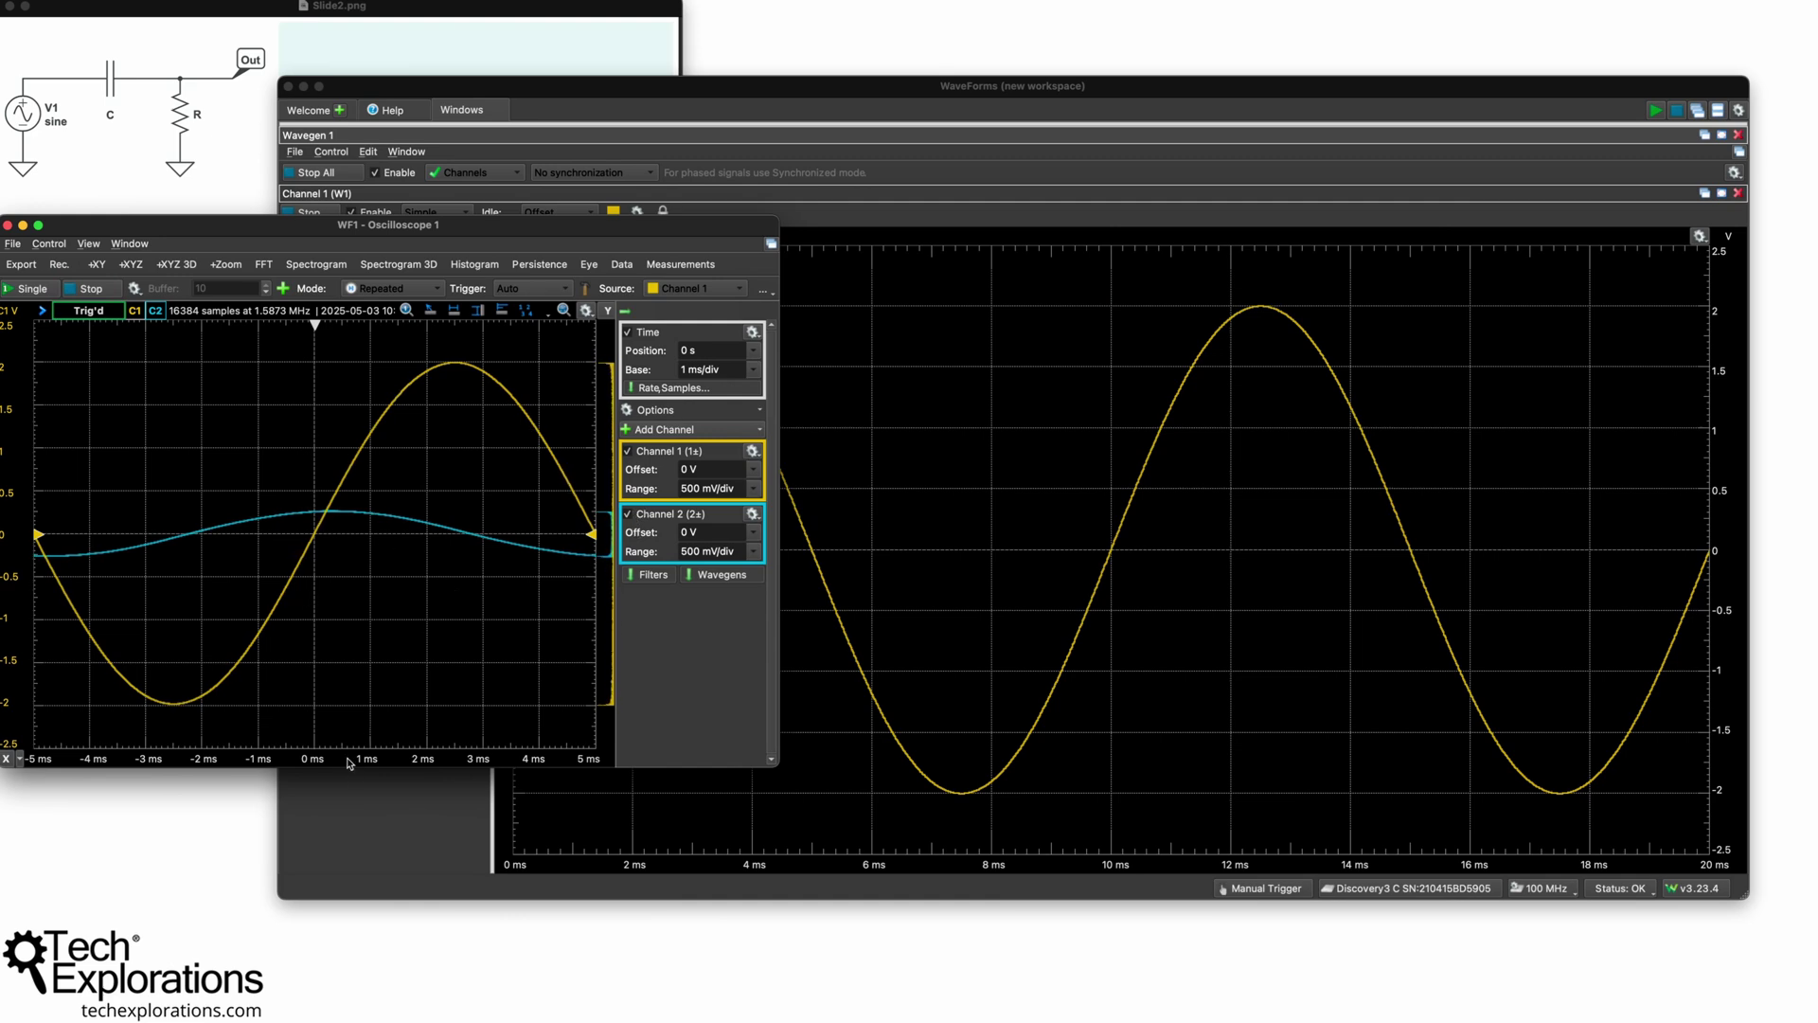
{"action": "scroll", "coordinate": [334, 757], "scroll_direction": "down", "scroll_amount": 1}
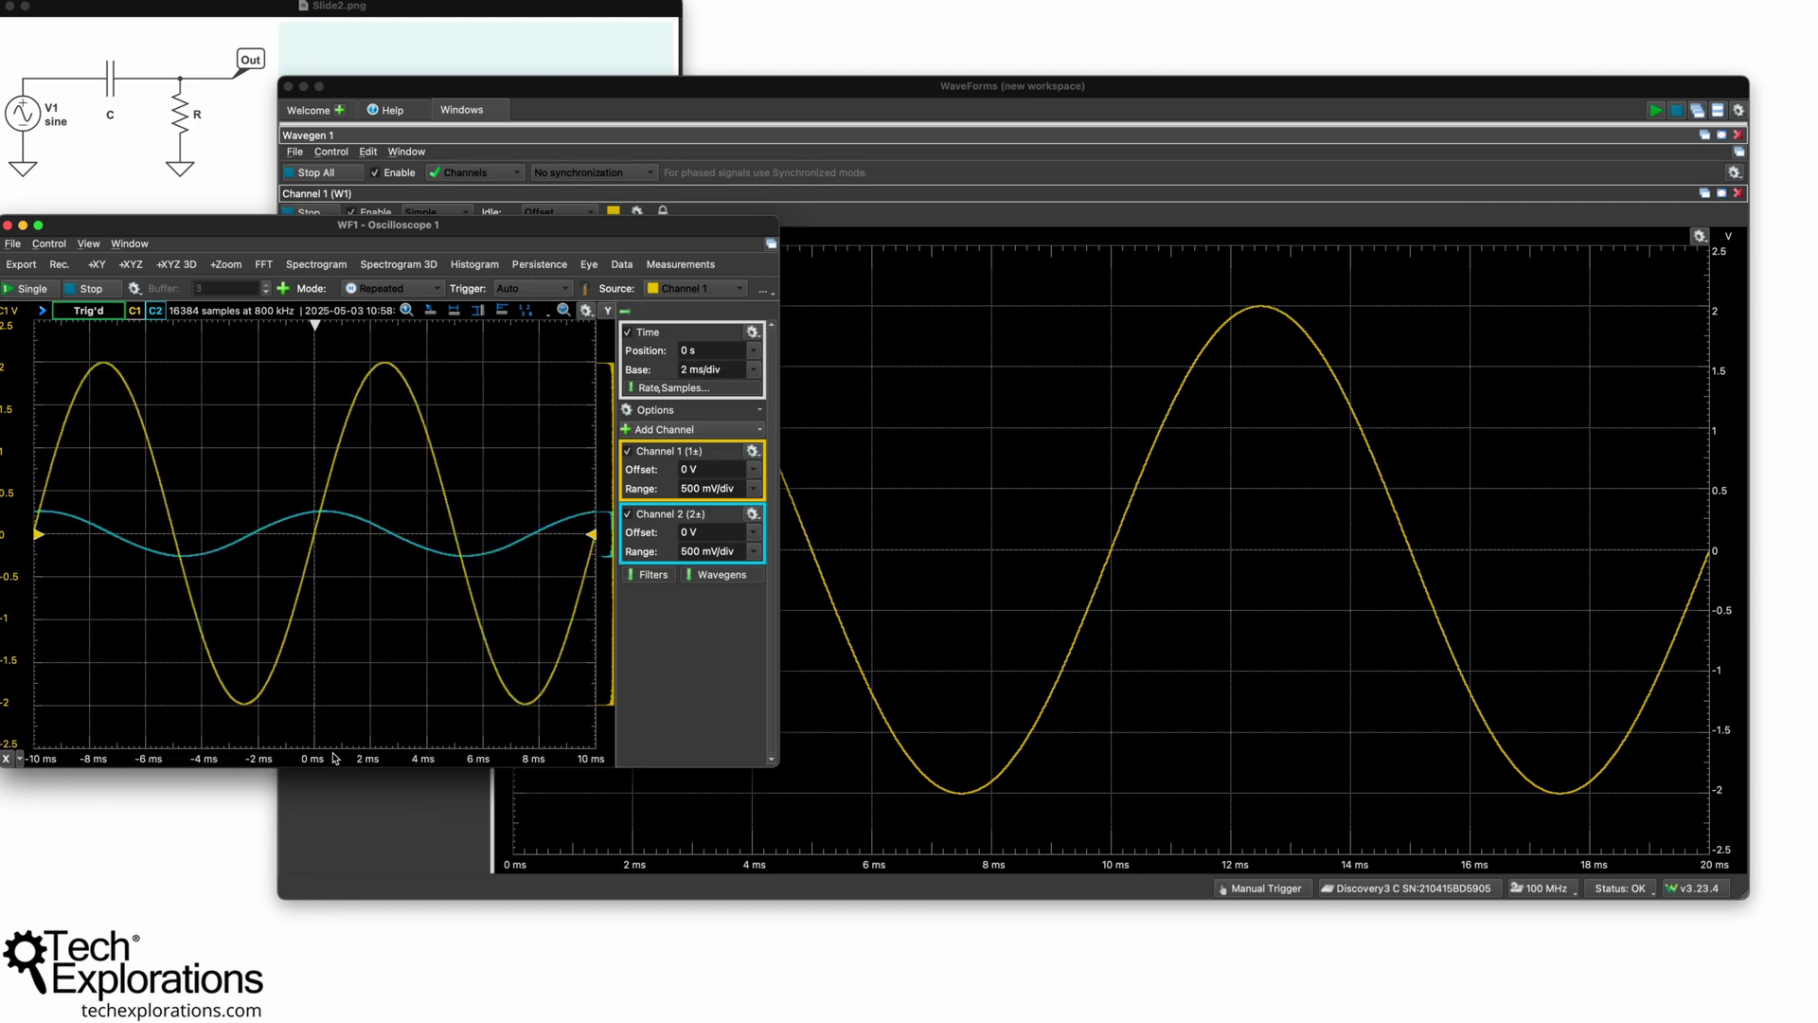
{"action": "scroll", "coordinate": [334, 757], "scroll_direction": "down", "scroll_amount": 2}
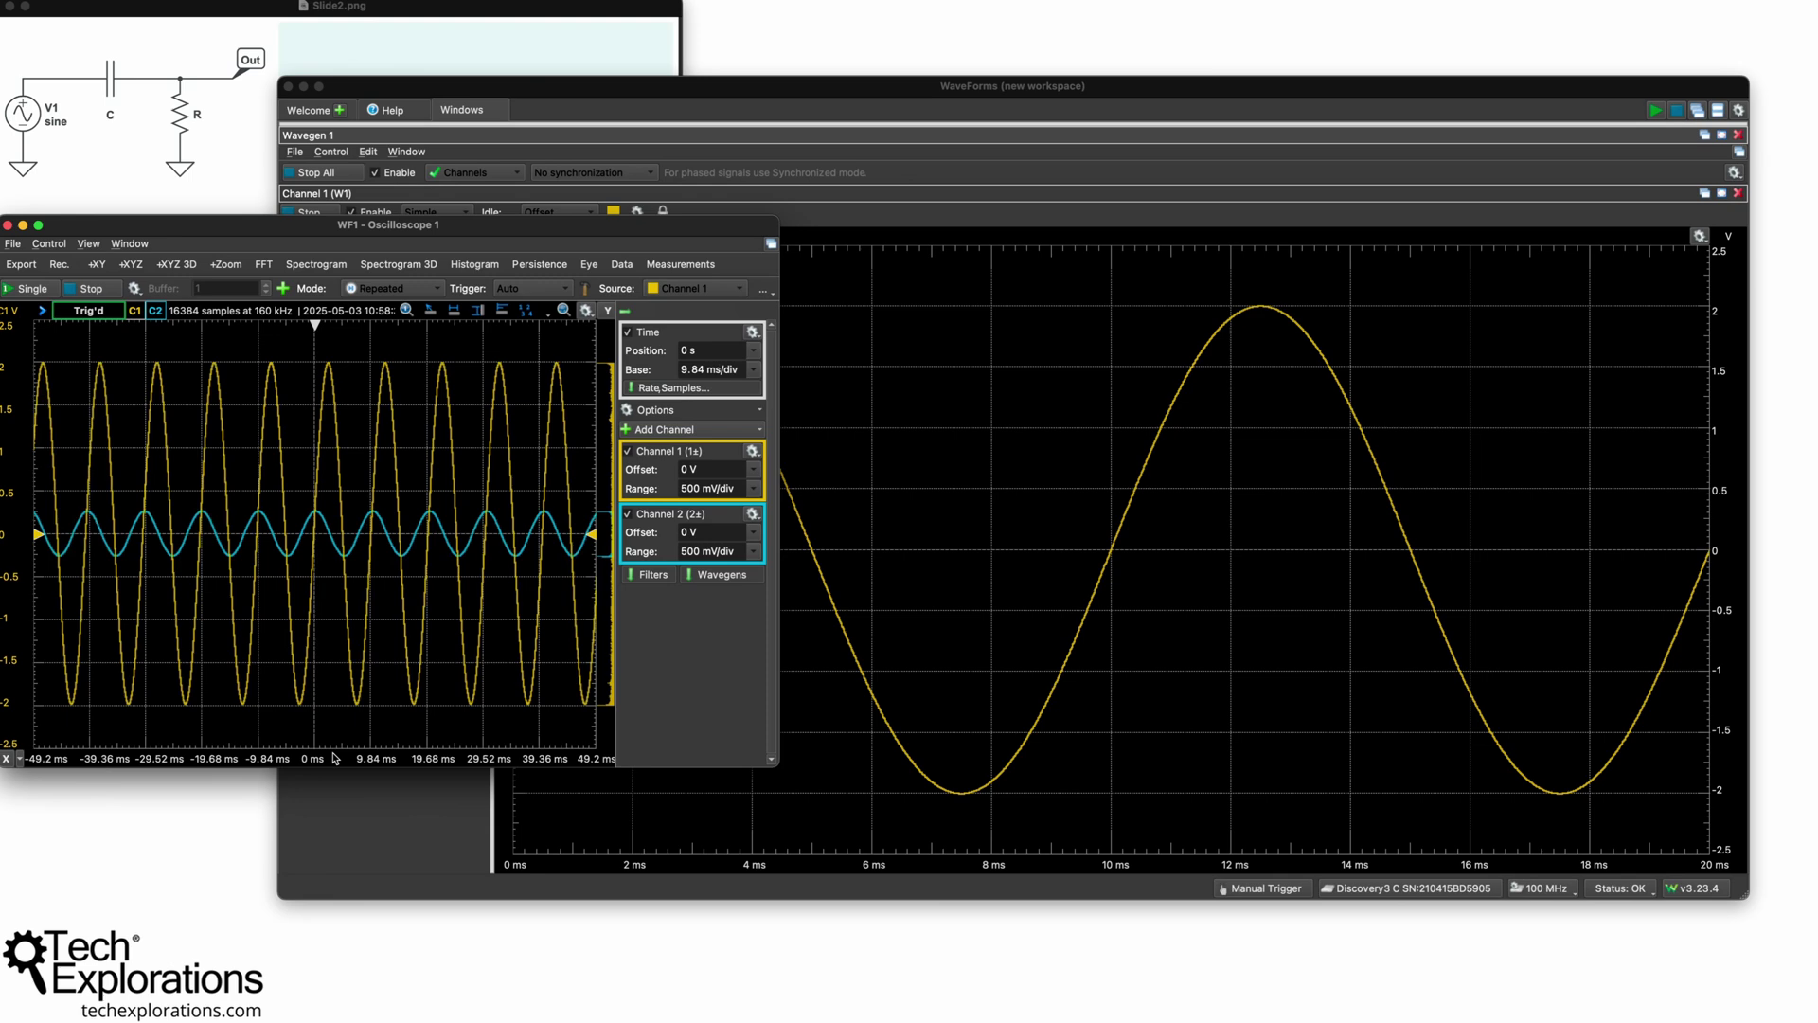
{"action": "scroll", "coordinate": [334, 757], "scroll_direction": "up", "scroll_amount": 1}
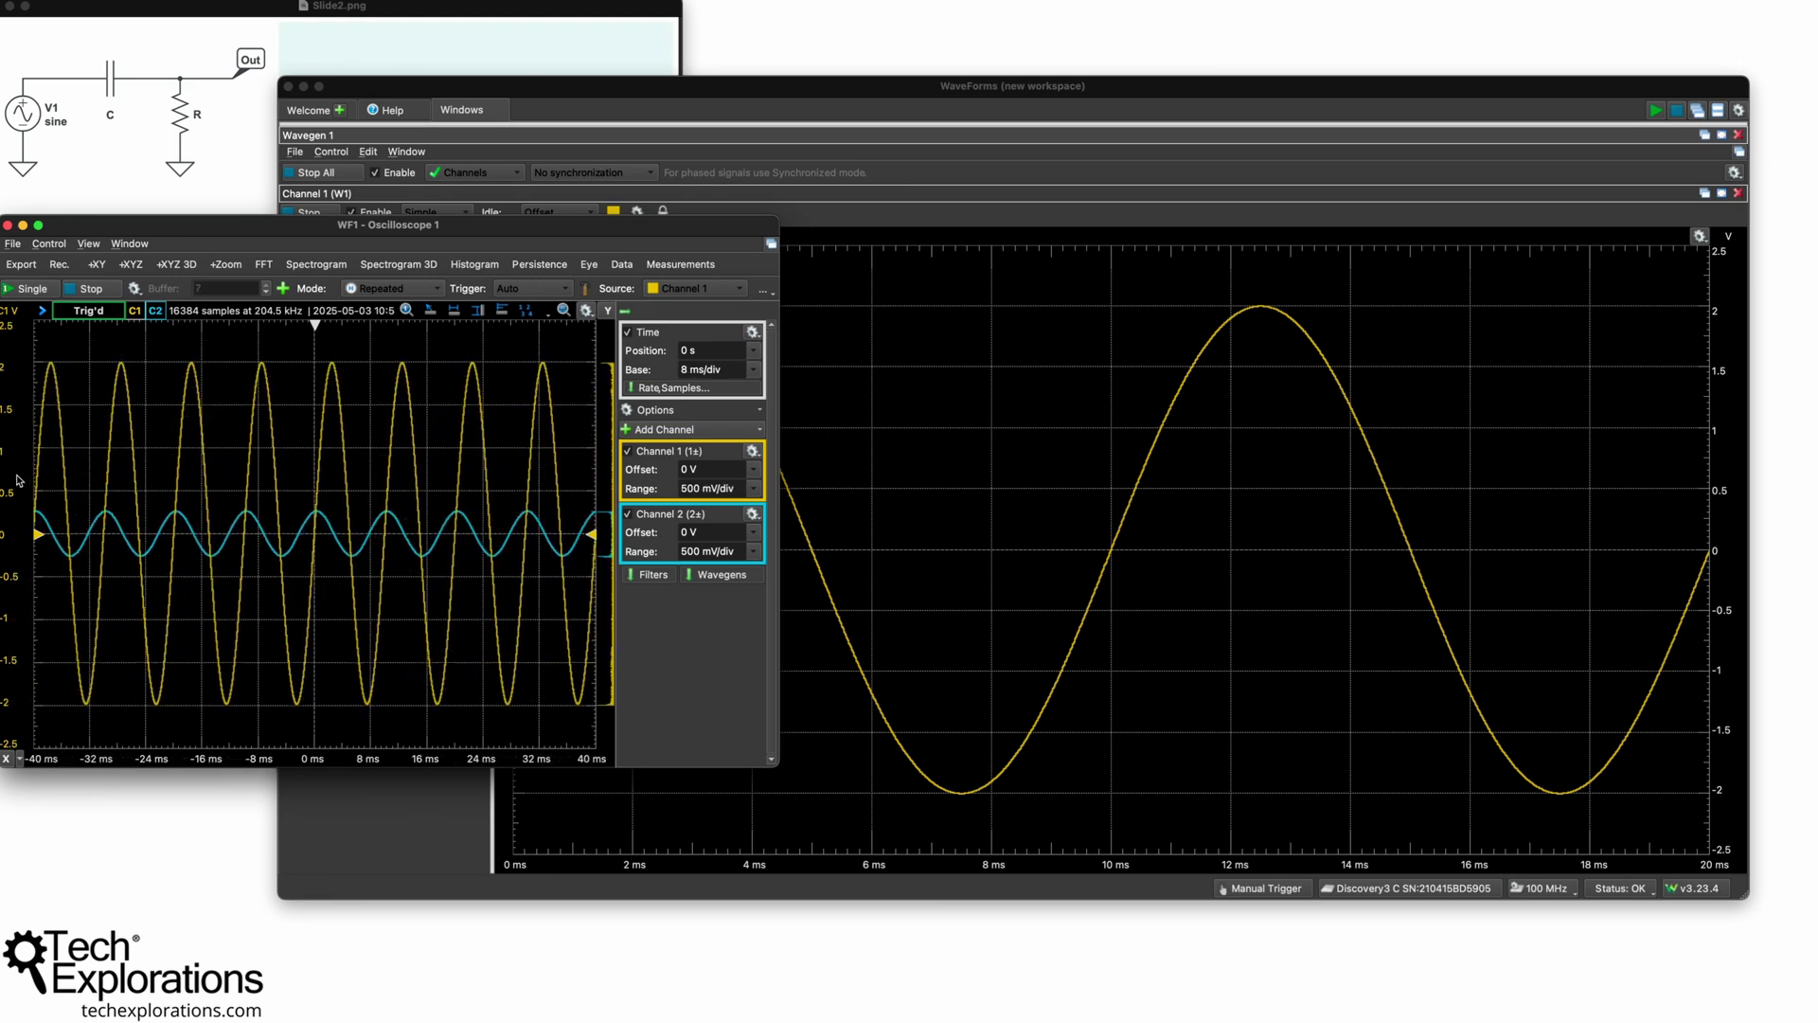
{"action": "scroll", "coordinate": [17, 480], "scroll_direction": "down", "scroll_amount": 2}
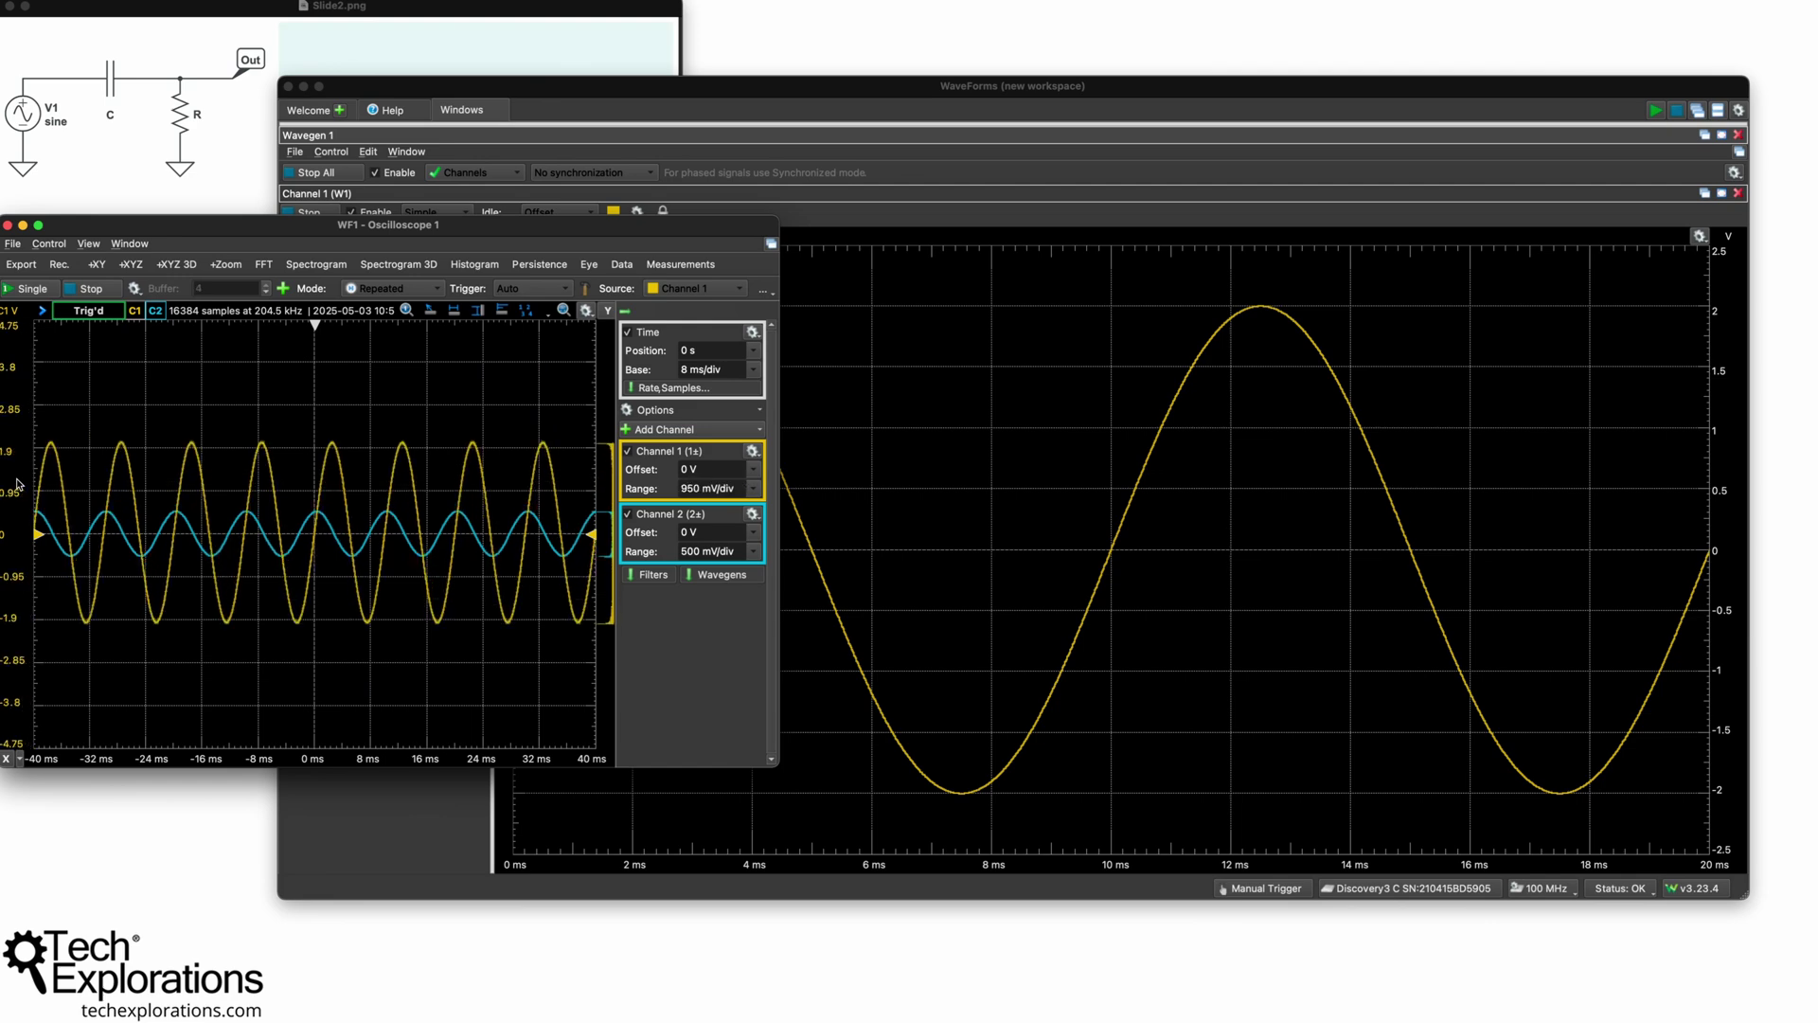
{"action": "scroll", "coordinate": [18, 485], "scroll_direction": "up", "scroll_amount": 2}
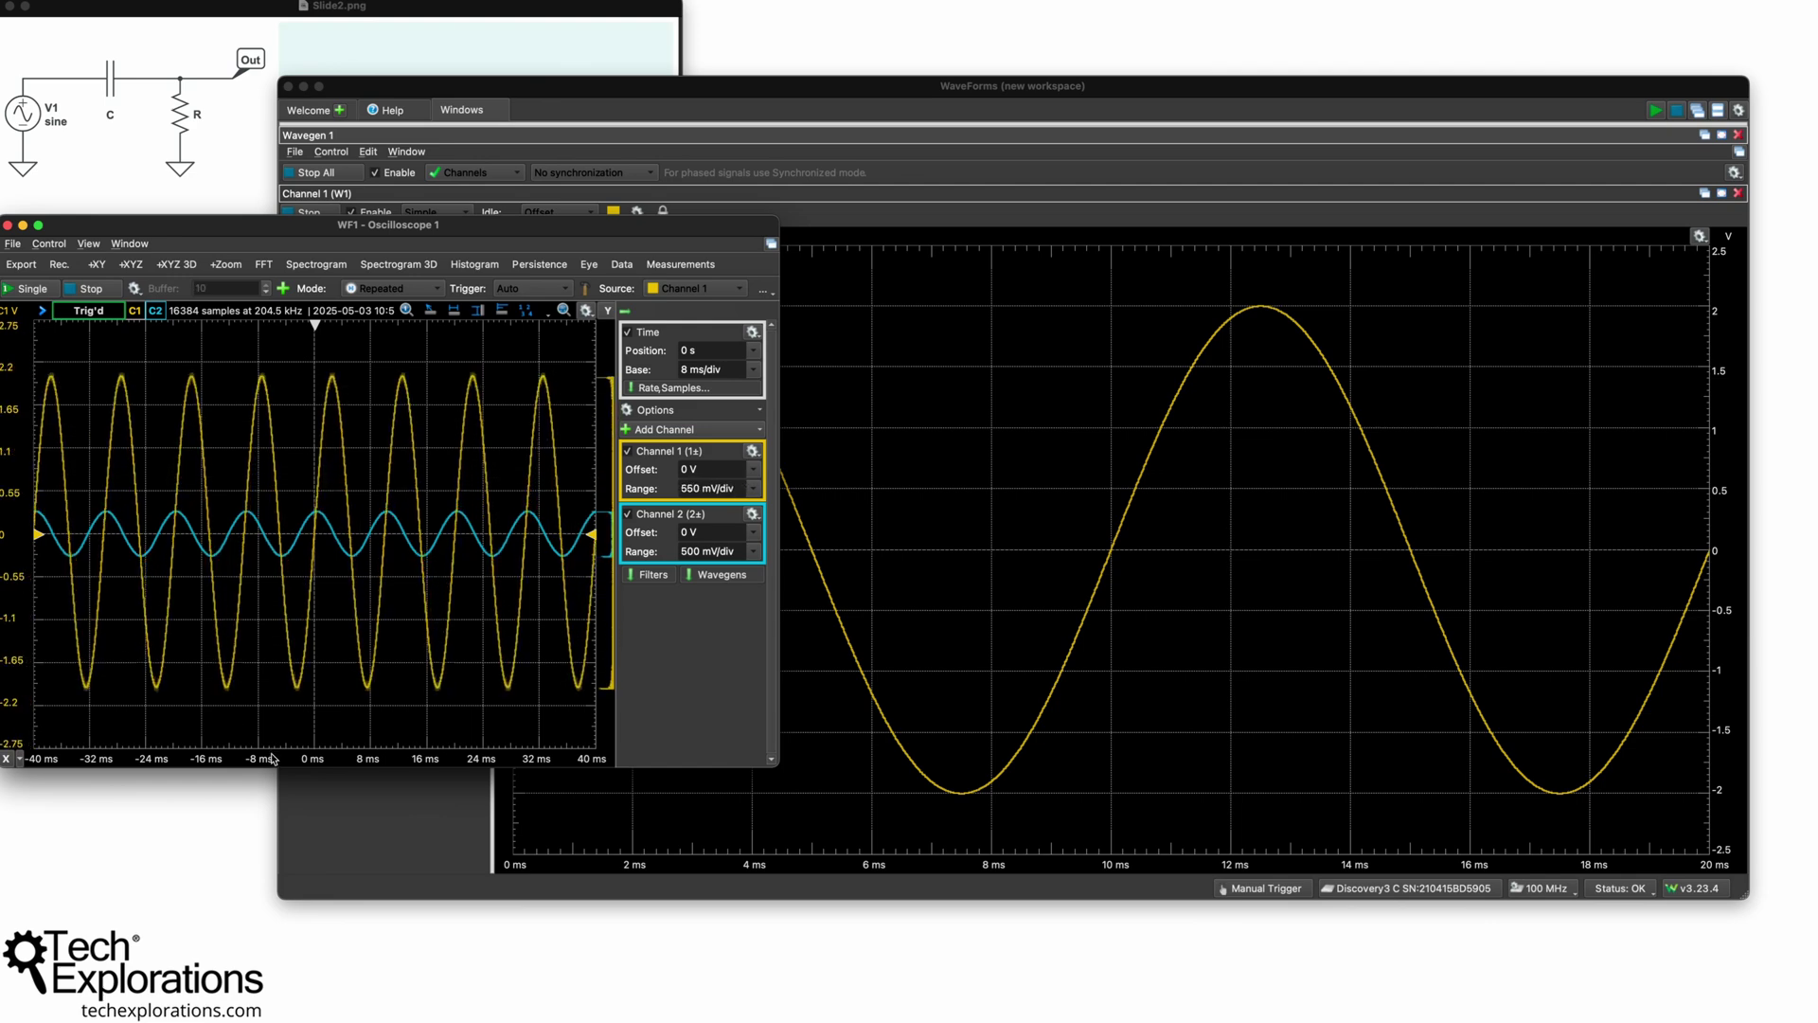
{"action": "scroll", "coordinate": [273, 759], "scroll_direction": "up", "scroll_amount": 1}
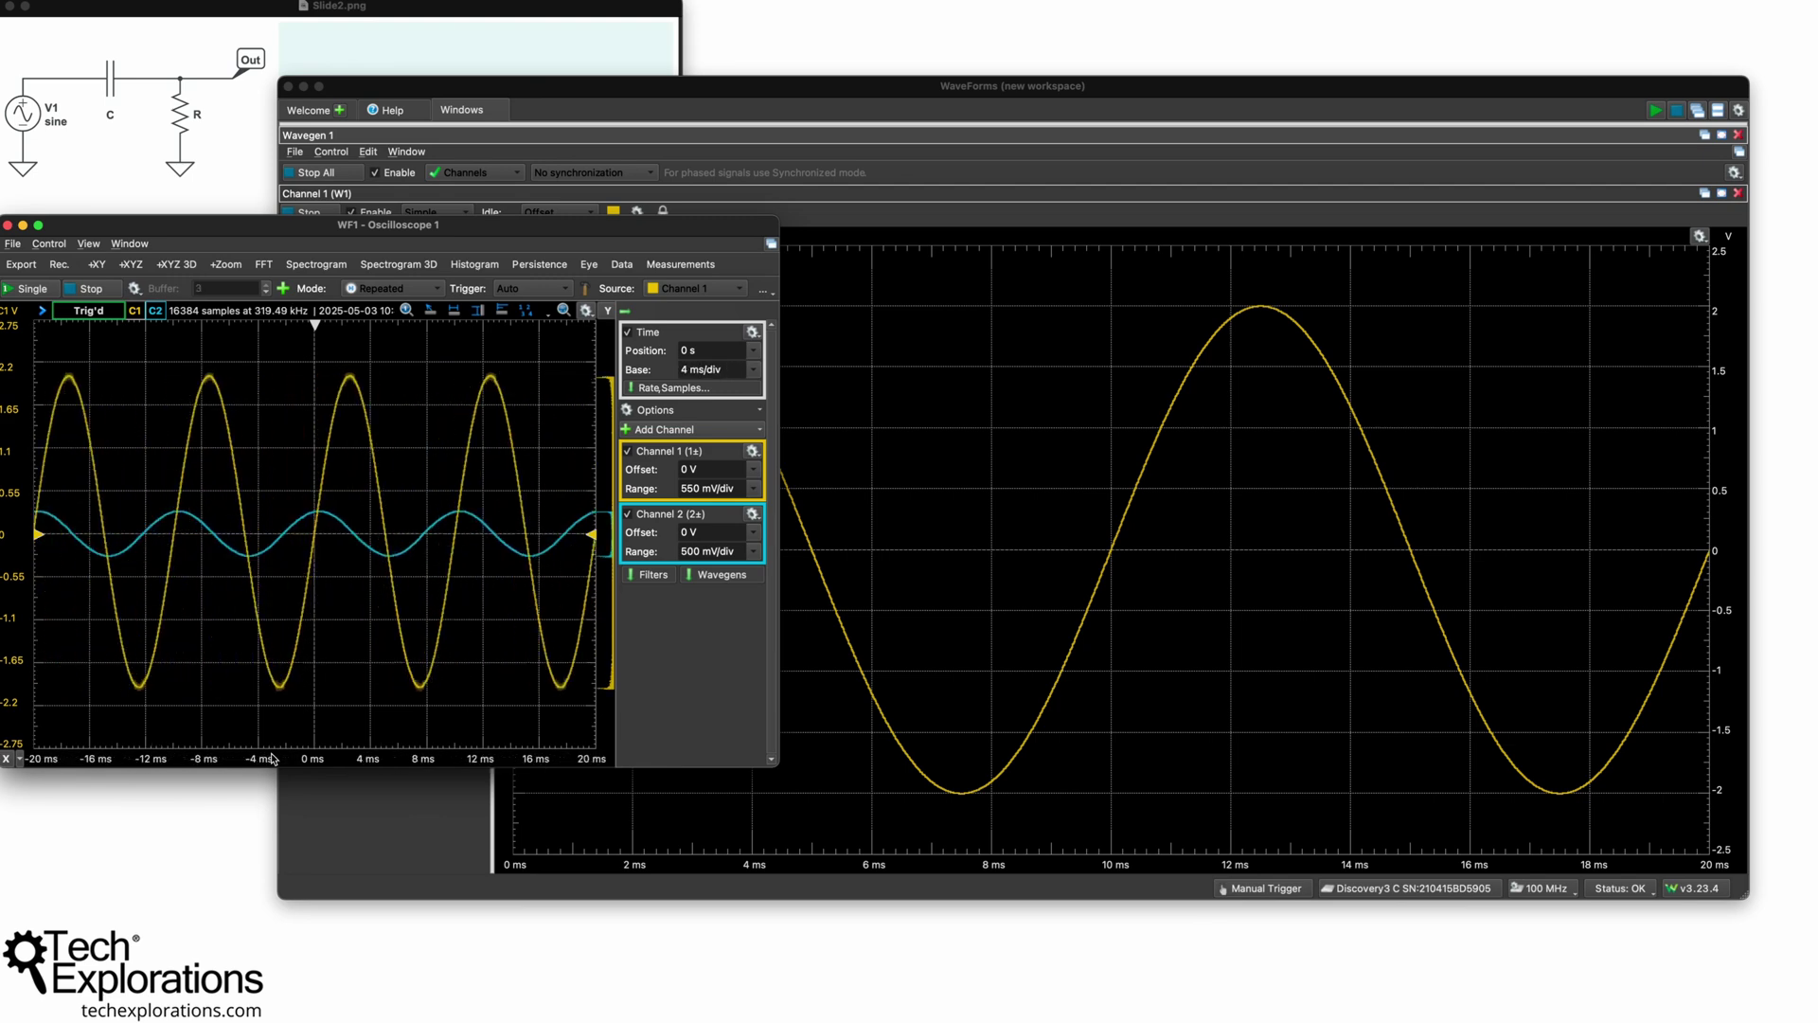
{"action": "scroll", "coordinate": [273, 758], "scroll_direction": "down", "scroll_amount": 1}
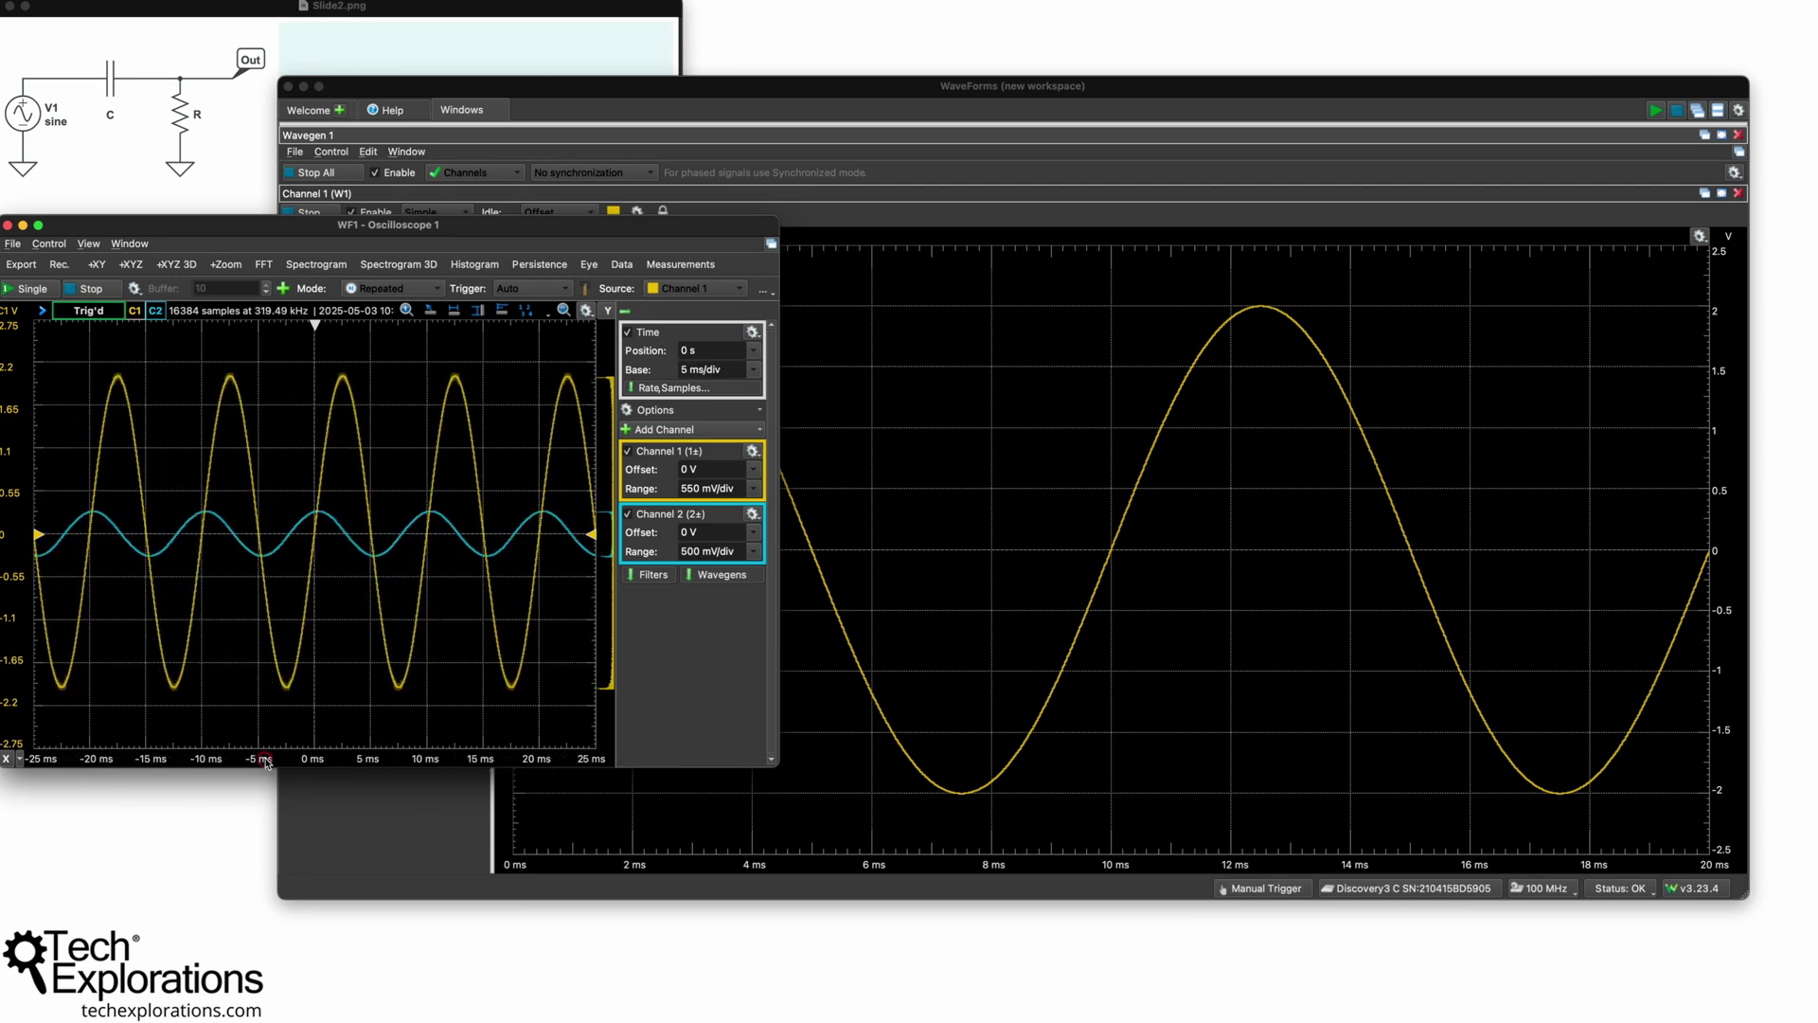
{"action": "left_click_drag", "start_coordinate": [266, 762], "coordinate": [369, 759]}
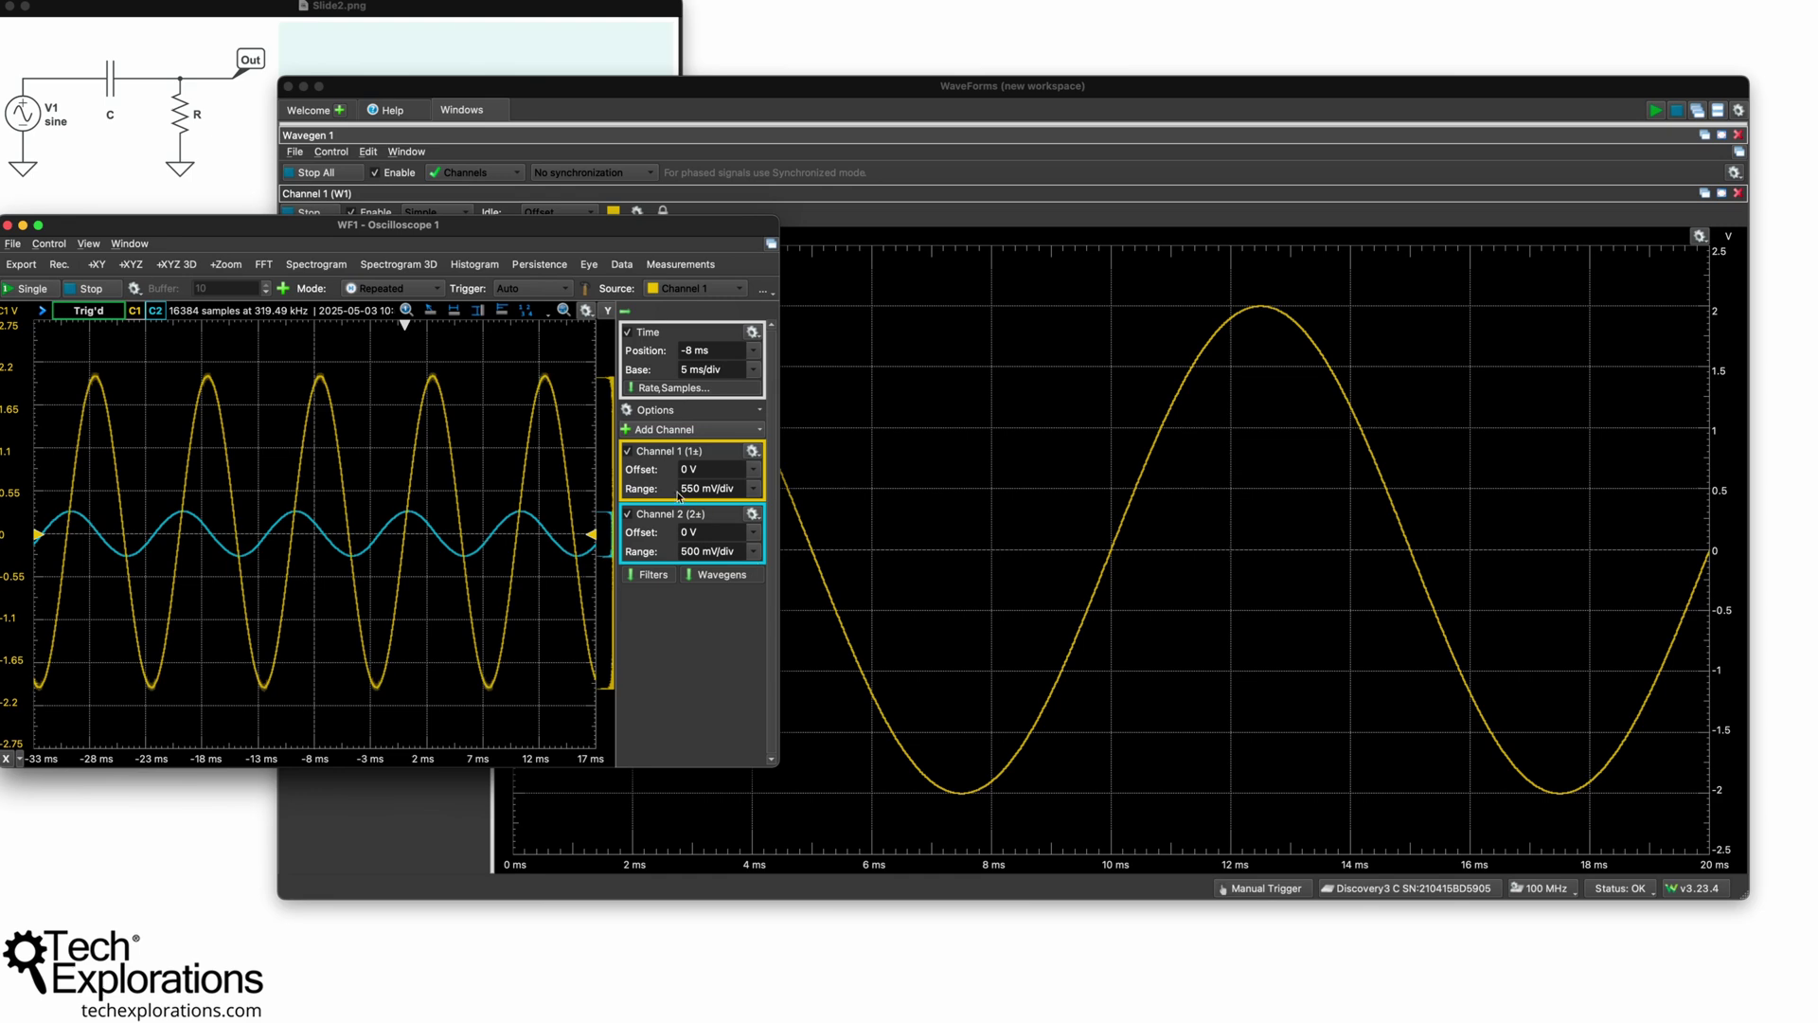
Set scope Channel 1 to 500 mV/div and undock Wavegen Channel 1 (W1) into a window beside it.
{"action": "left_click", "coordinate": [754, 490]}
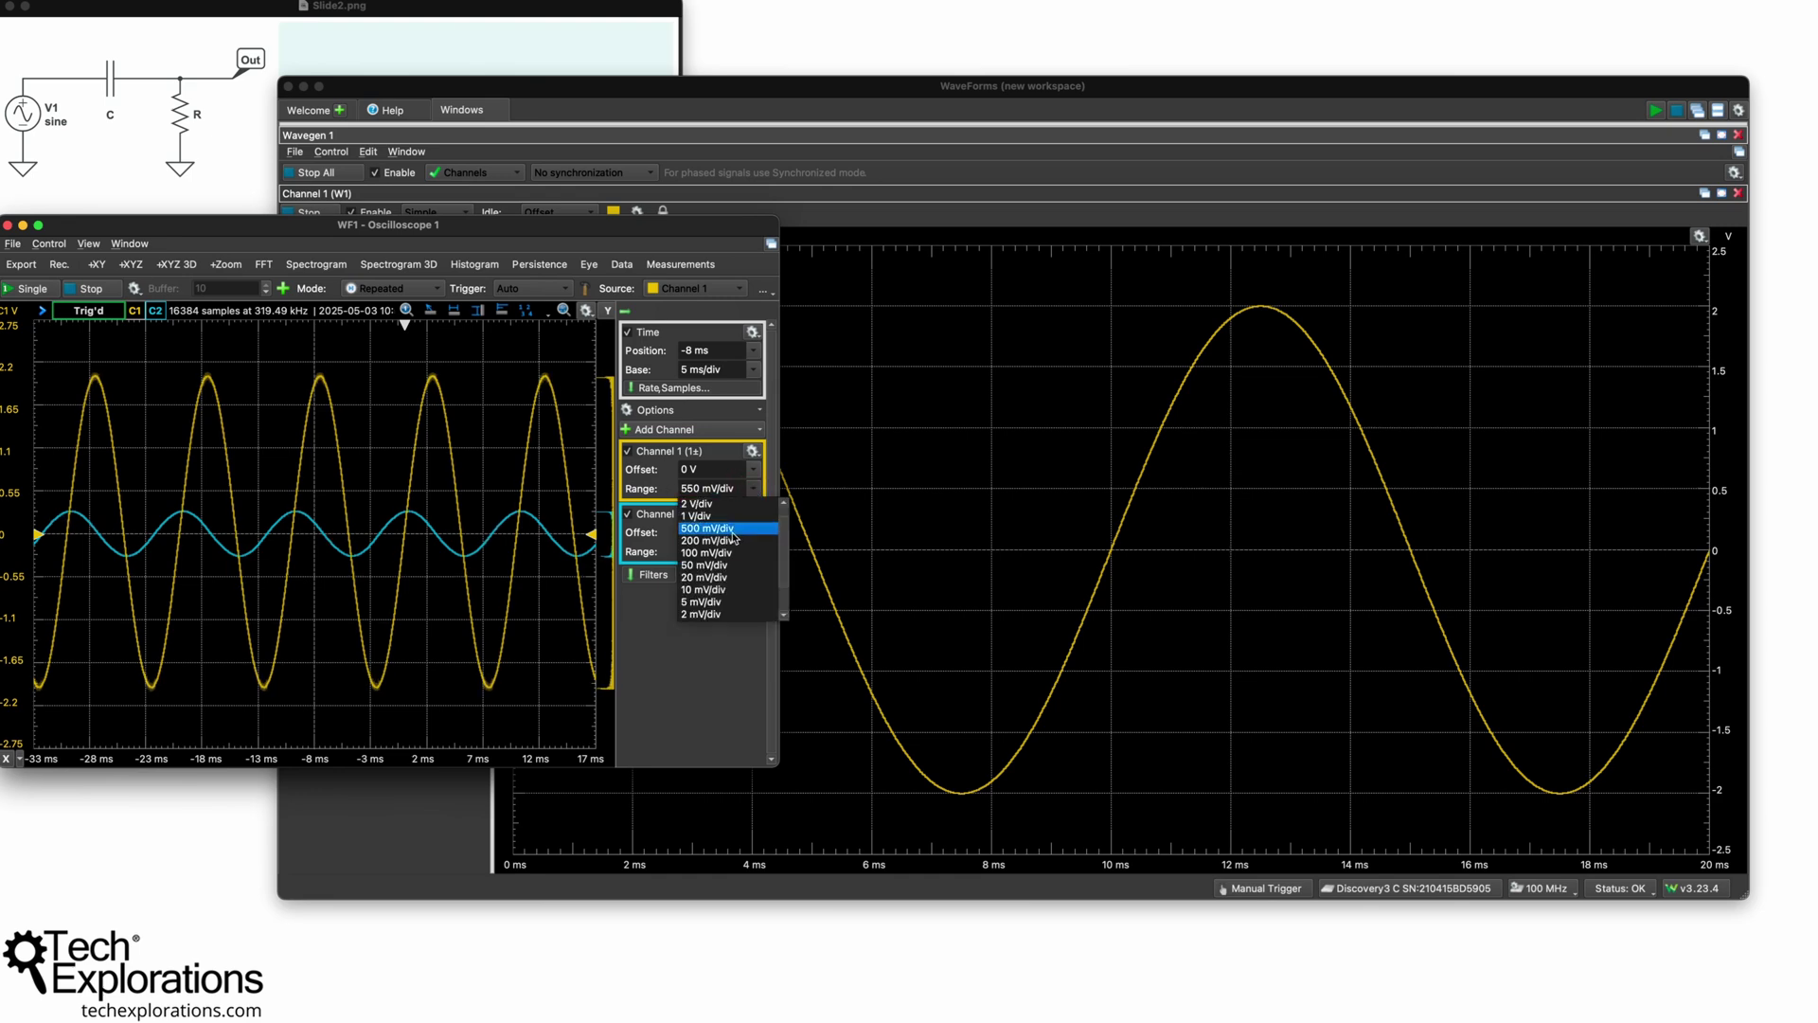
{"action": "left_click", "coordinate": [731, 529]}
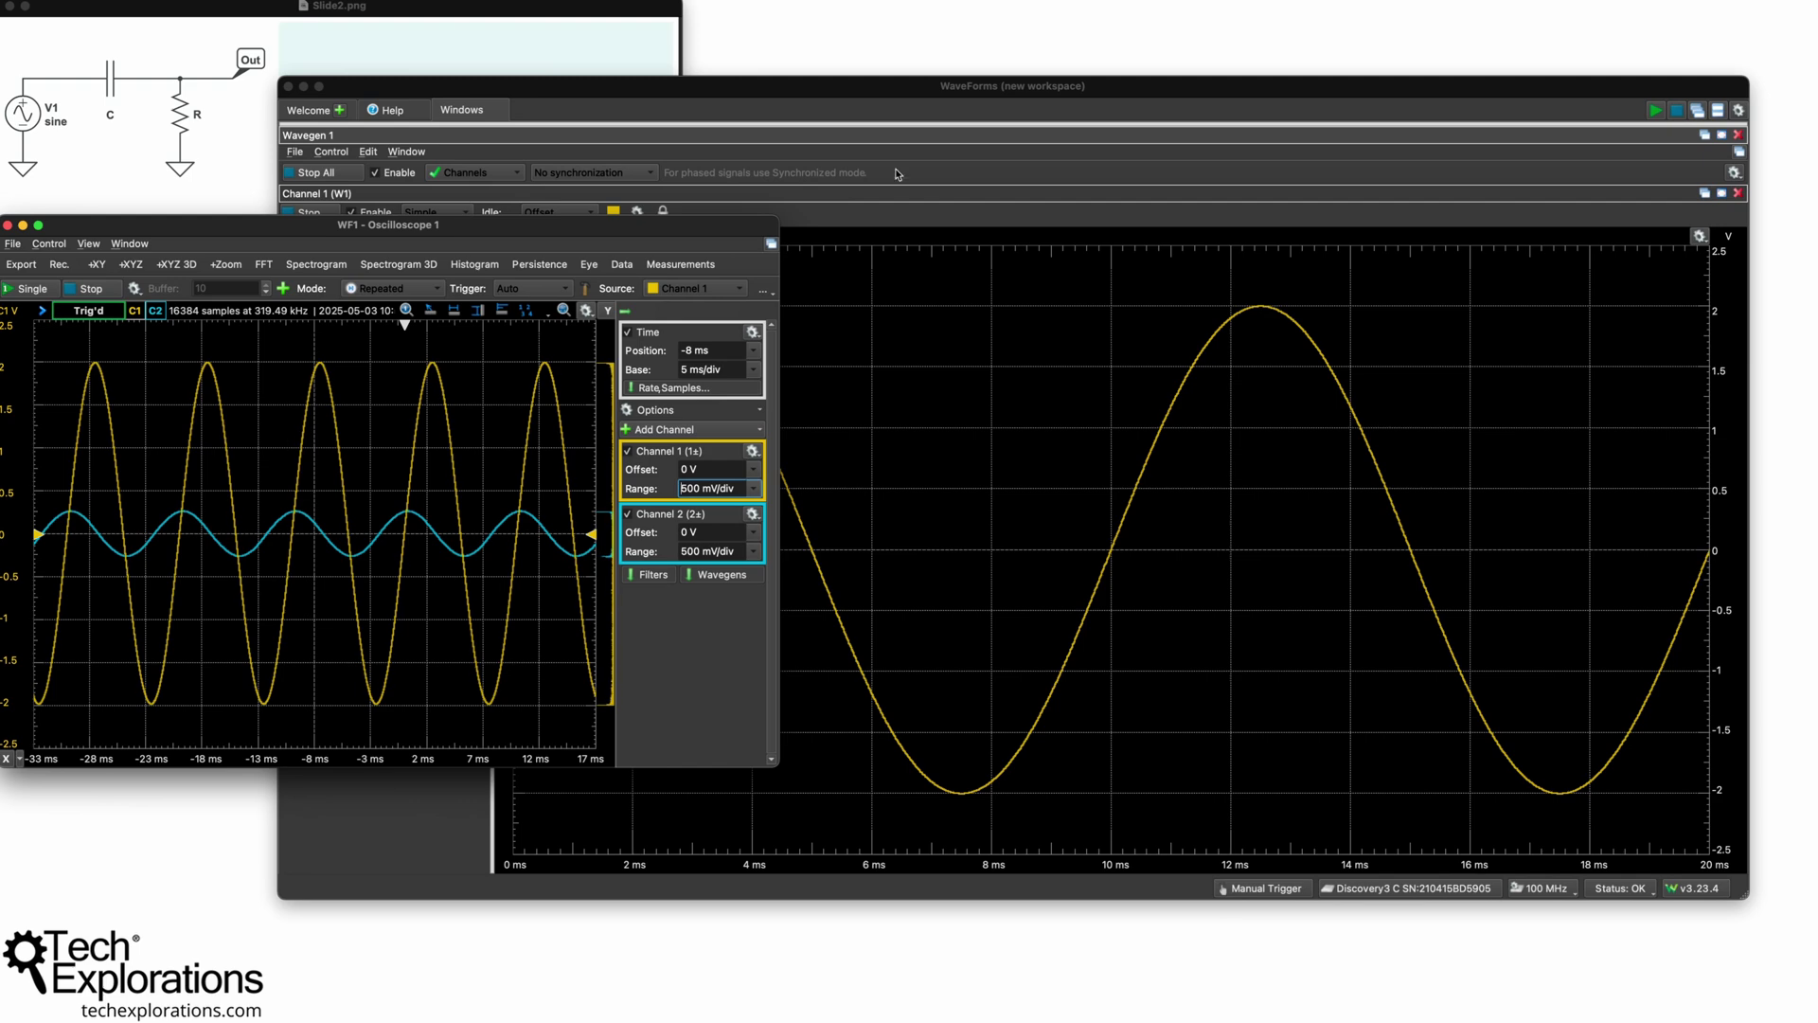
{"action": "left_click", "coordinate": [921, 84]}
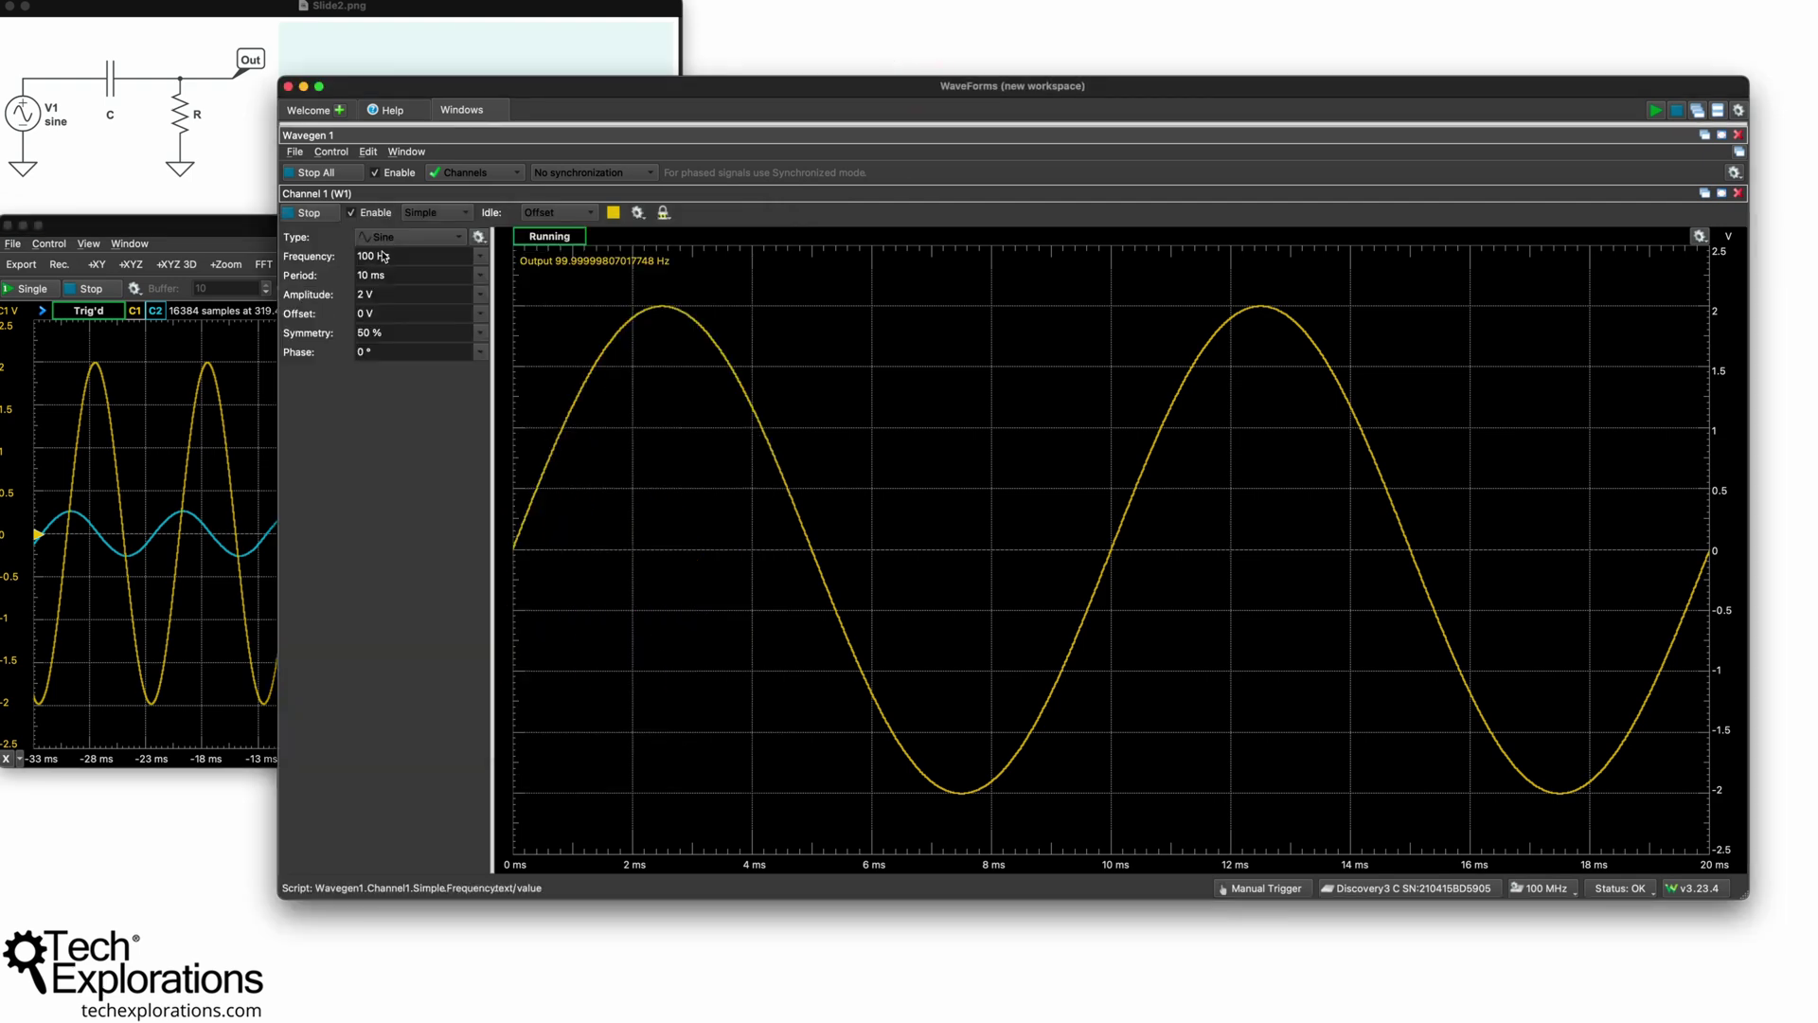
{"action": "left_click", "coordinate": [1705, 194]}
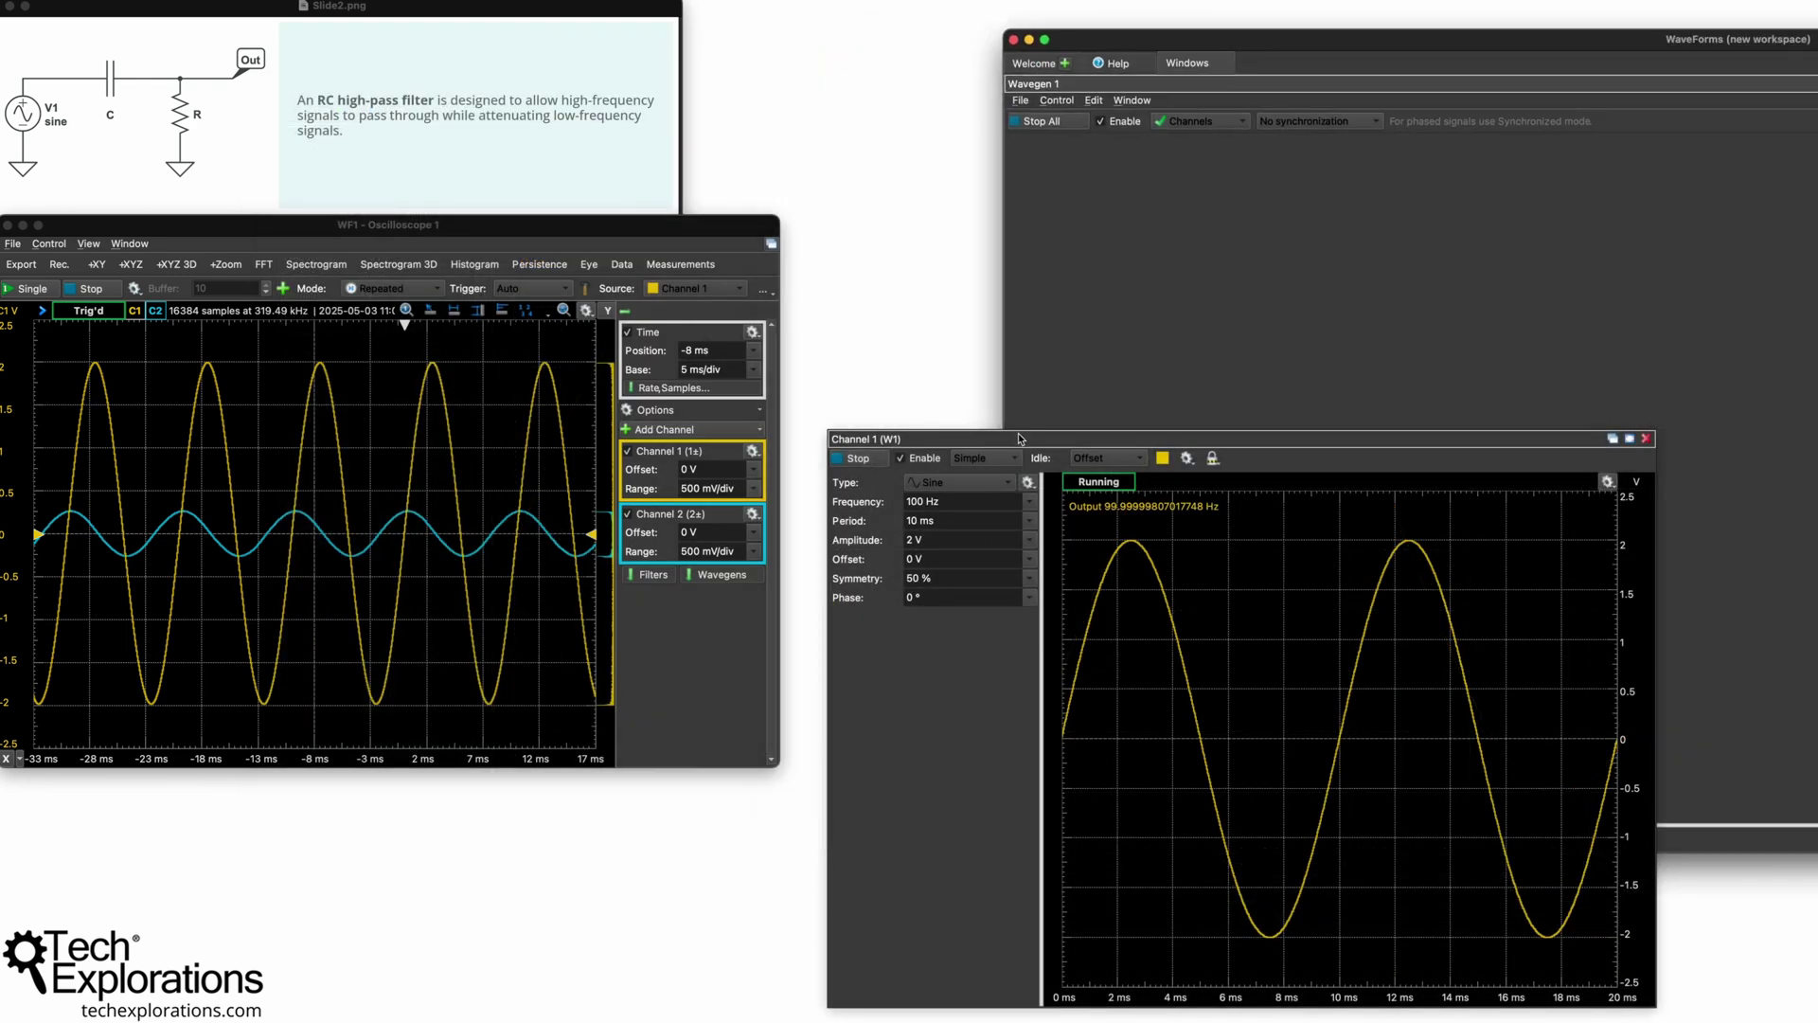
{"action": "left_click_drag", "start_coordinate": [1020, 438], "coordinate": [976, 224]}
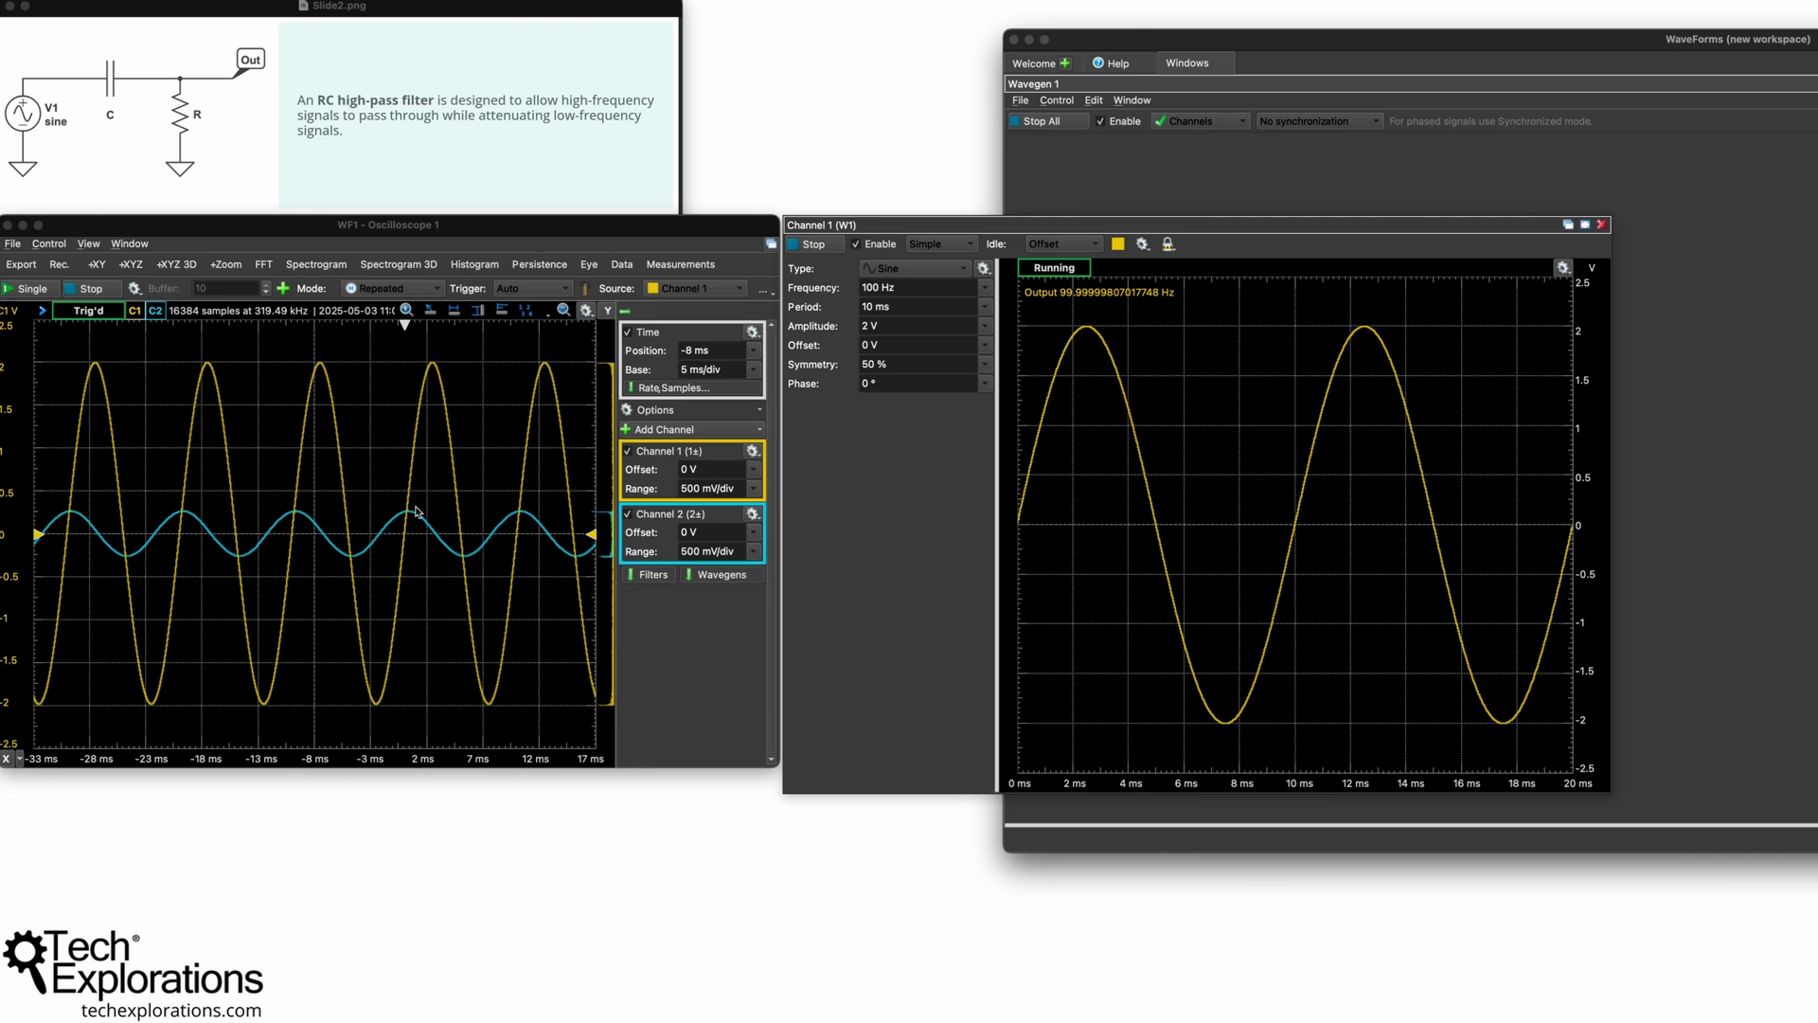
Hide the scope settings panel and place horizontal cursors at 1.999 V and 272.8 mV peaks.
{"action": "left_click", "coordinate": [707, 630]}
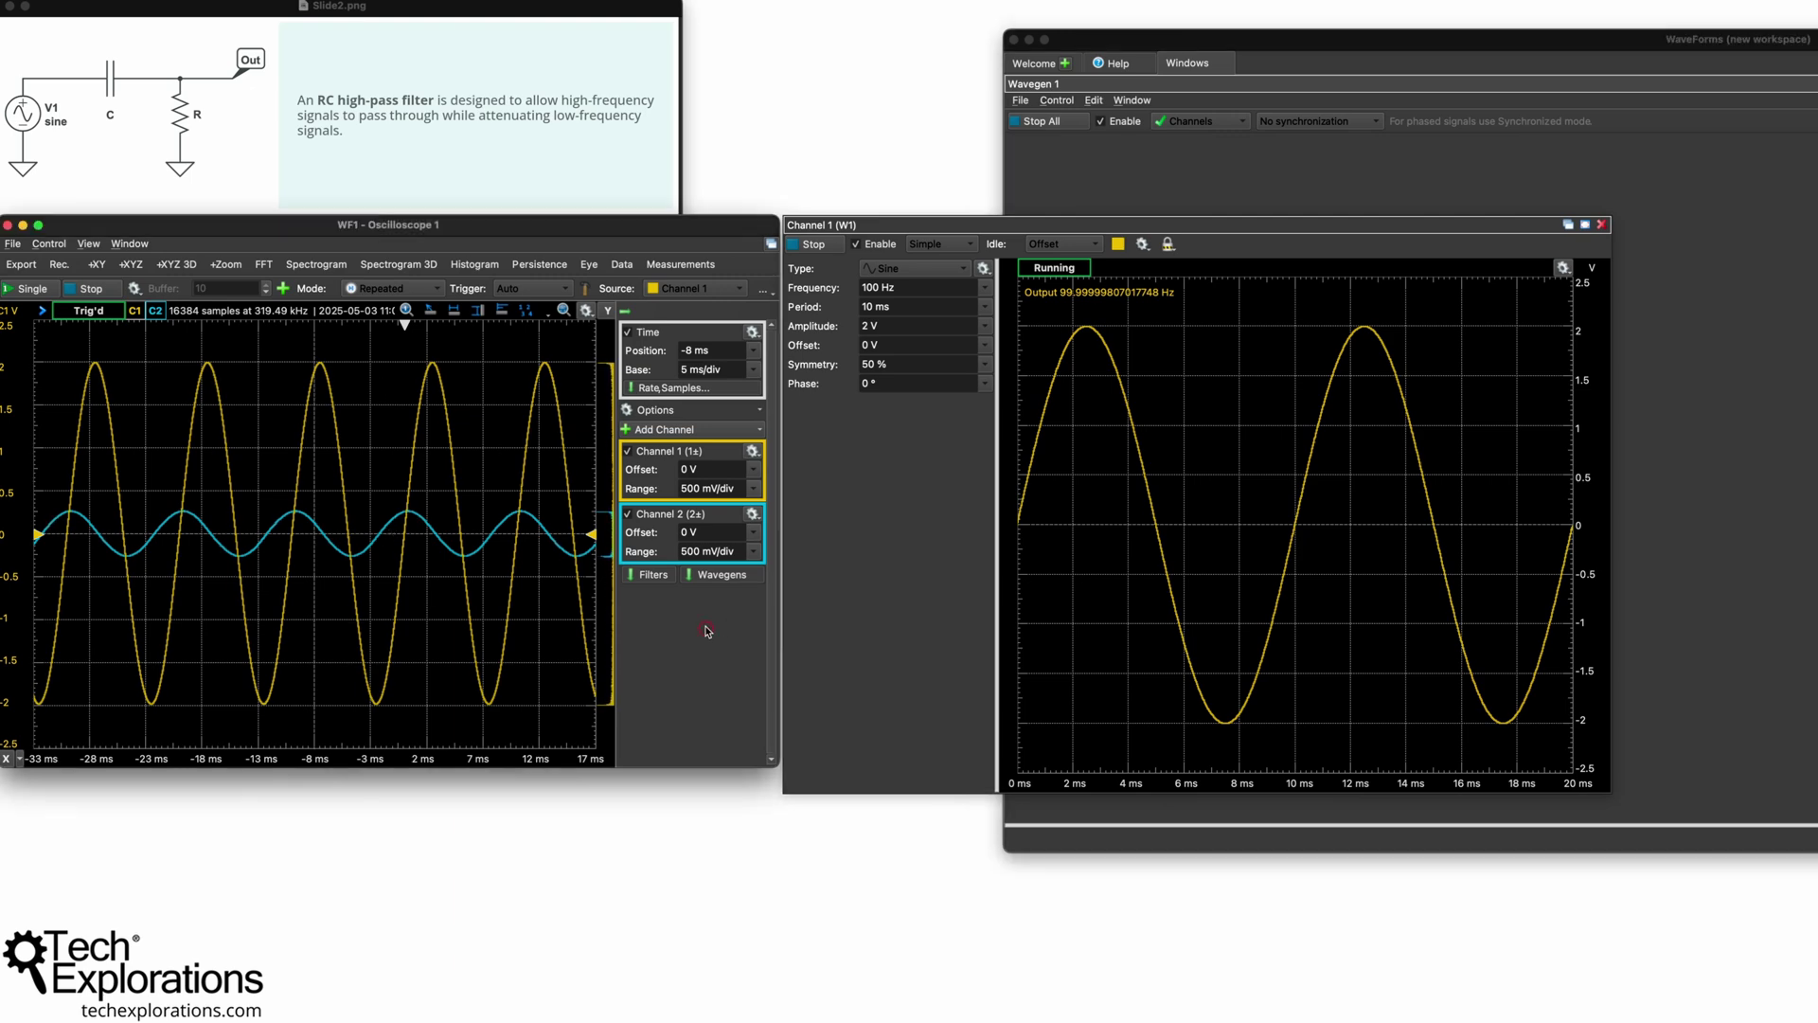
{"action": "left_click", "coordinate": [627, 311]}
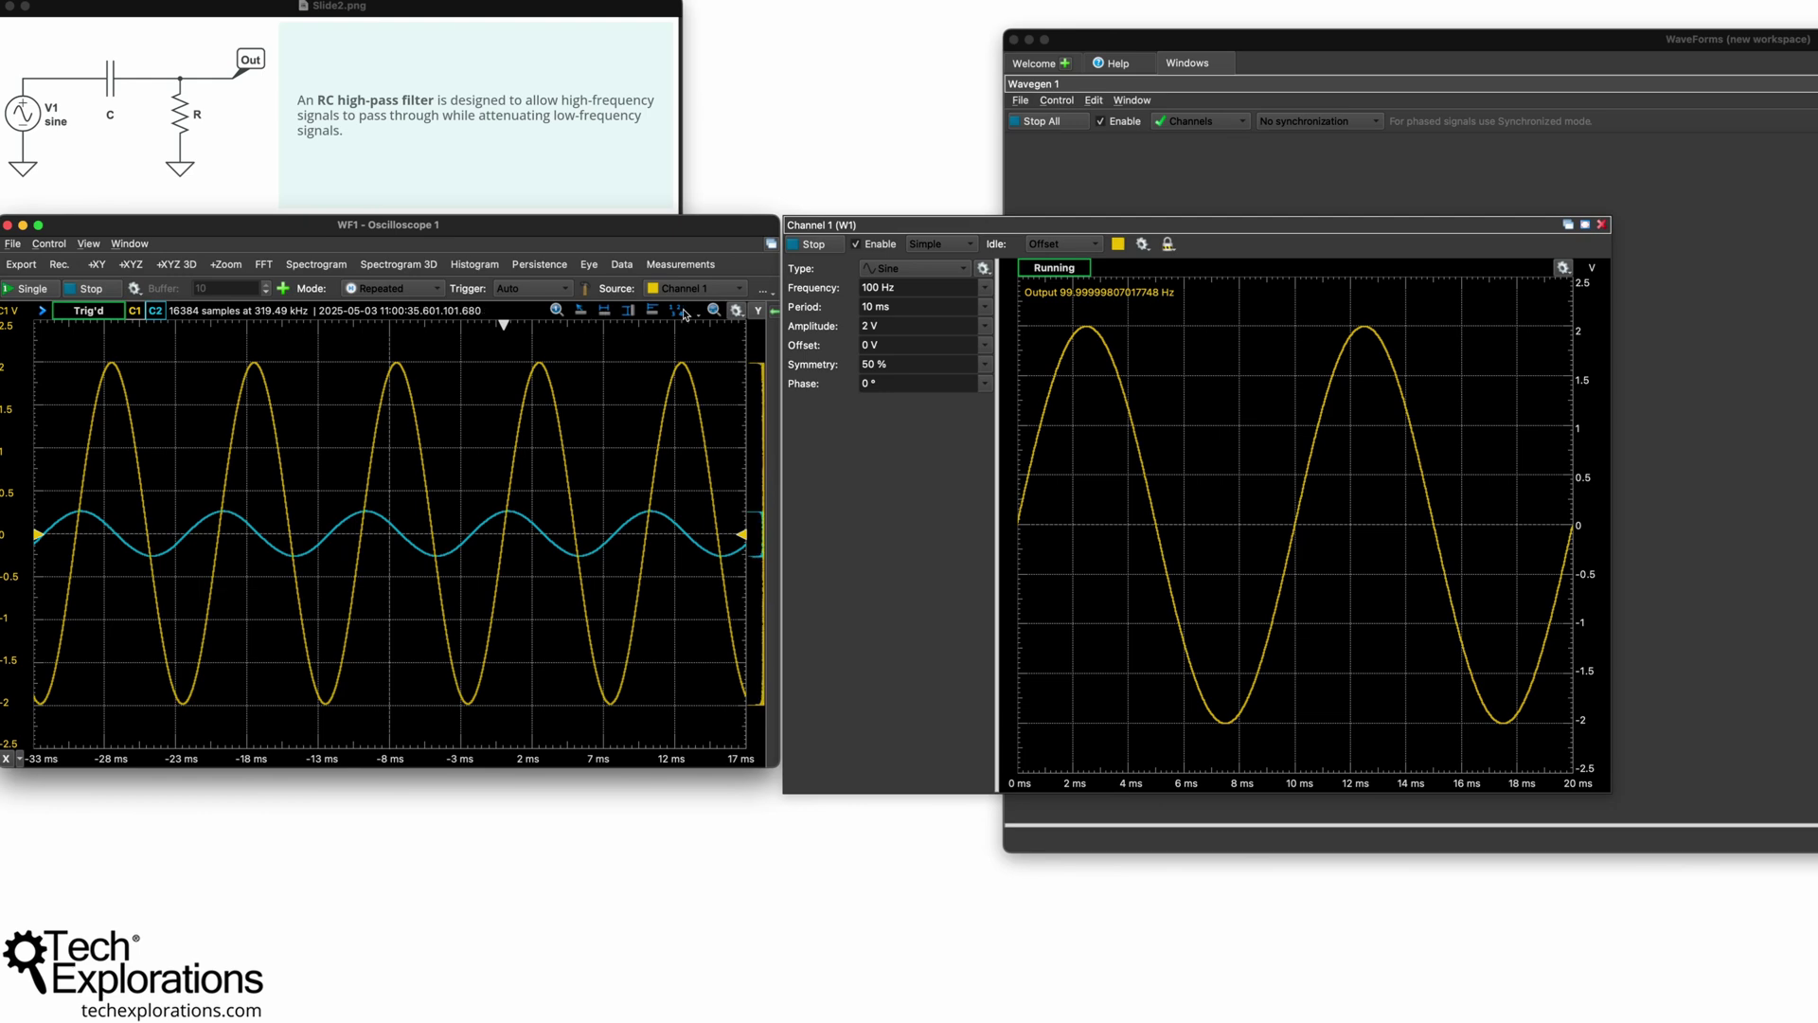
{"action": "left_click", "coordinate": [627, 311]}
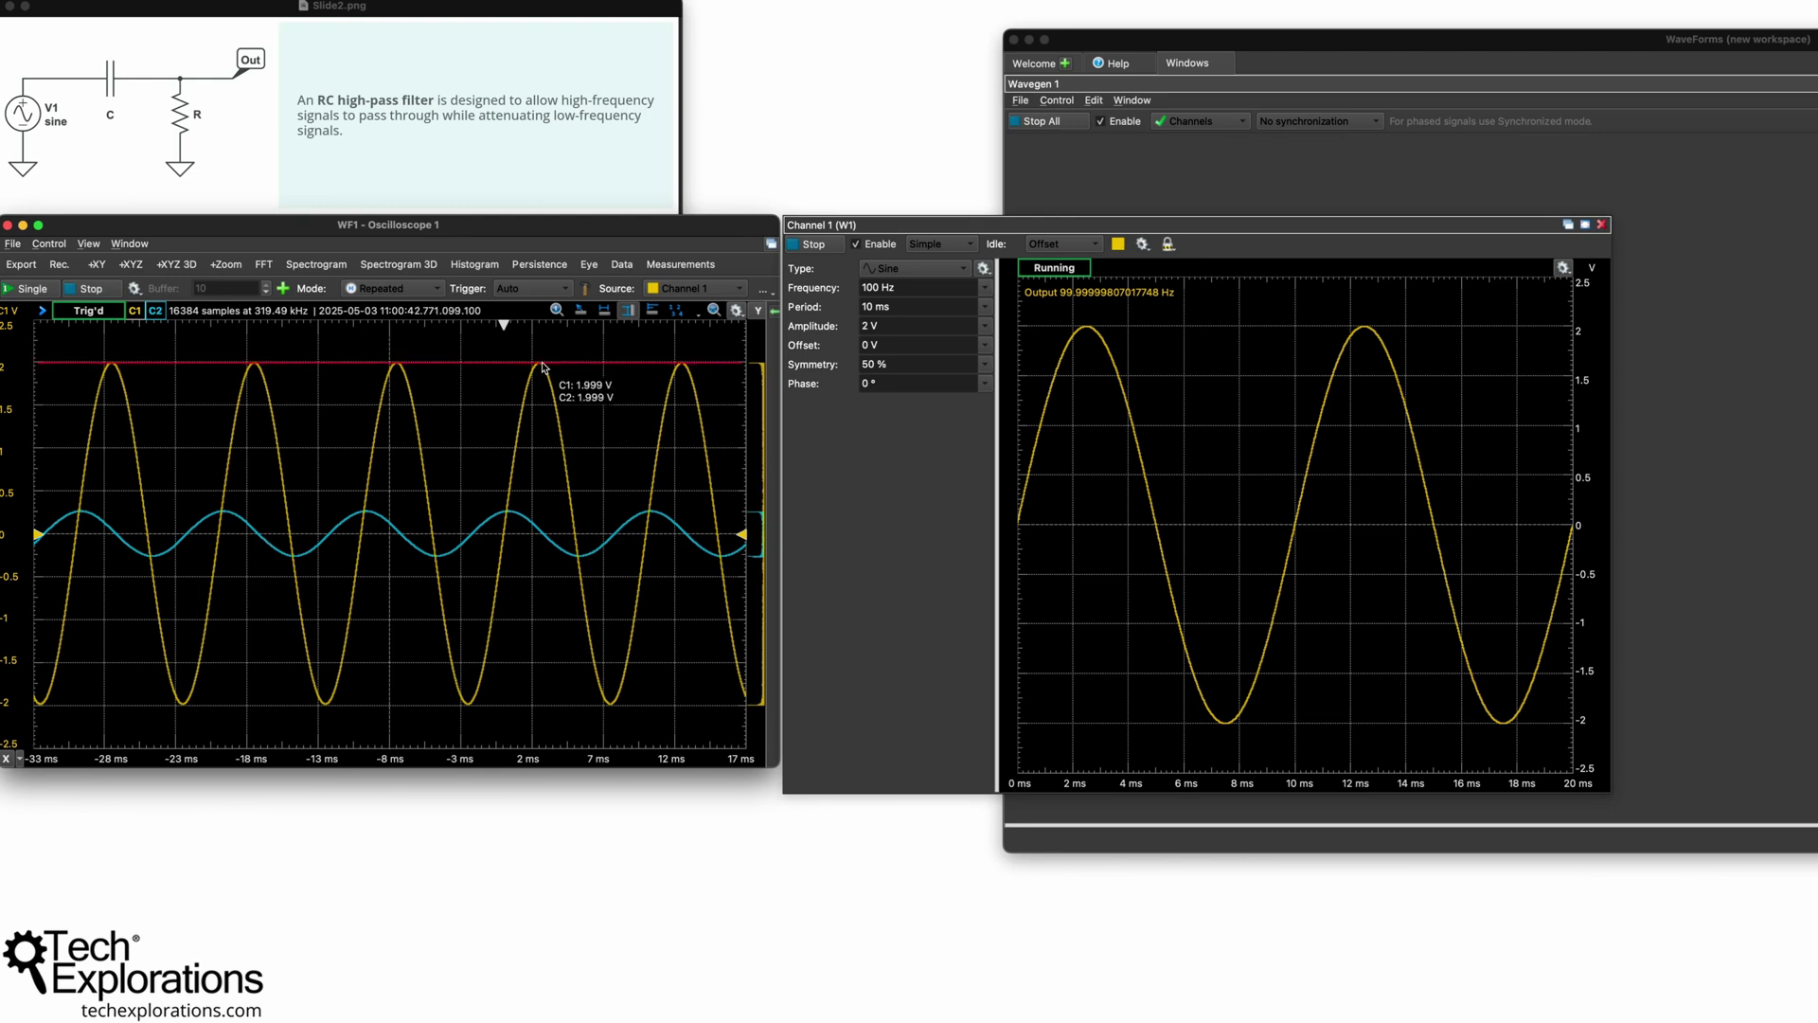
{"action": "left_click_drag", "start_coordinate": [542, 364], "coordinate": [507, 514]}
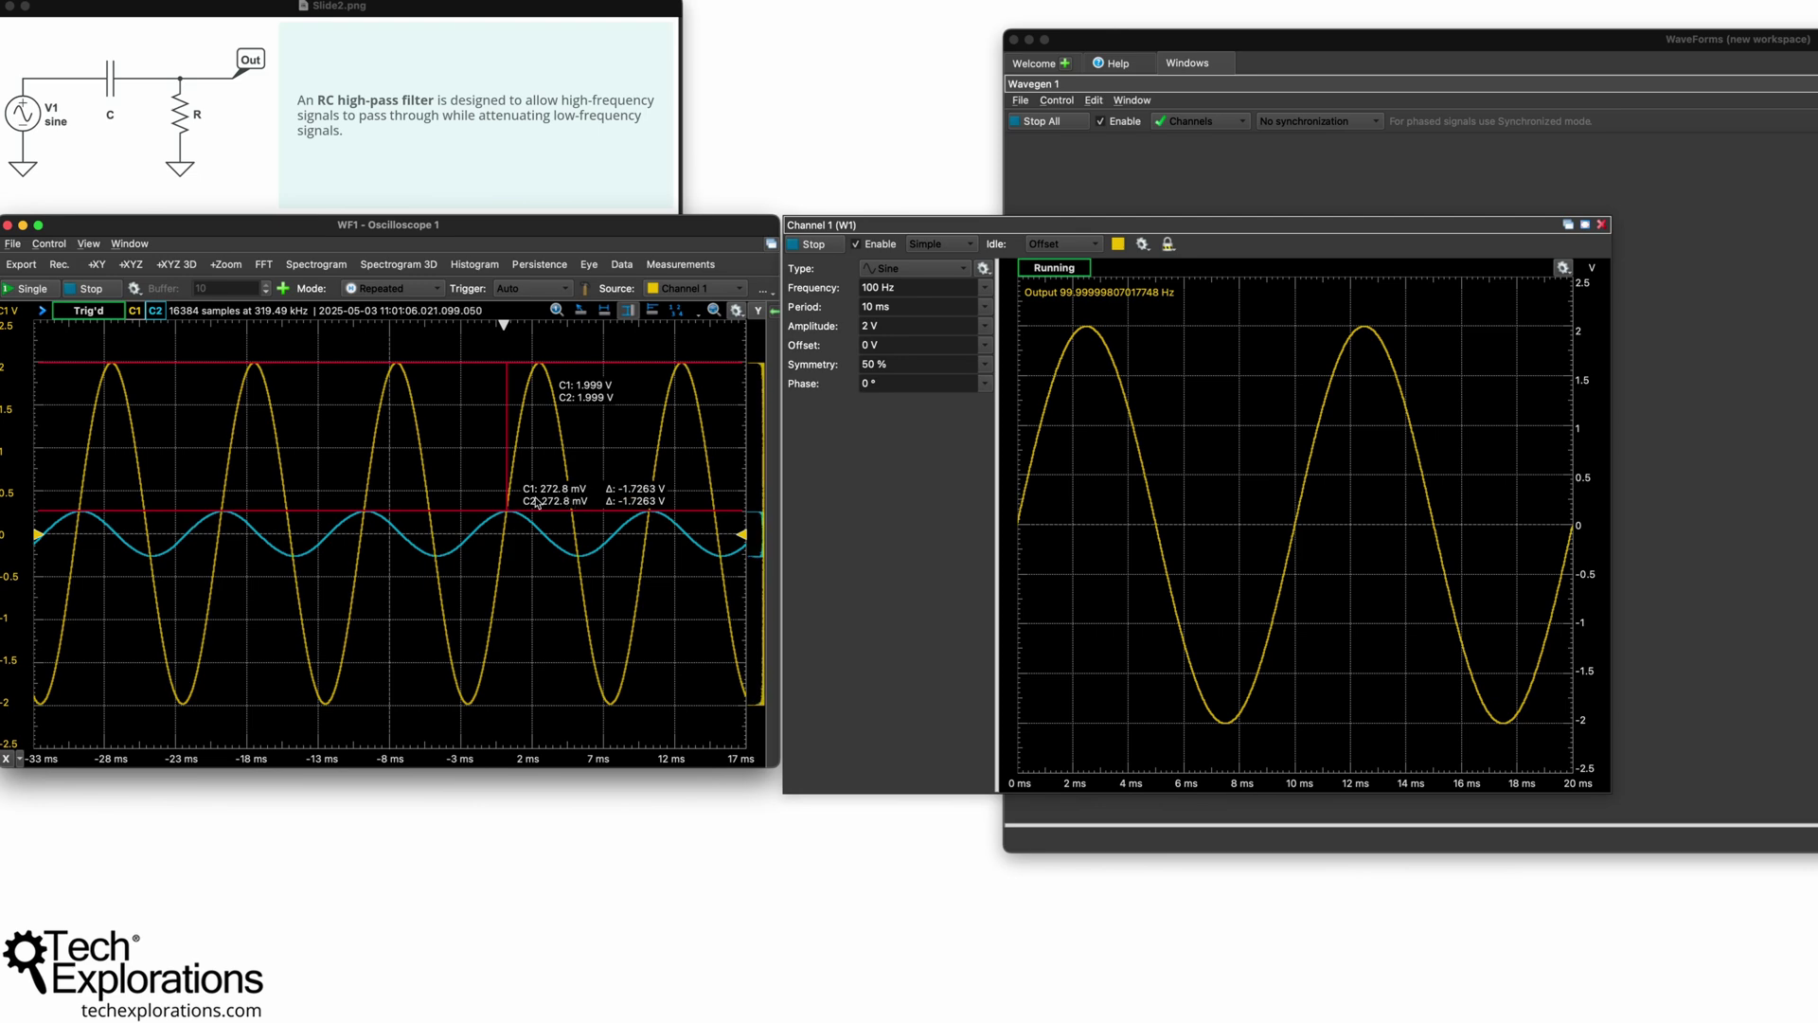
Zoom the time axis out to show many cycles of both sines, with channel 2 in mV.
{"action": "scroll", "coordinate": [105, 536], "scroll_direction": "up", "scroll_amount": 1}
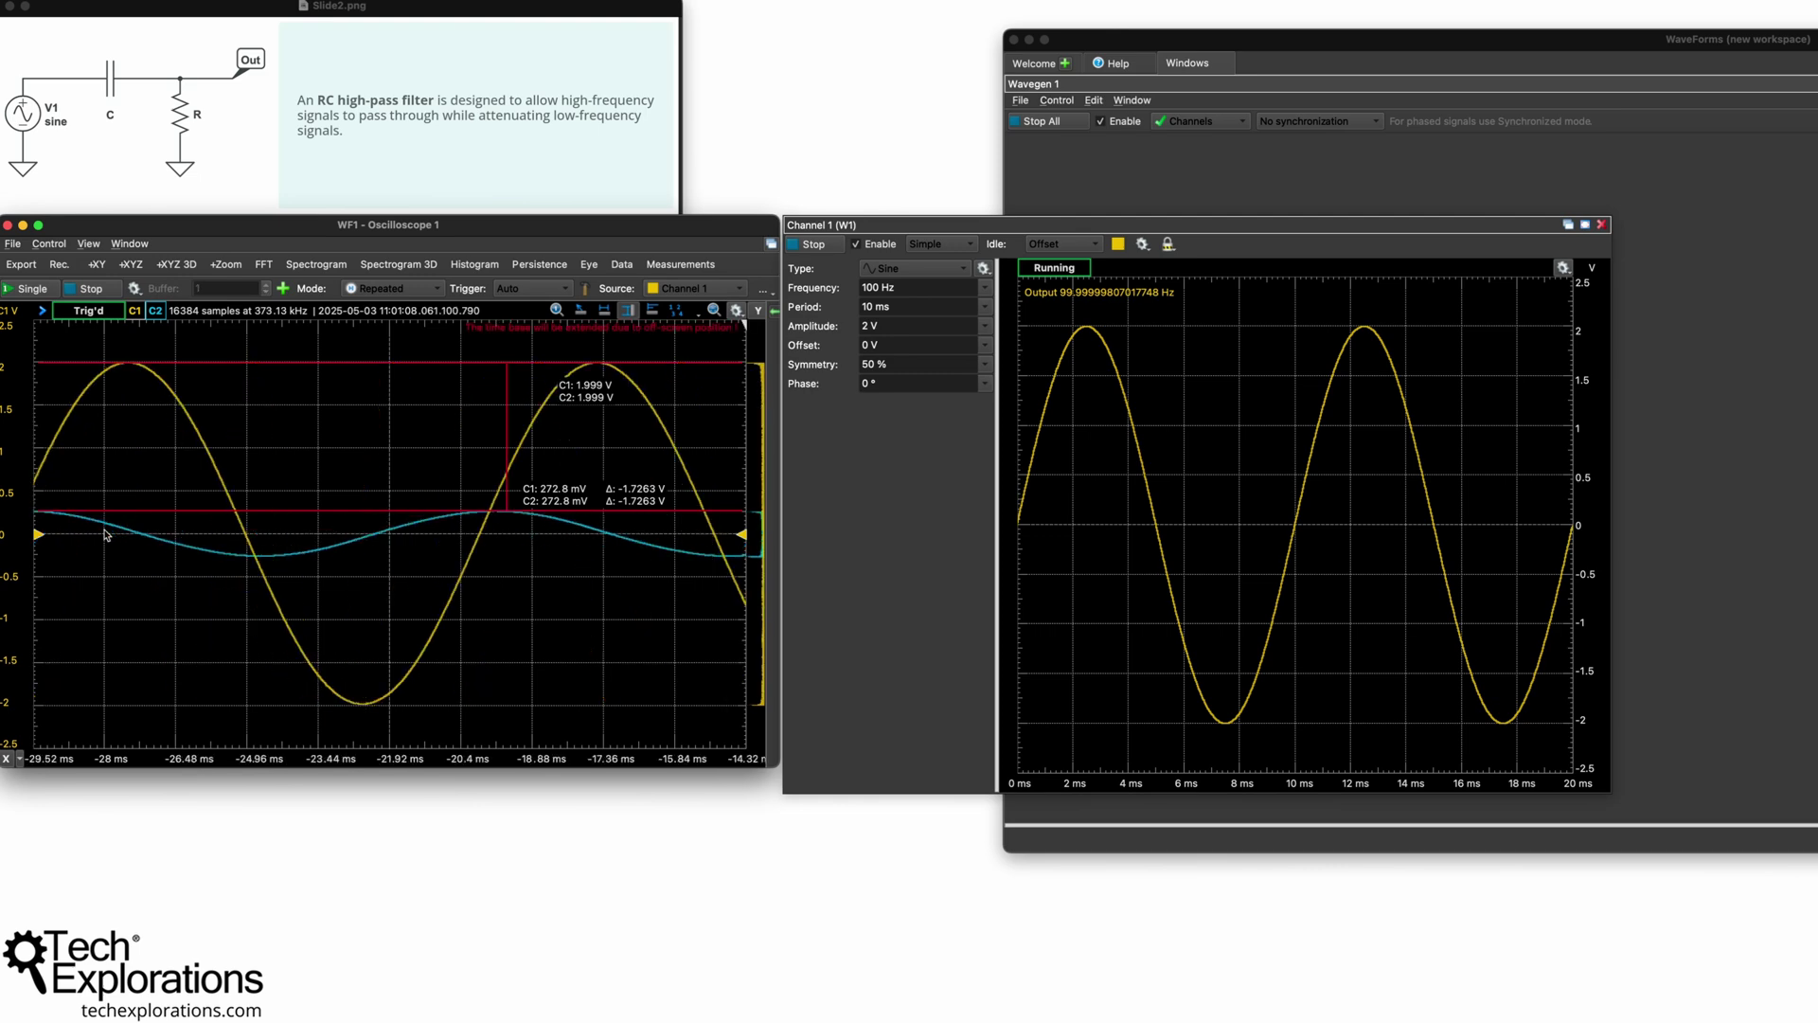
{"action": "scroll", "coordinate": [105, 536], "scroll_direction": "down", "scroll_amount": 5}
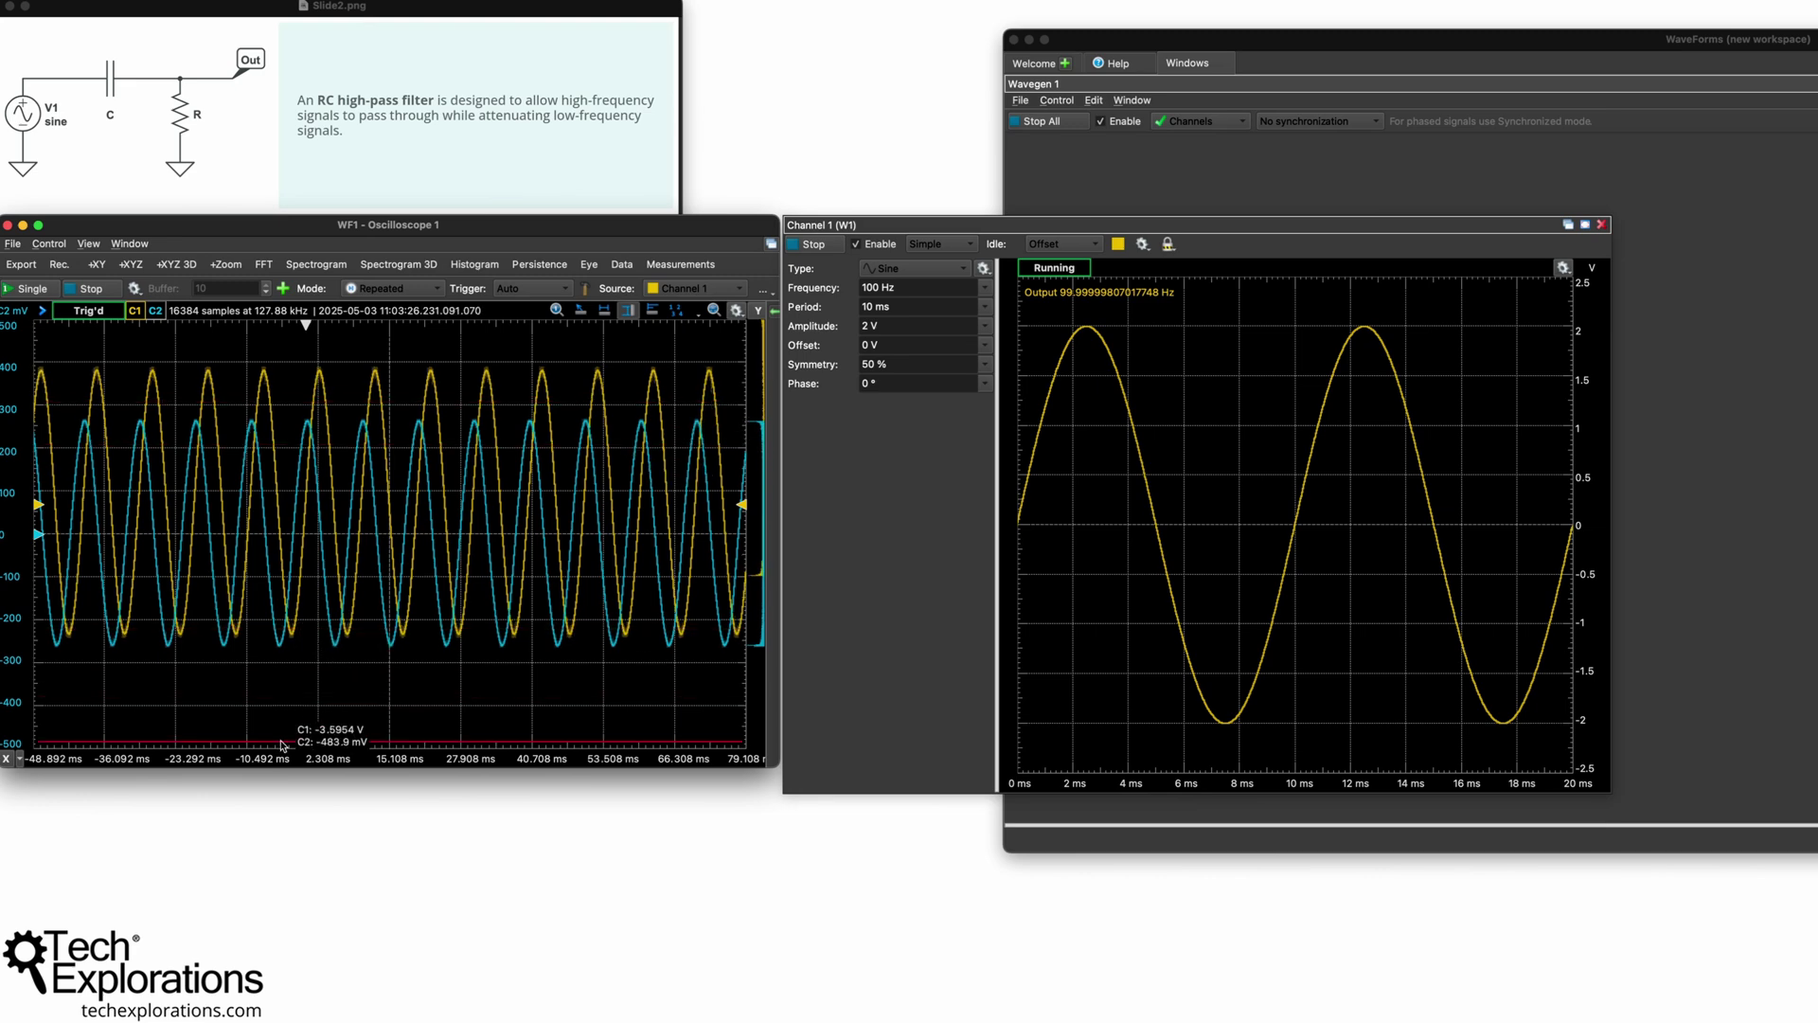
Zoom in to 1.7 ms/div centred at −26 ms and bring back the settings panel.
{"action": "left_click_drag", "start_coordinate": [283, 763], "coordinate": [525, 763]}
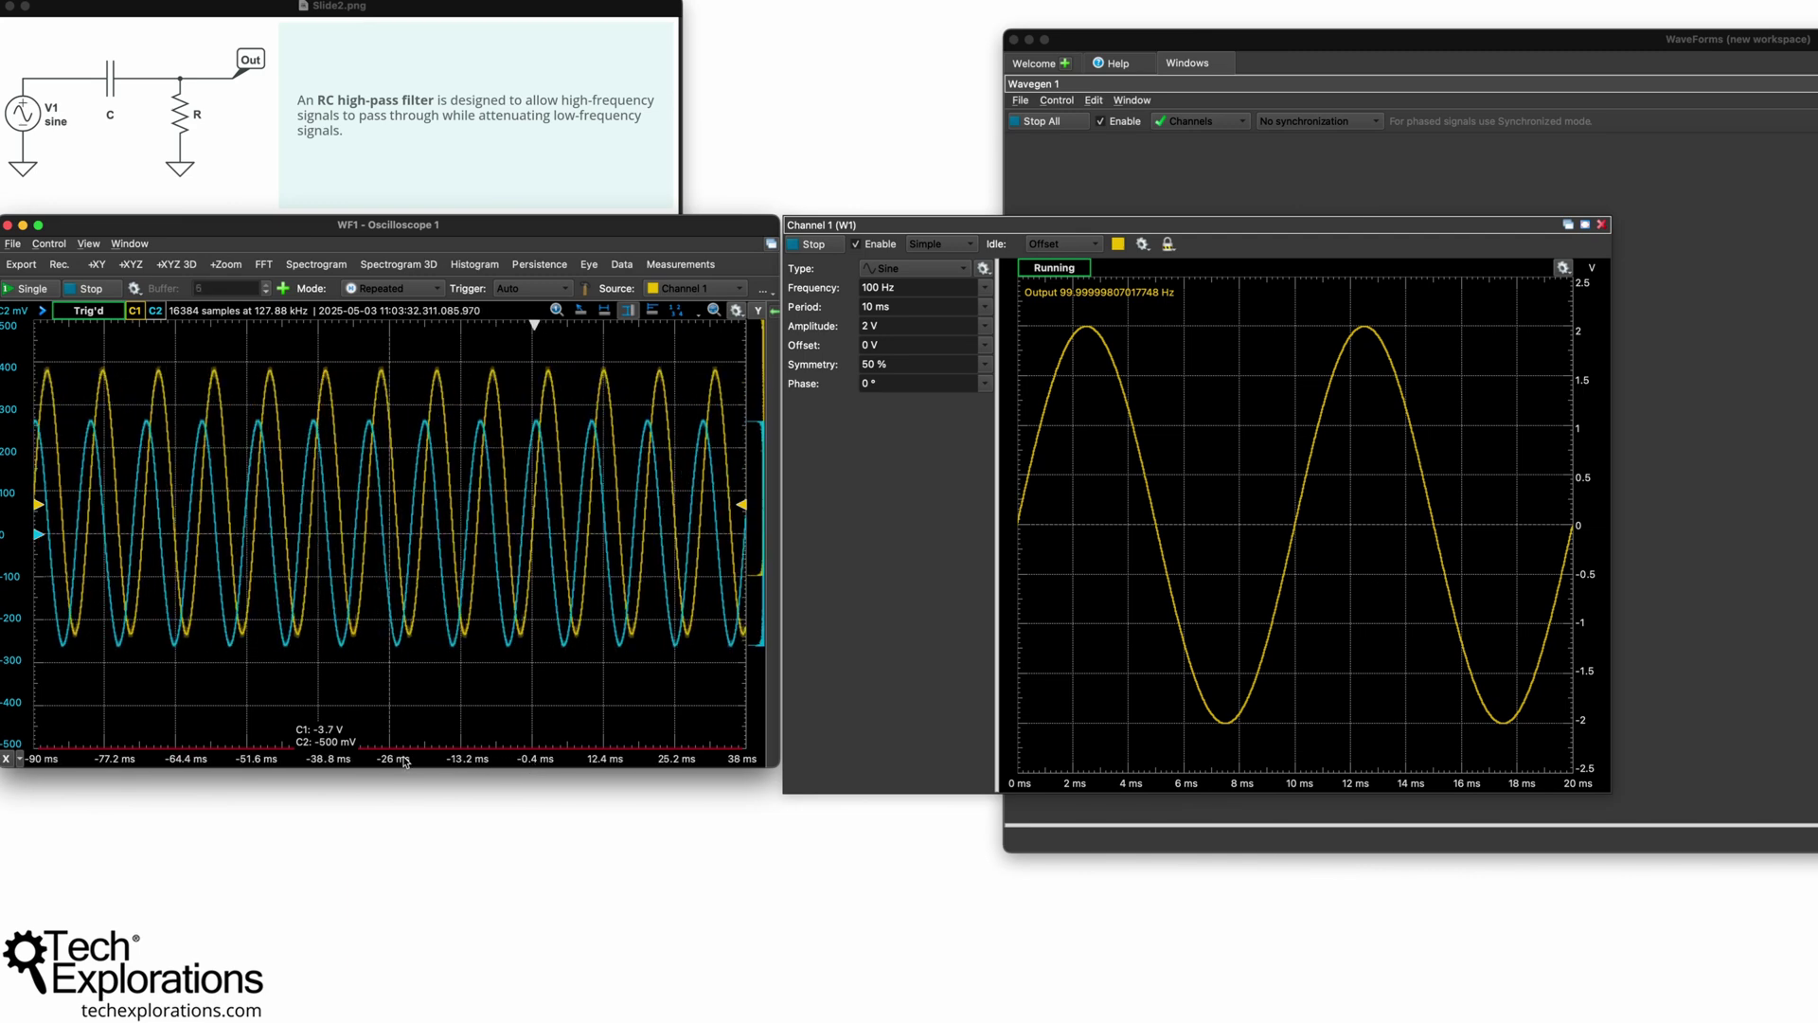
{"action": "scroll", "coordinate": [406, 763], "scroll_direction": "down", "scroll_amount": 1}
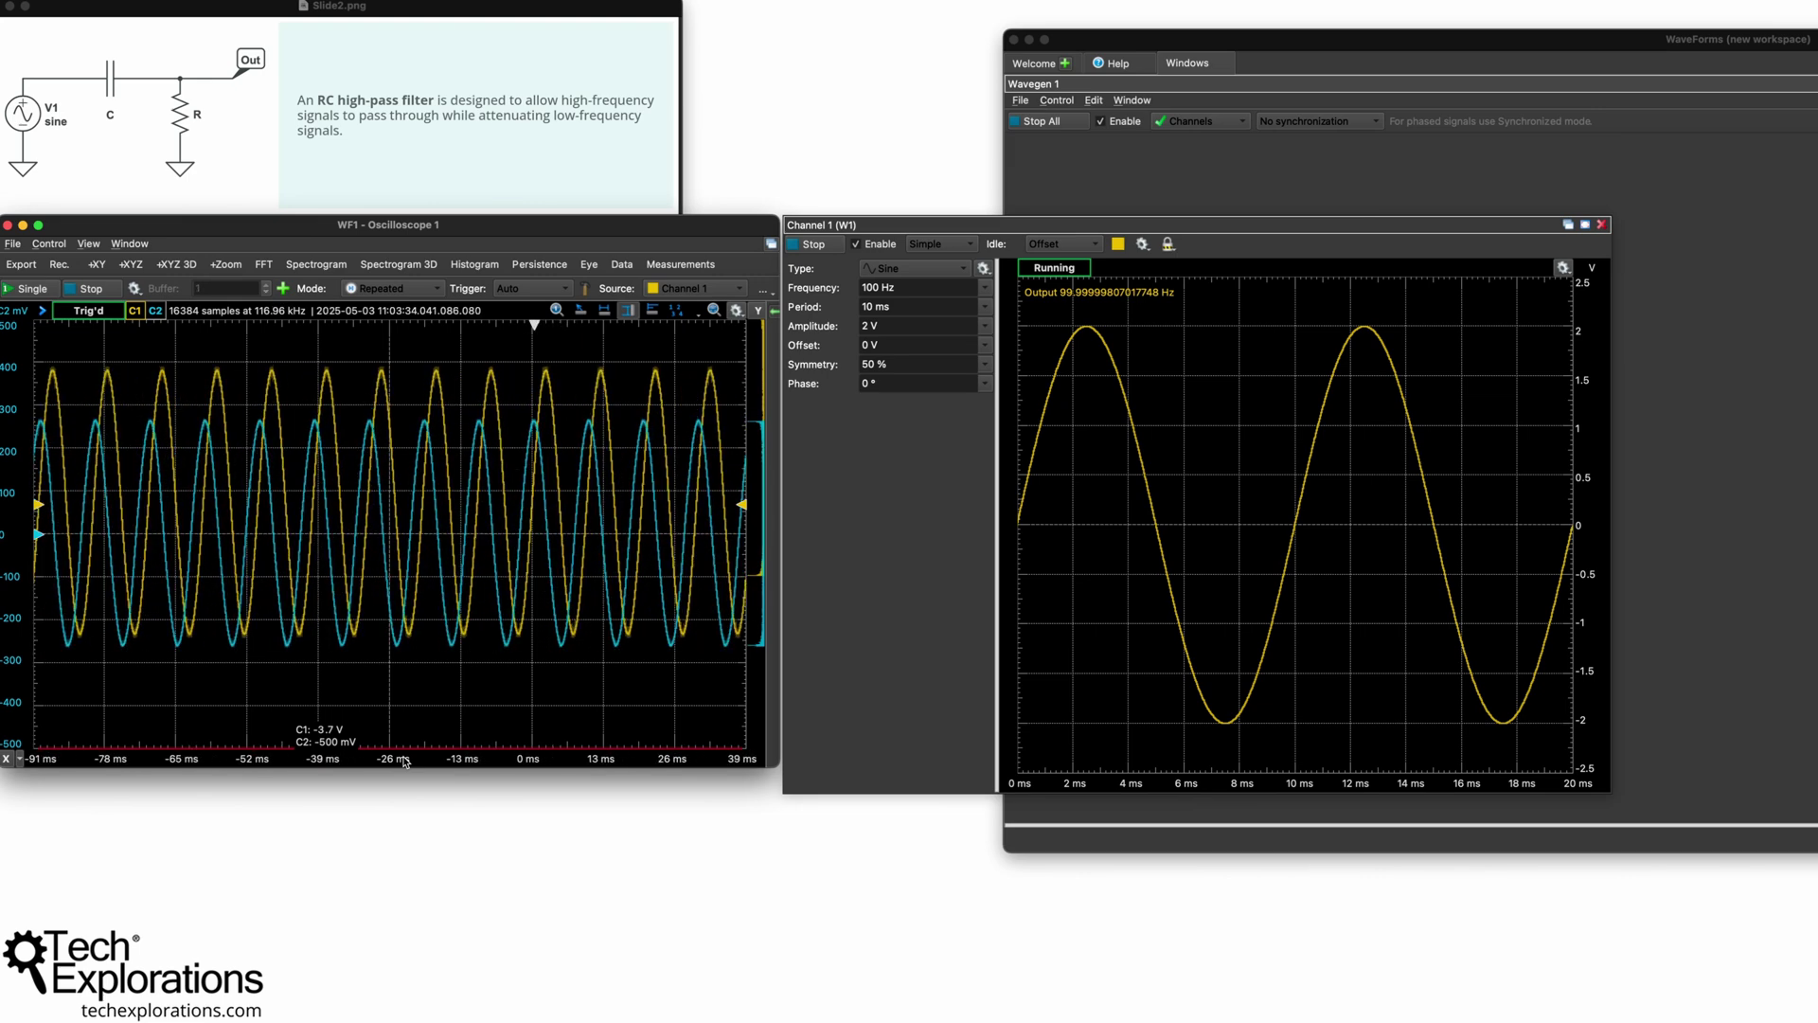
{"action": "scroll", "coordinate": [405, 763], "scroll_direction": "up", "scroll_amount": 3}
{"action": "scroll", "coordinate": [405, 763], "scroll_direction": "up", "scroll_amount": 5}
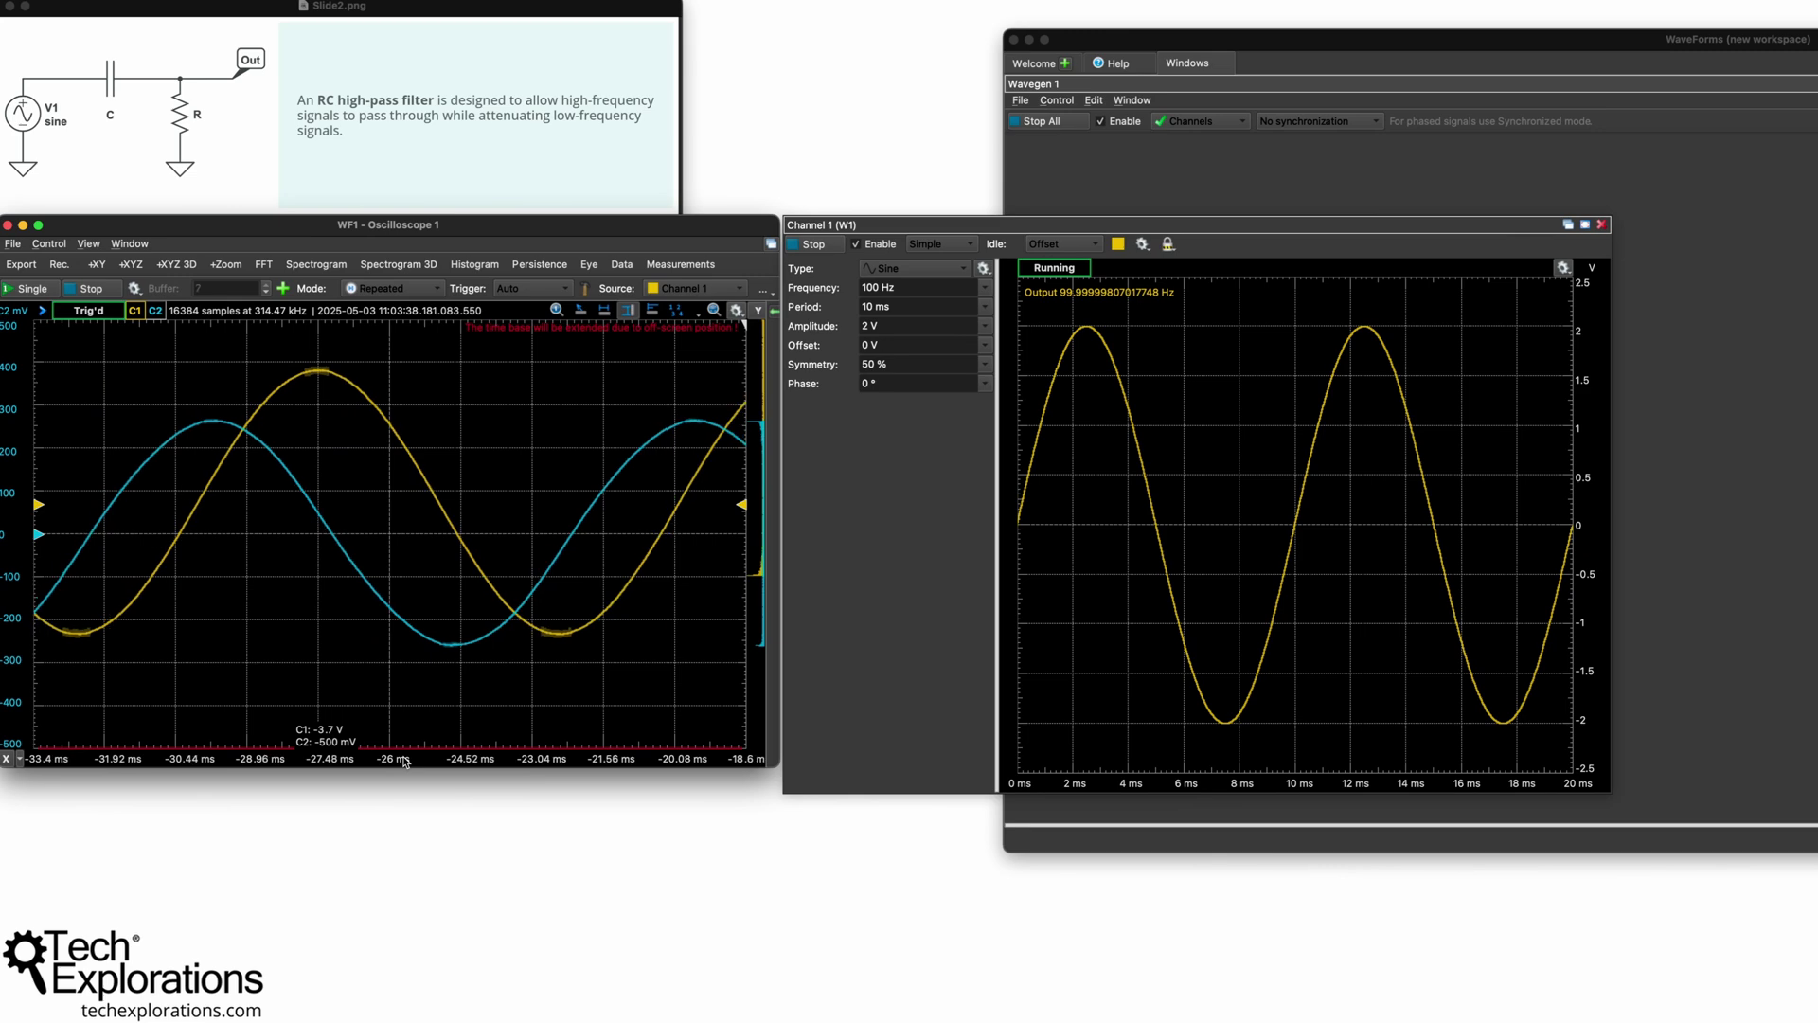
{"action": "scroll", "coordinate": [406, 763], "scroll_direction": "down", "scroll_amount": 1}
{"action": "left_click", "coordinate": [774, 310]}
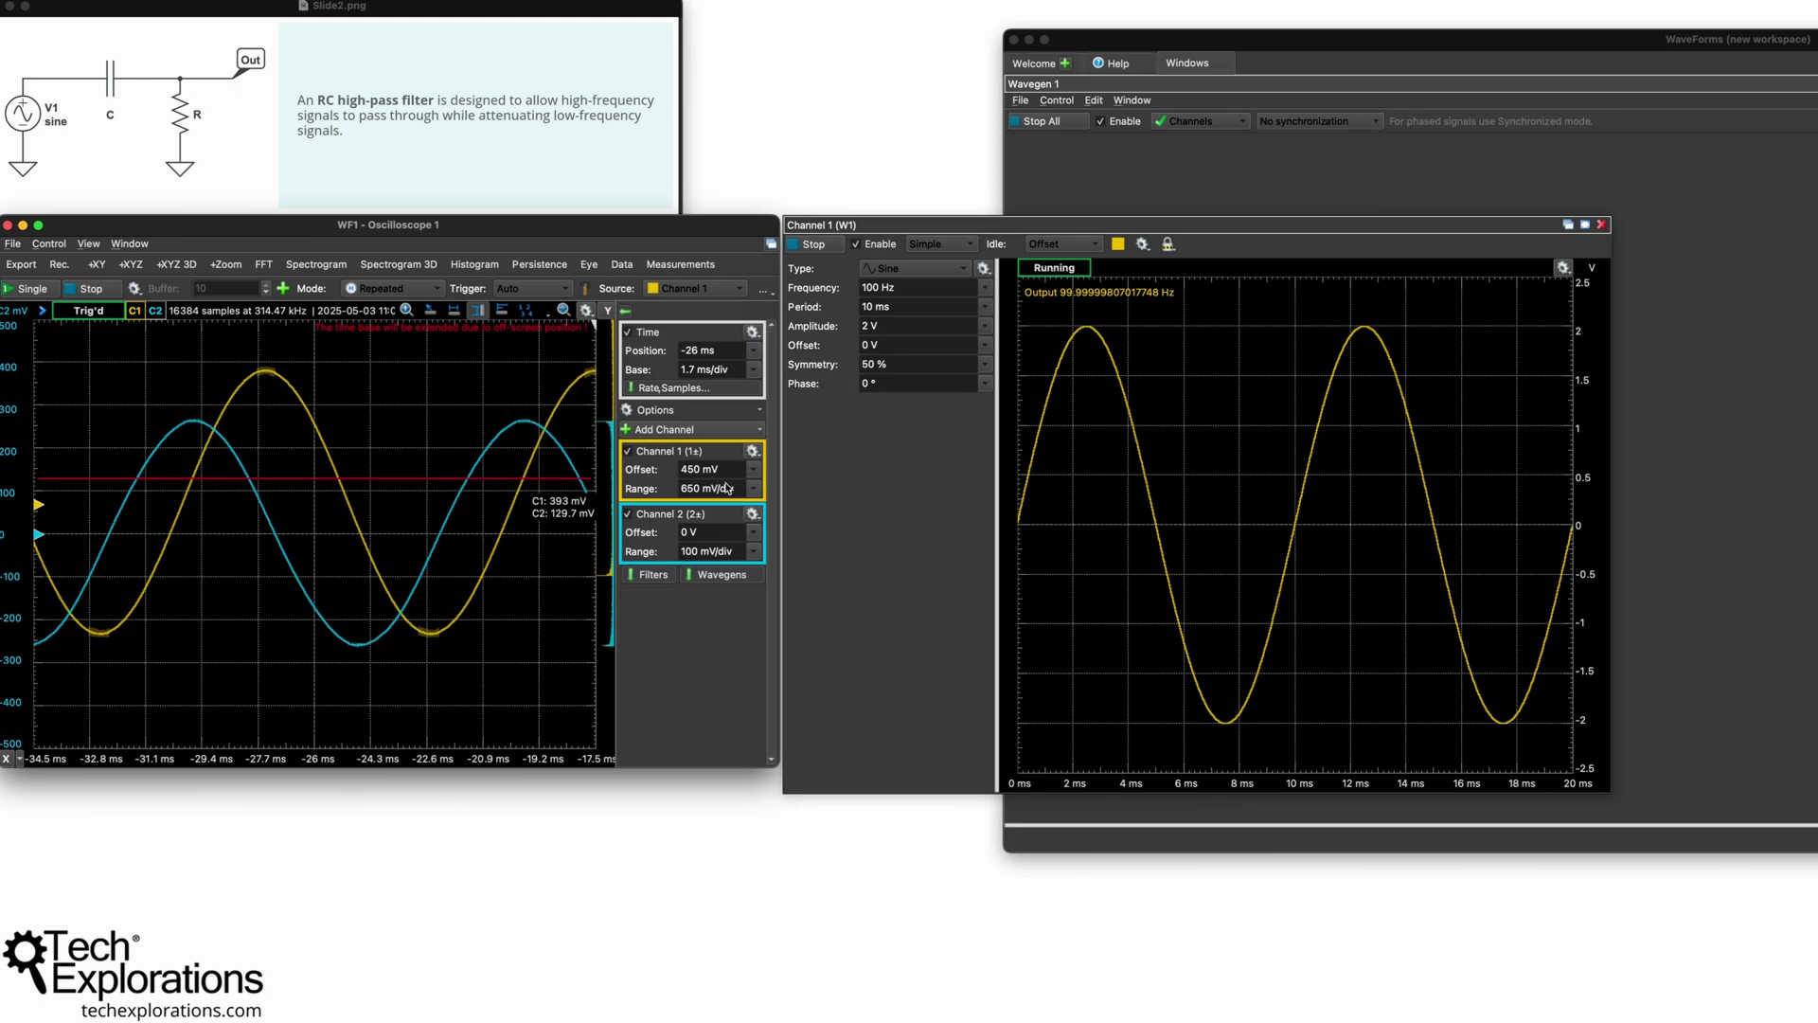
Set both Channel 1 and Channel 2 offsets to 0 V.
{"action": "left_click", "coordinate": [753, 469]}
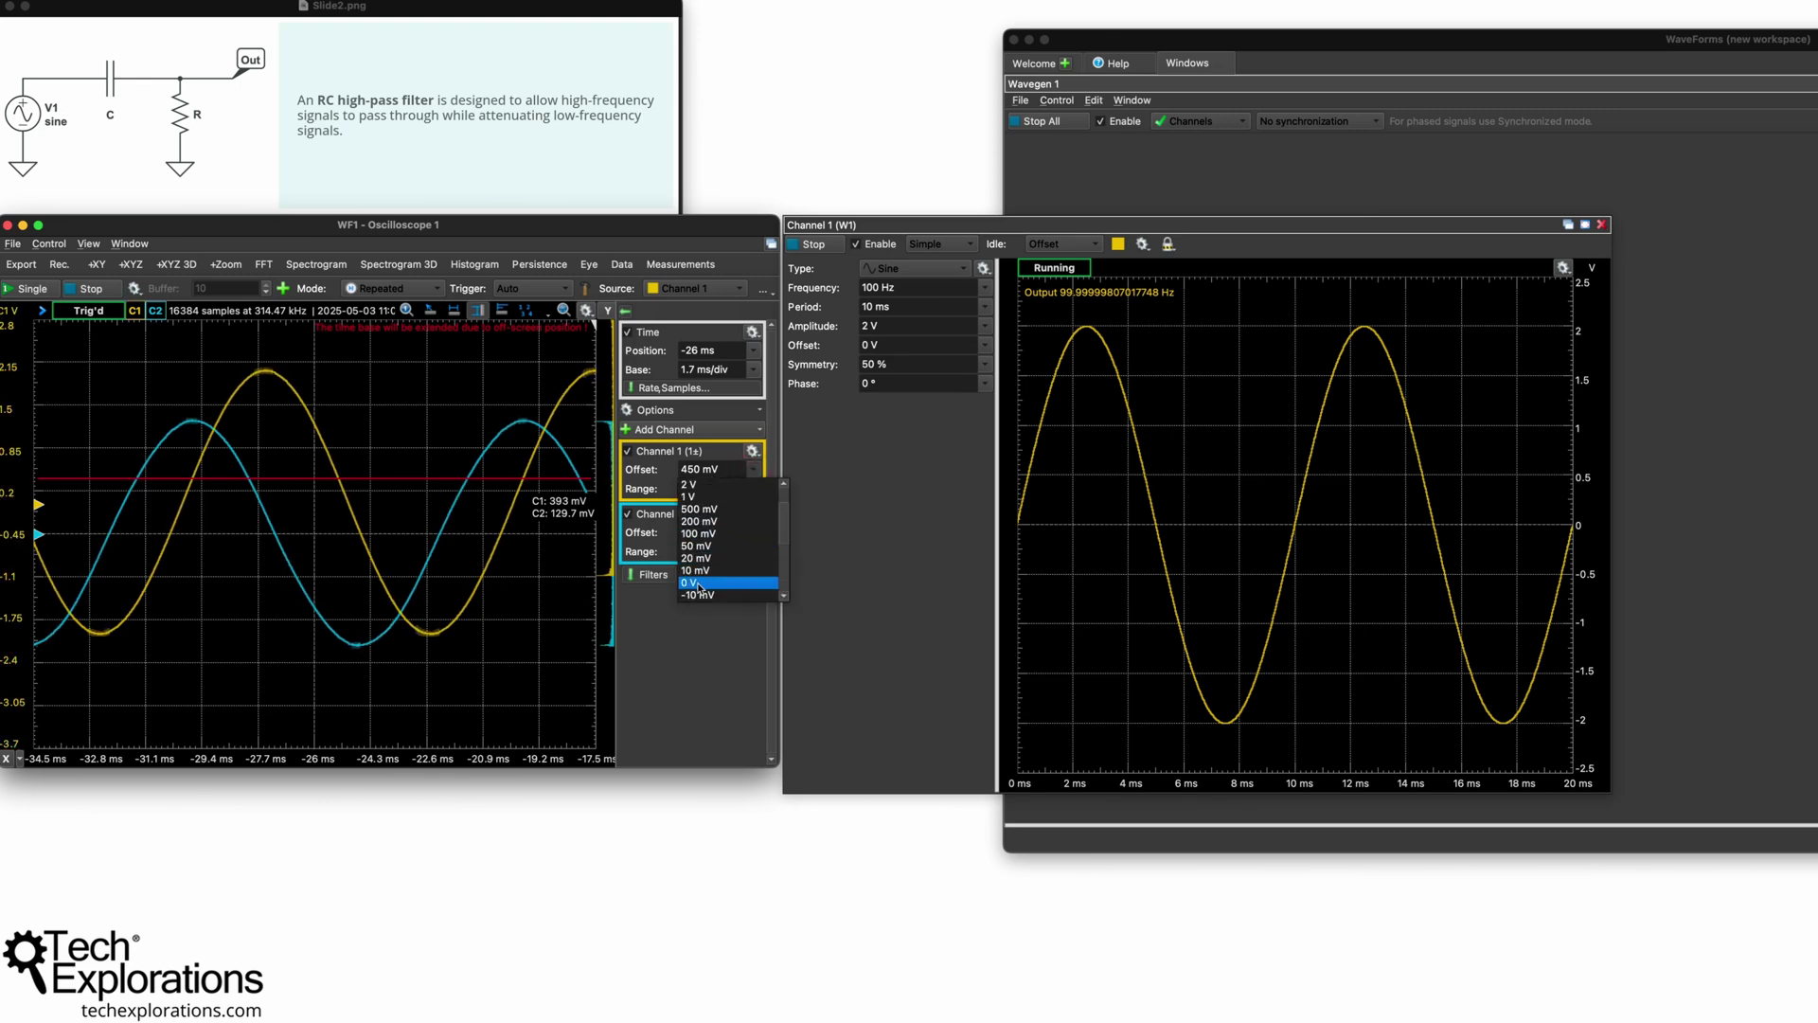
{"action": "left_click", "coordinate": [698, 583]}
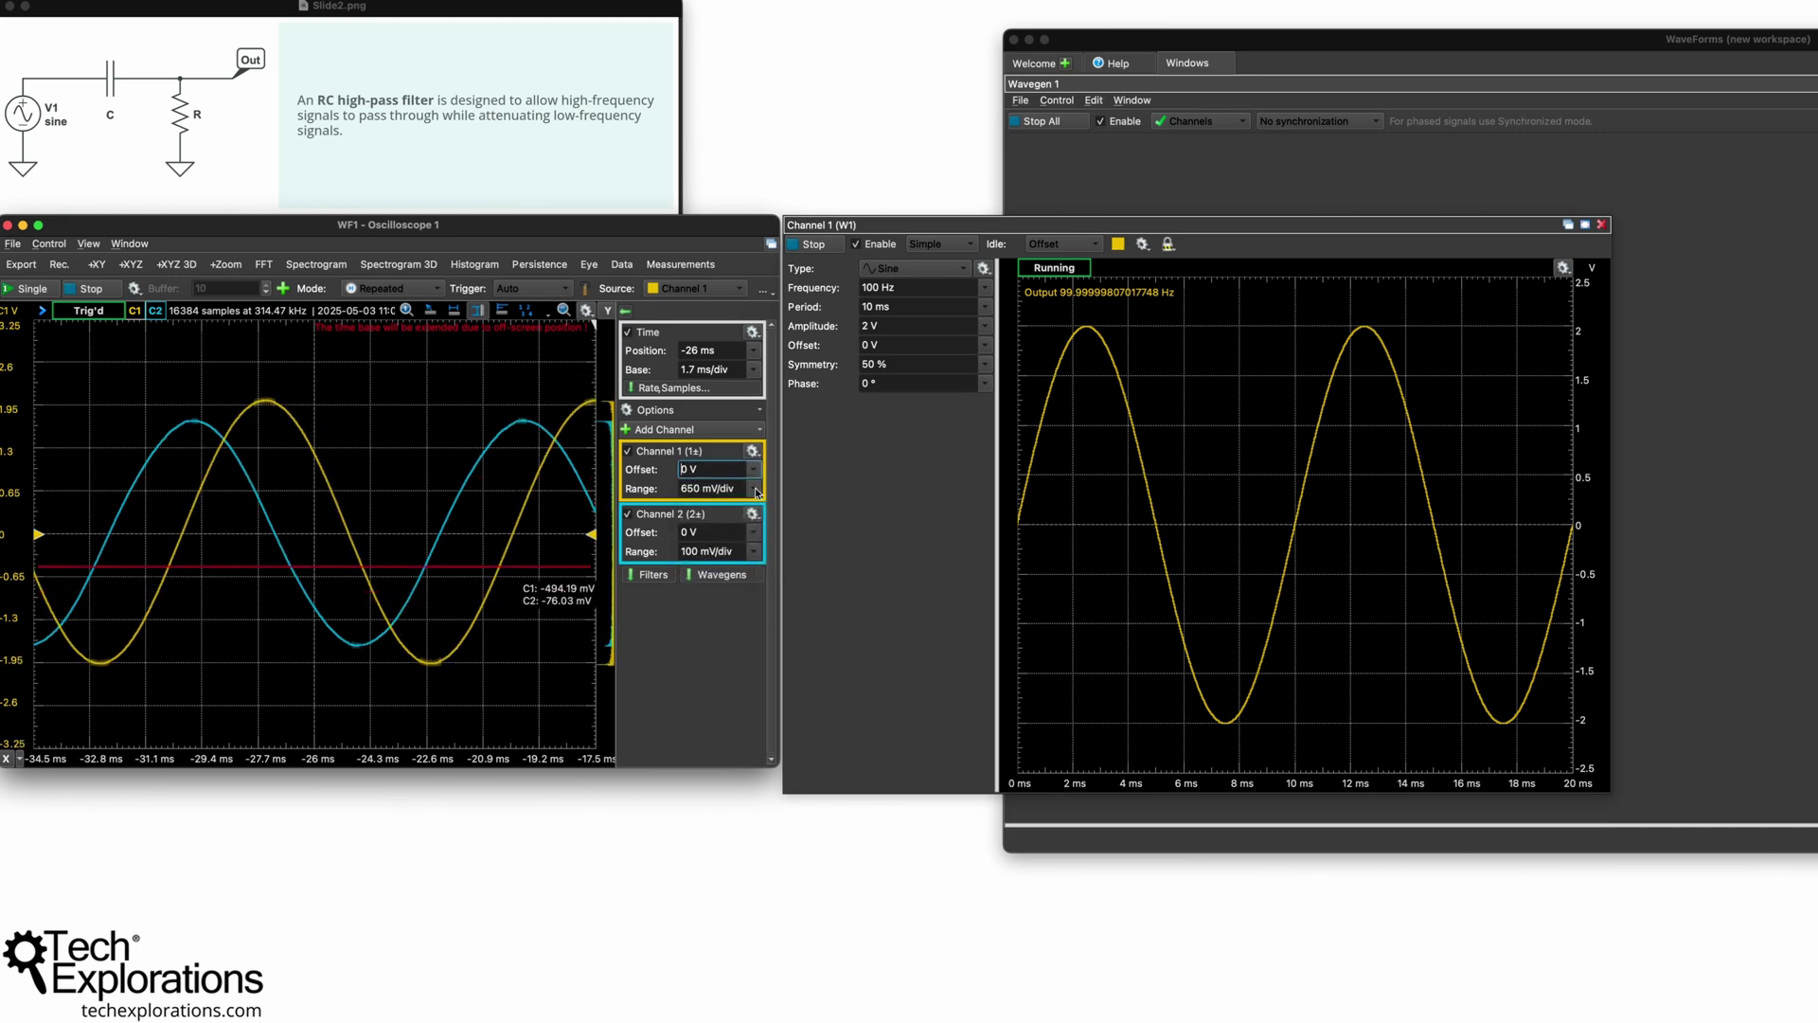
{"action": "left_click", "coordinate": [744, 539]}
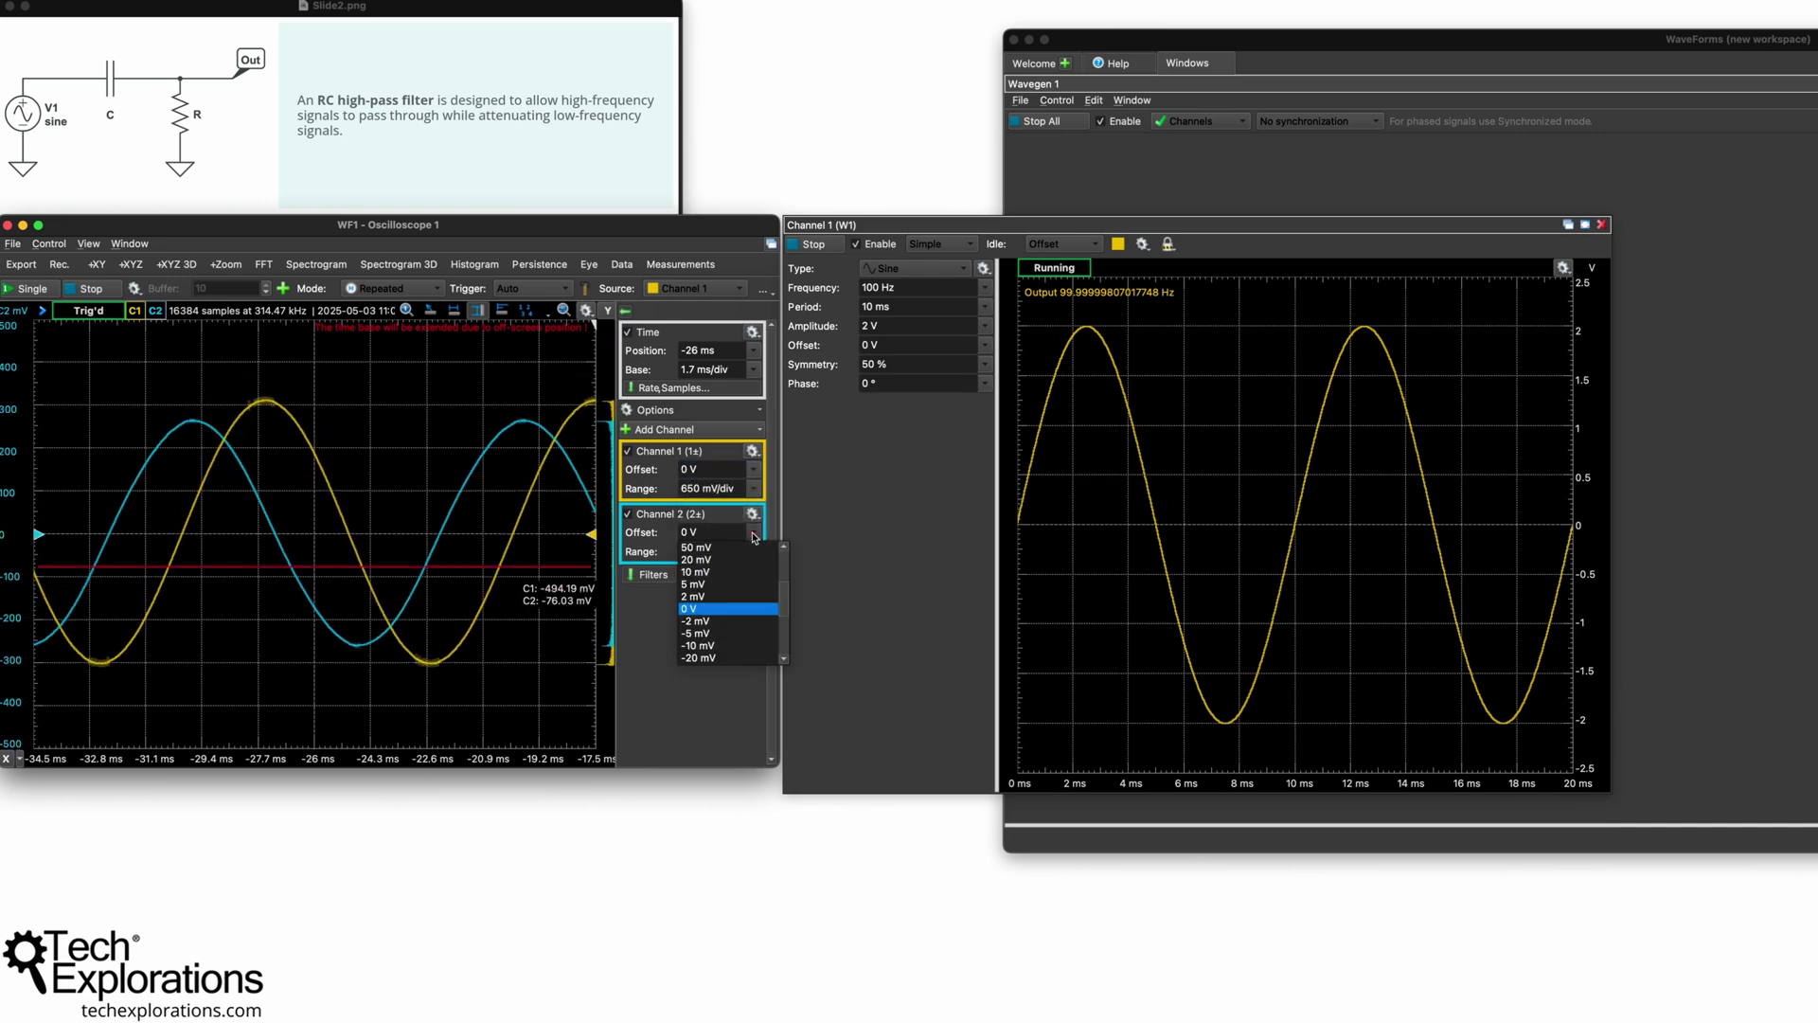
{"action": "left_click", "coordinate": [701, 604]}
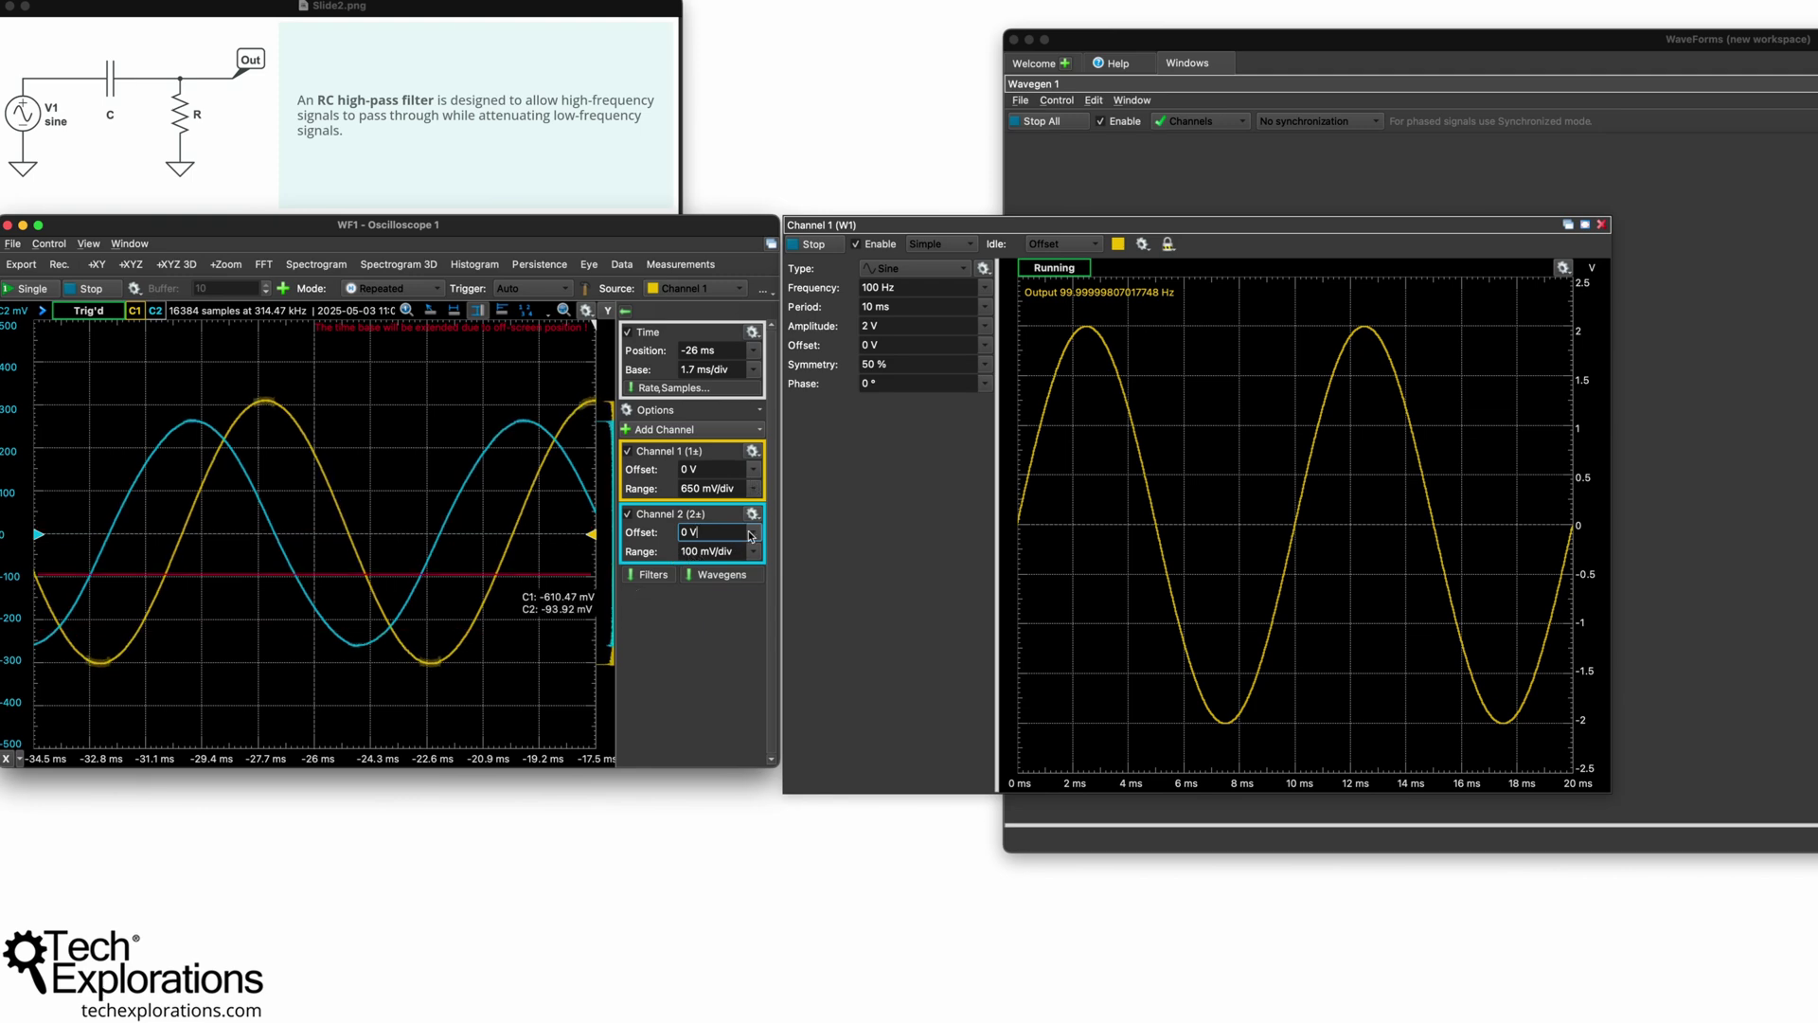
Adjust the Channel 1 range to 750 mV/div so both sines look similar in height.
{"action": "left_click", "coordinate": [754, 489]}
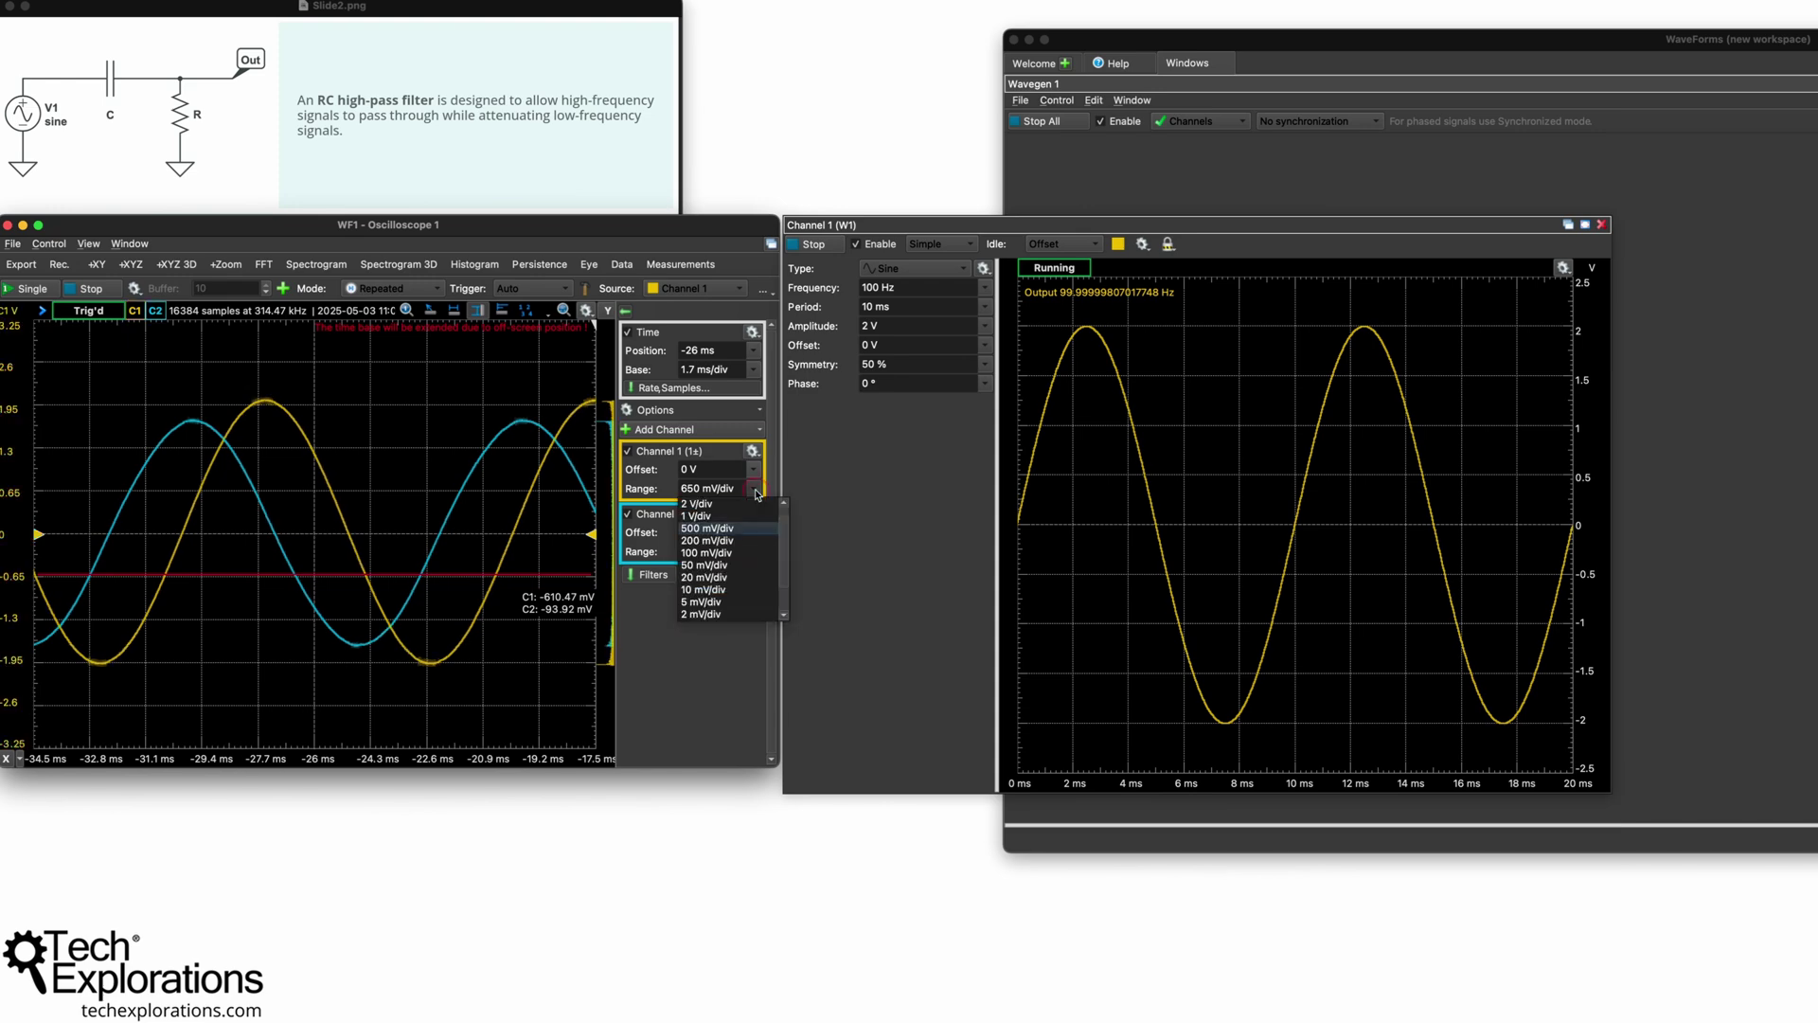
{"action": "left_click", "coordinate": [727, 555]}
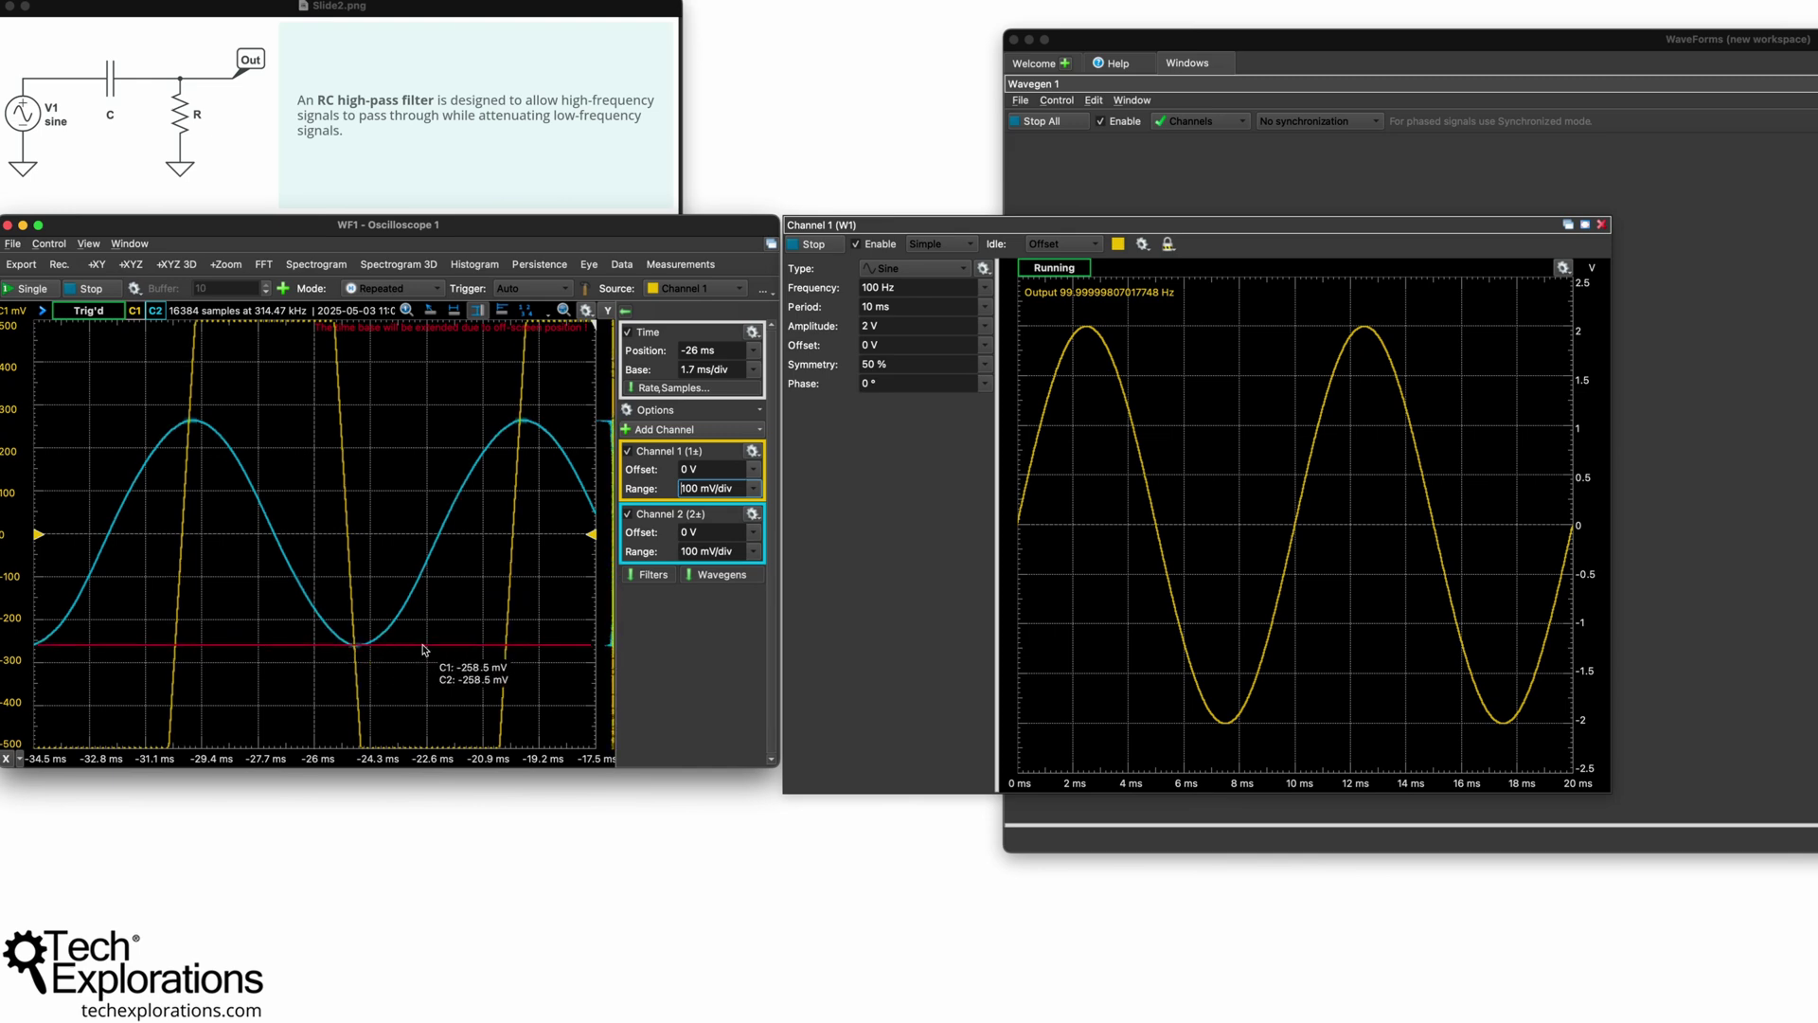
{"action": "left_click", "coordinate": [755, 488]}
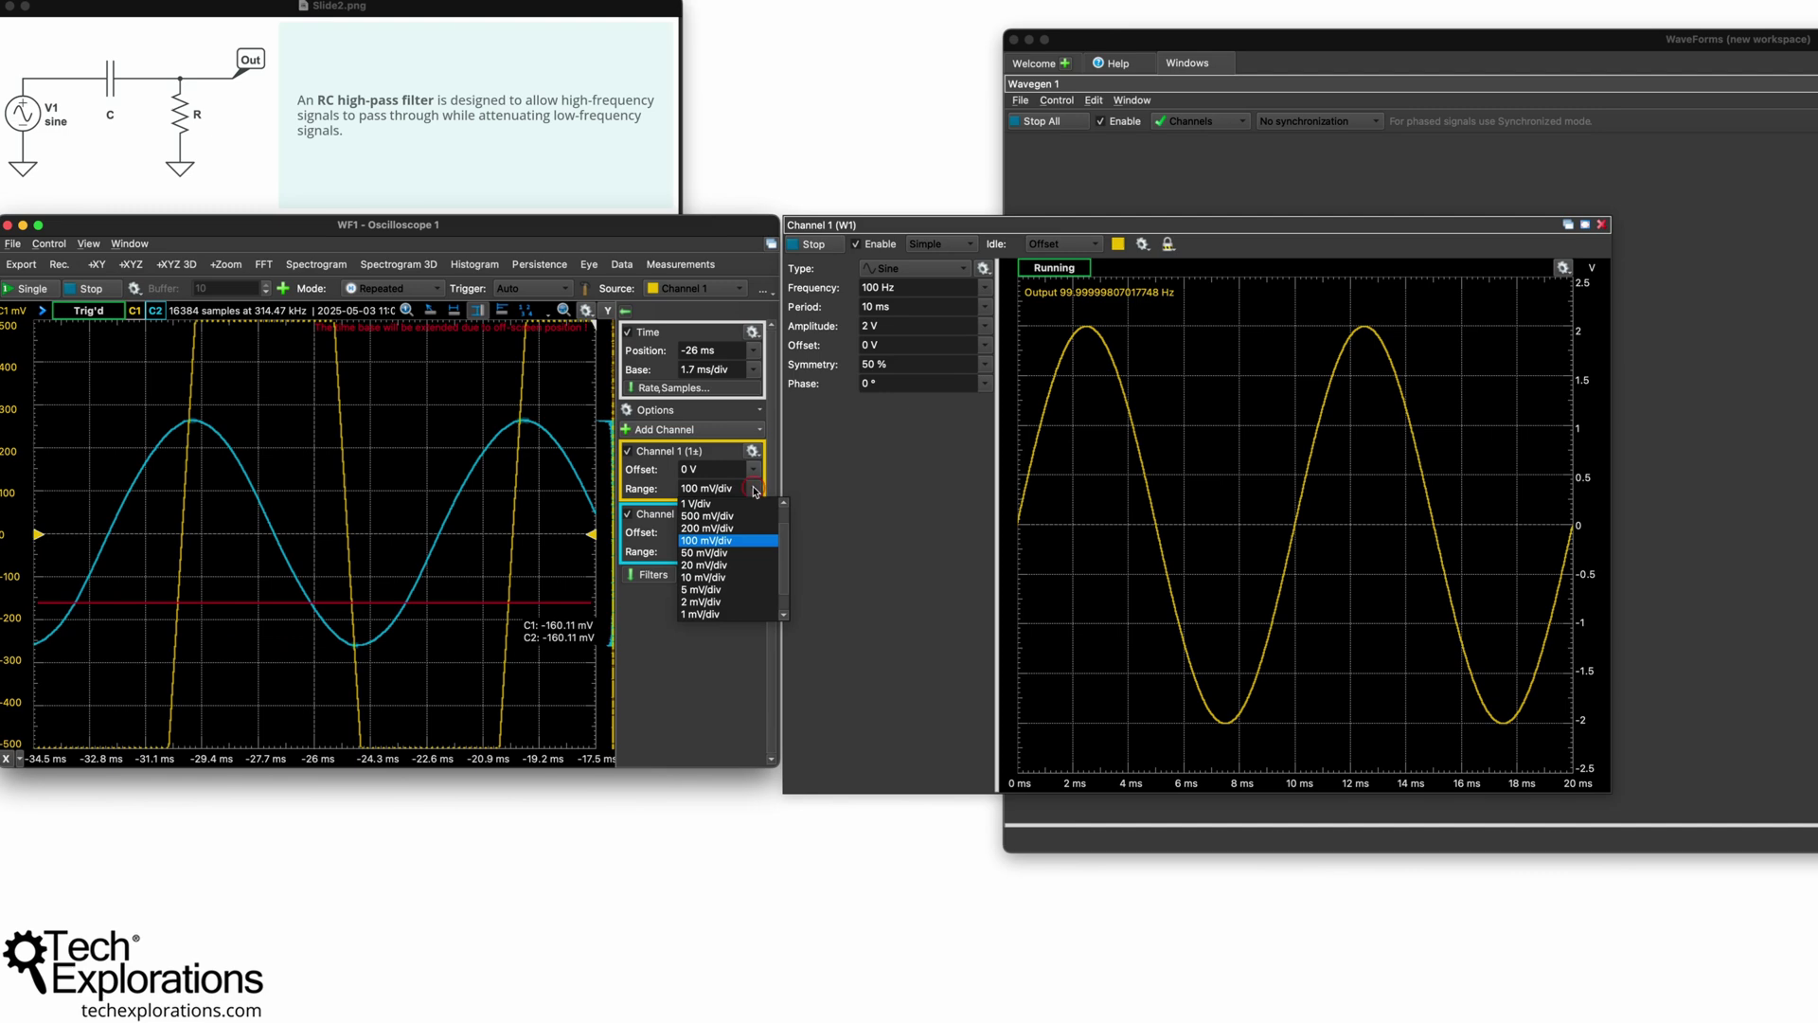
{"action": "left_click", "coordinate": [705, 516]}
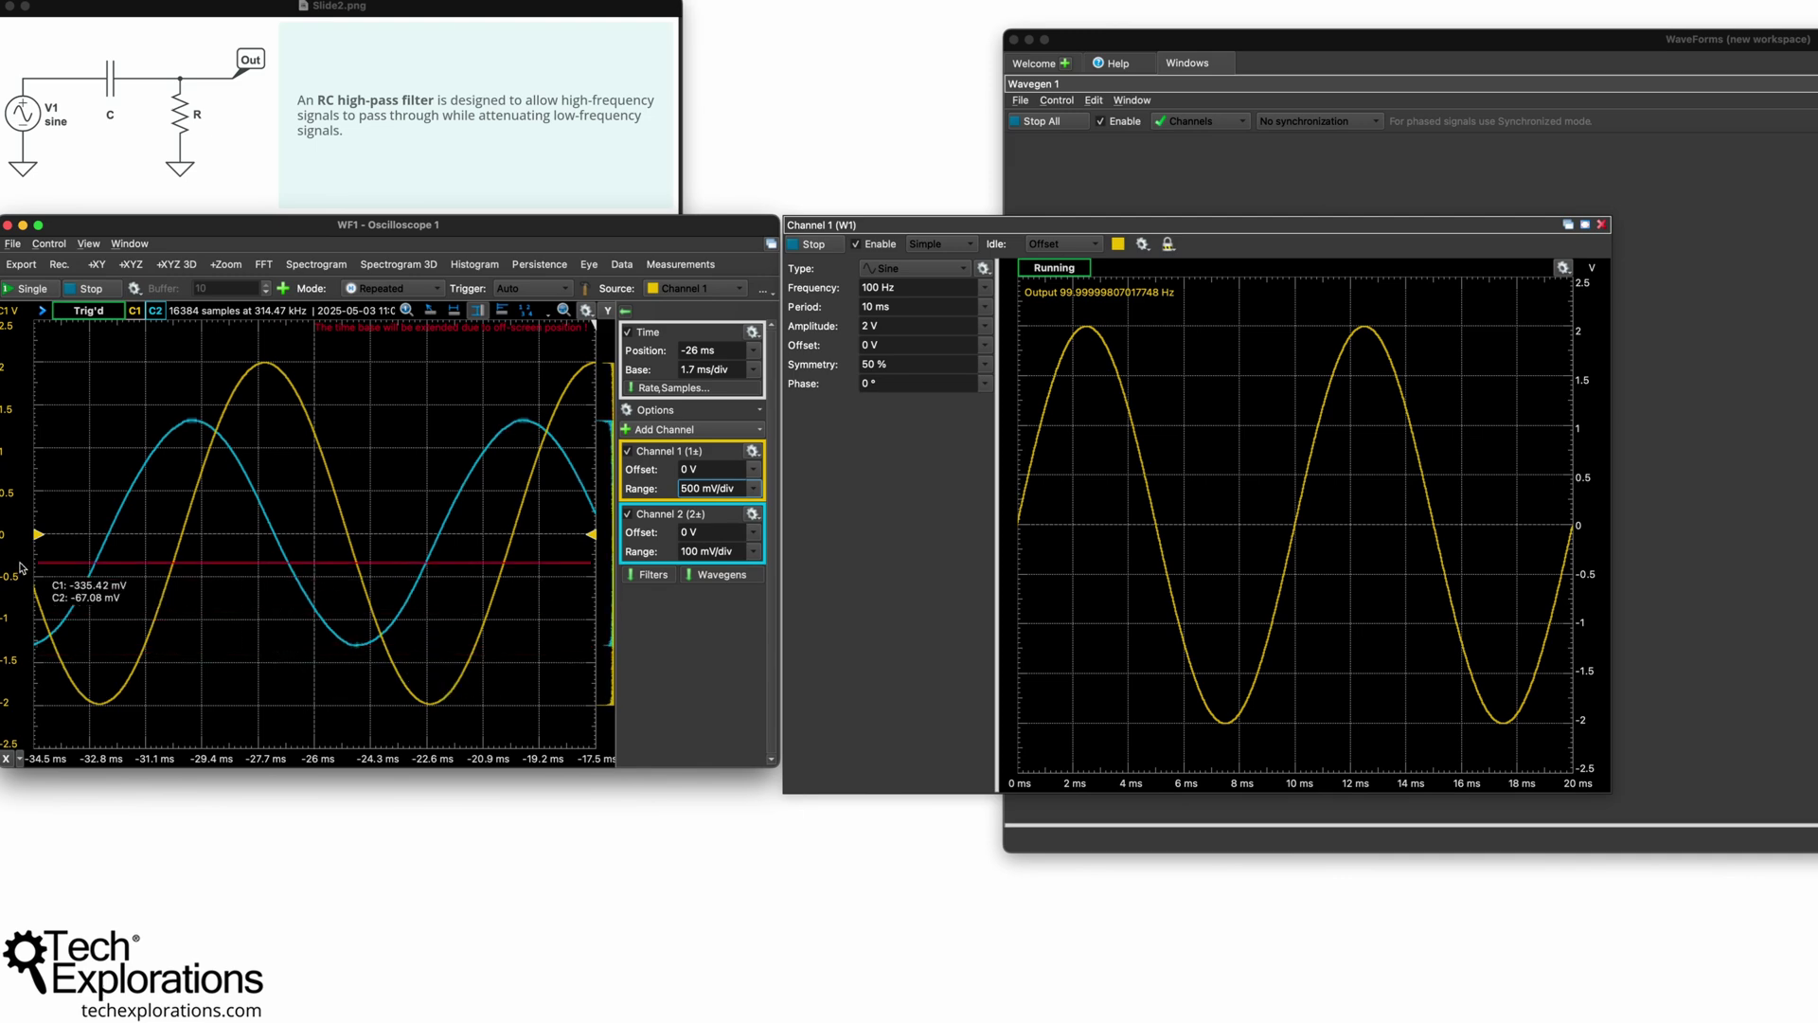
{"action": "scroll", "coordinate": [5, 546], "scroll_direction": "down", "scroll_amount": 1}
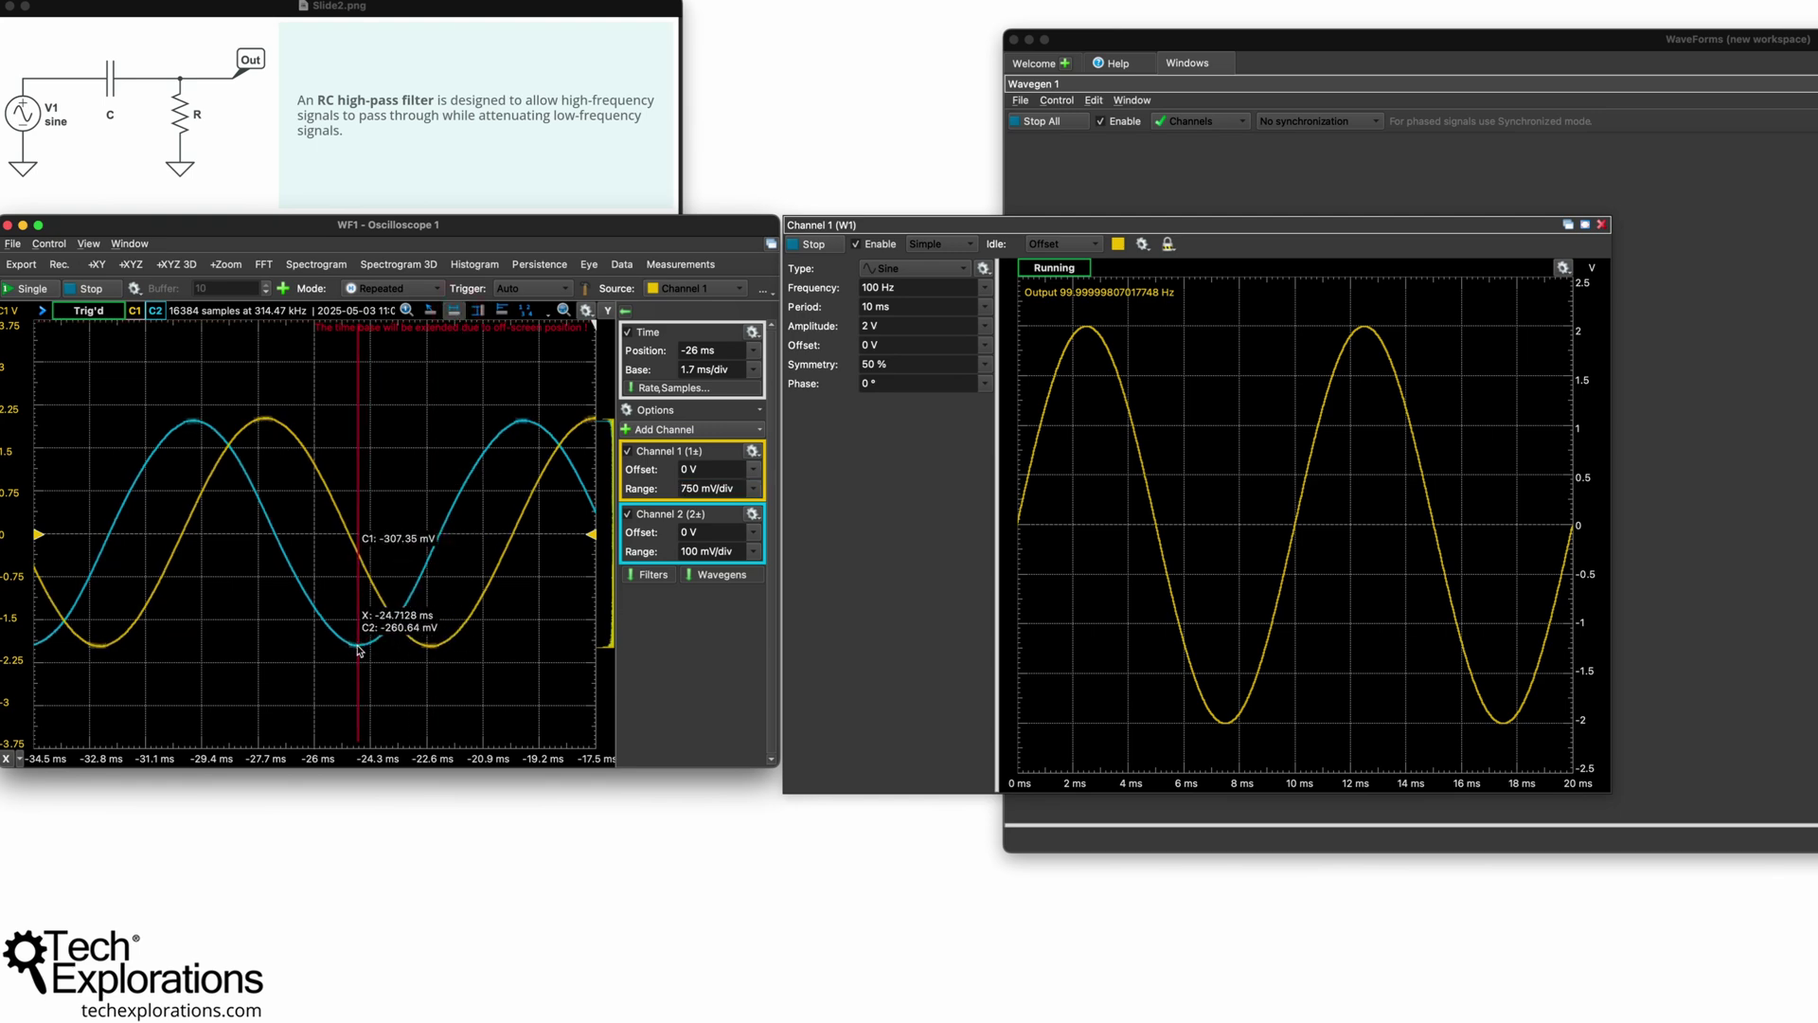
Add a second time cursor at the input trough, −22.472 ms, showing a 2.244 ms delay.
{"action": "left_click_drag", "start_coordinate": [358, 650], "coordinate": [540, 649]}
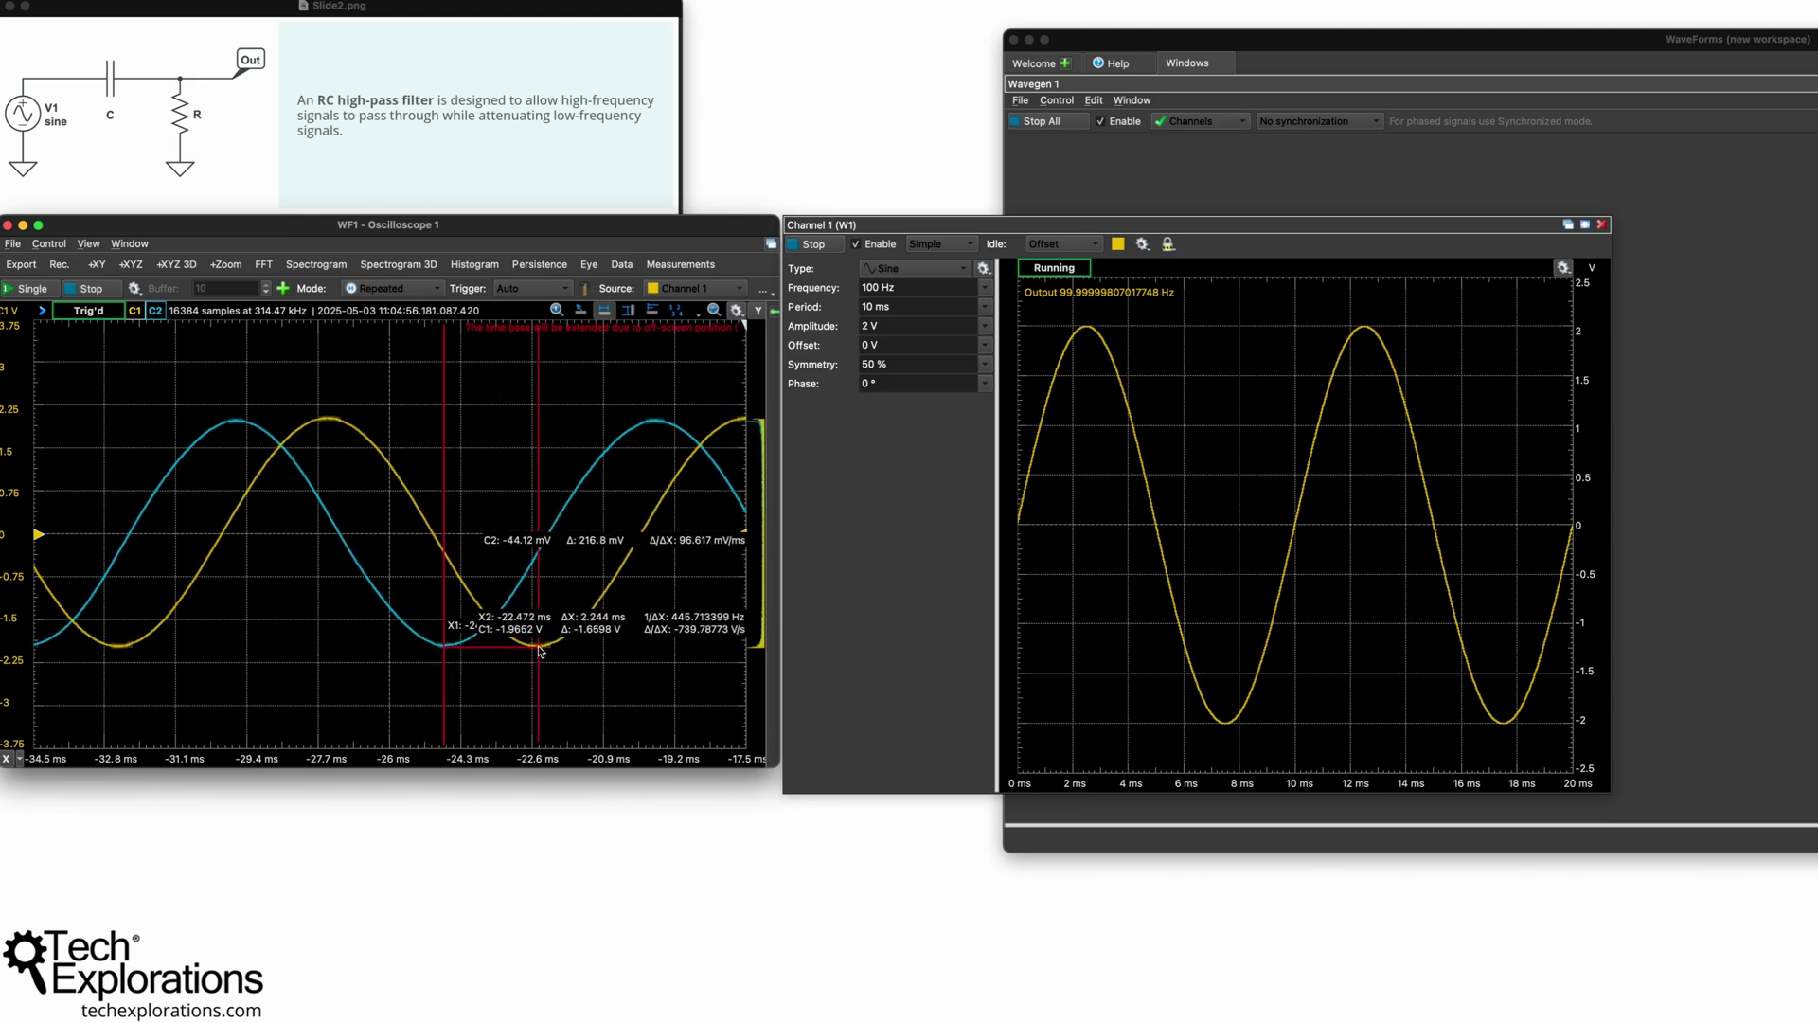